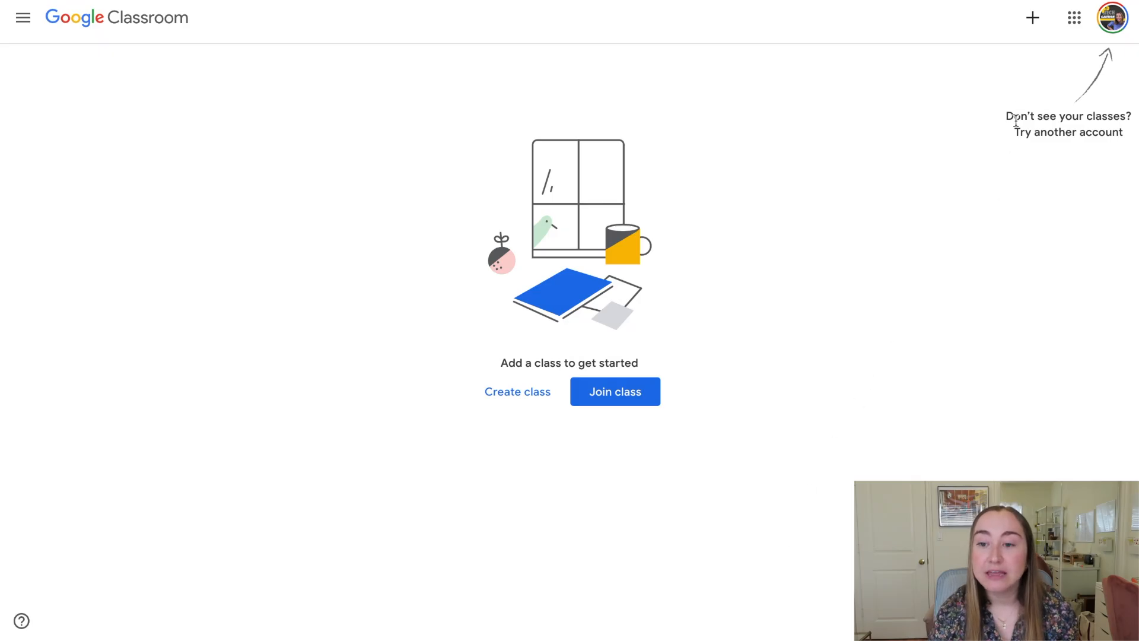
Choose Create class from the + menu to begin a new class.
{"action": "left_click", "coordinate": [1033, 19]}
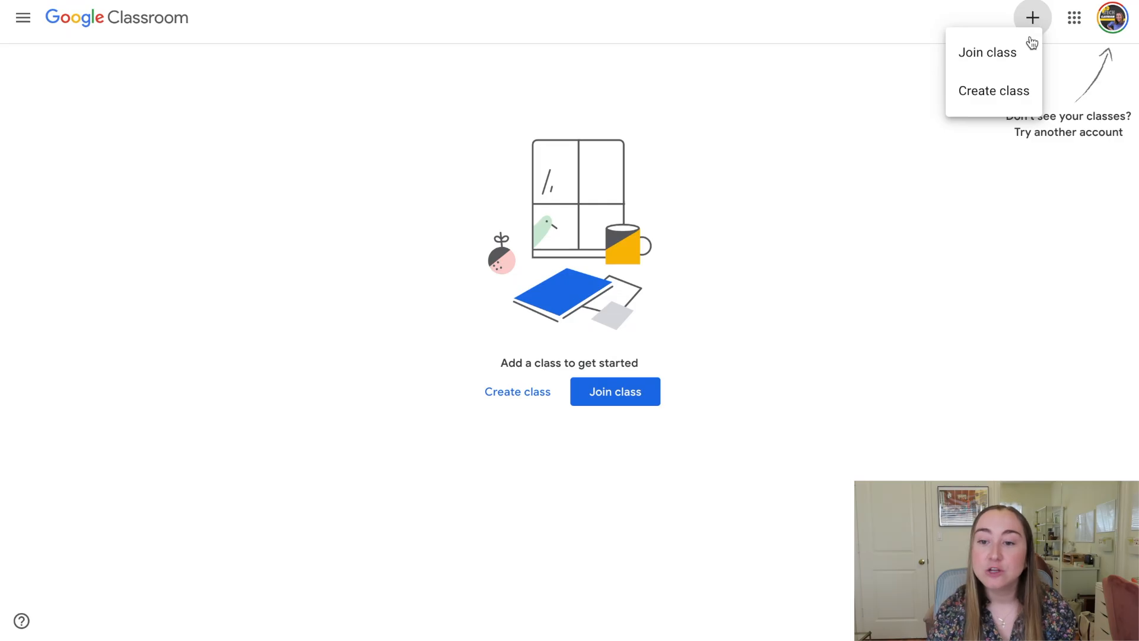
{"action": "left_click", "coordinate": [1013, 92]}
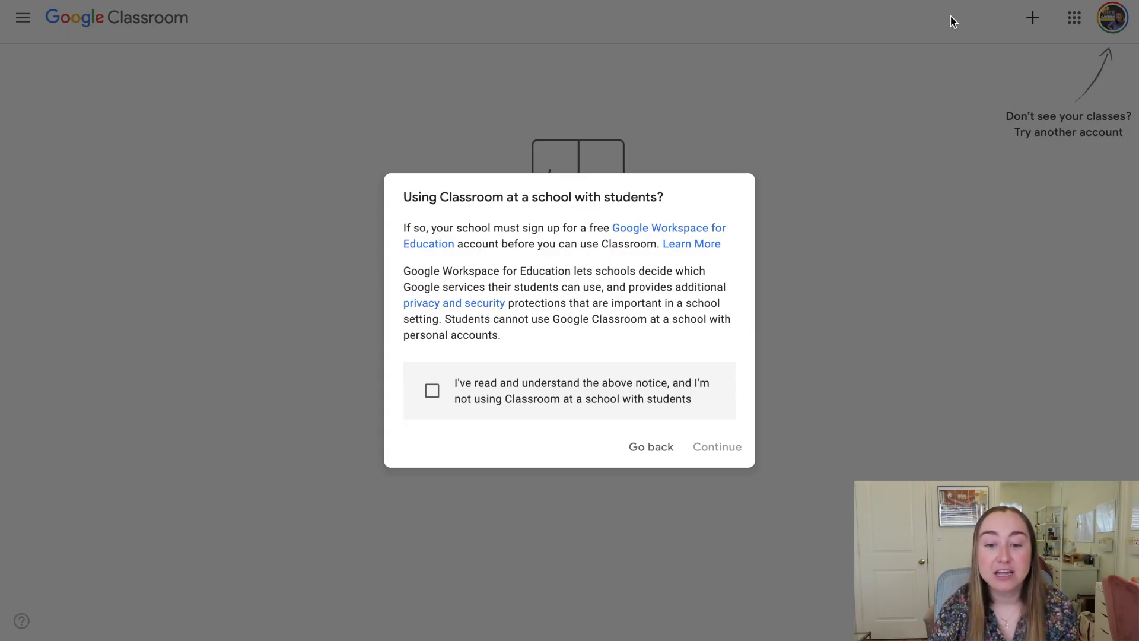
Tick the school-use acknowledgement and continue to the empty Create class form.
{"action": "left_click", "coordinate": [630, 408]}
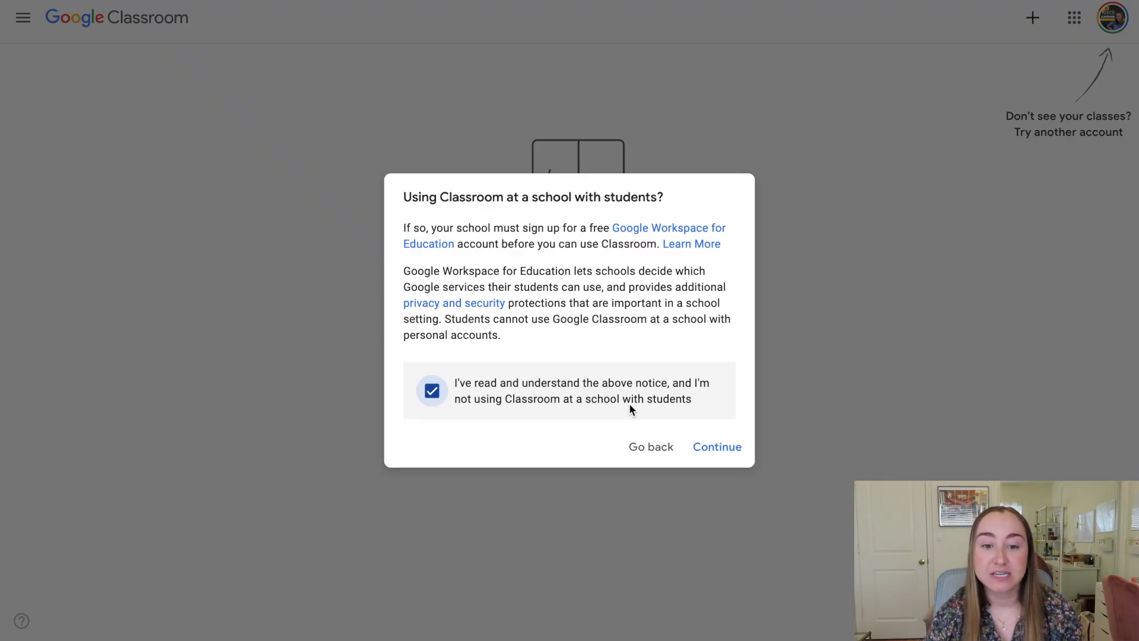
{"action": "left_click", "coordinate": [728, 454]}
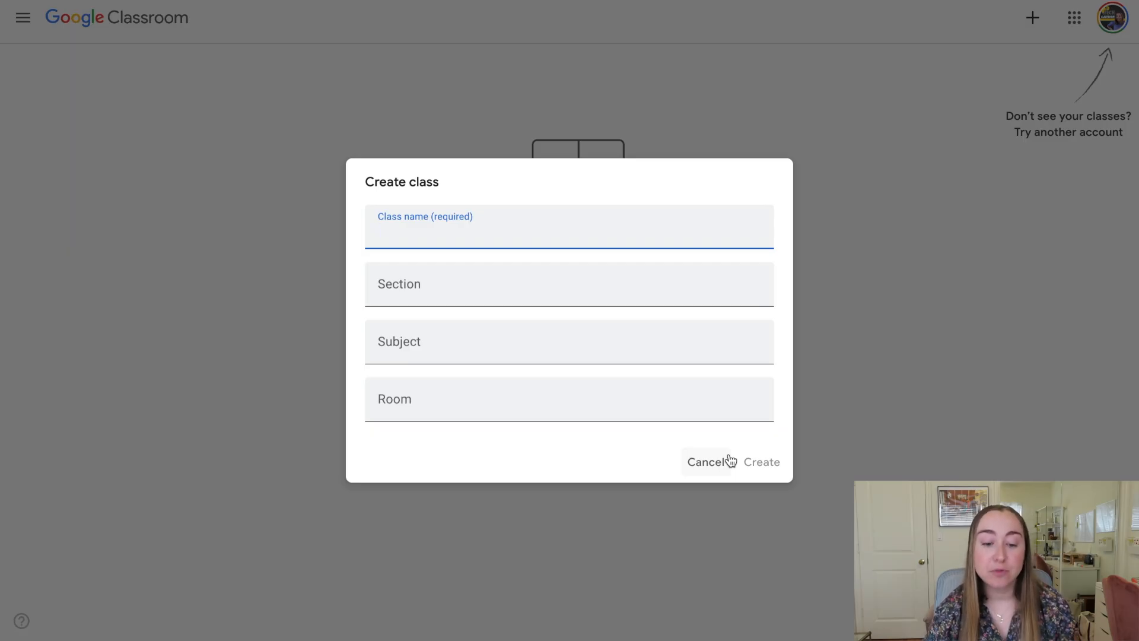
Name the class 'STEM Class', dropping a tried '5th Grade' prefix, and create it.
{"action": "type", "text": "STEM Class"}
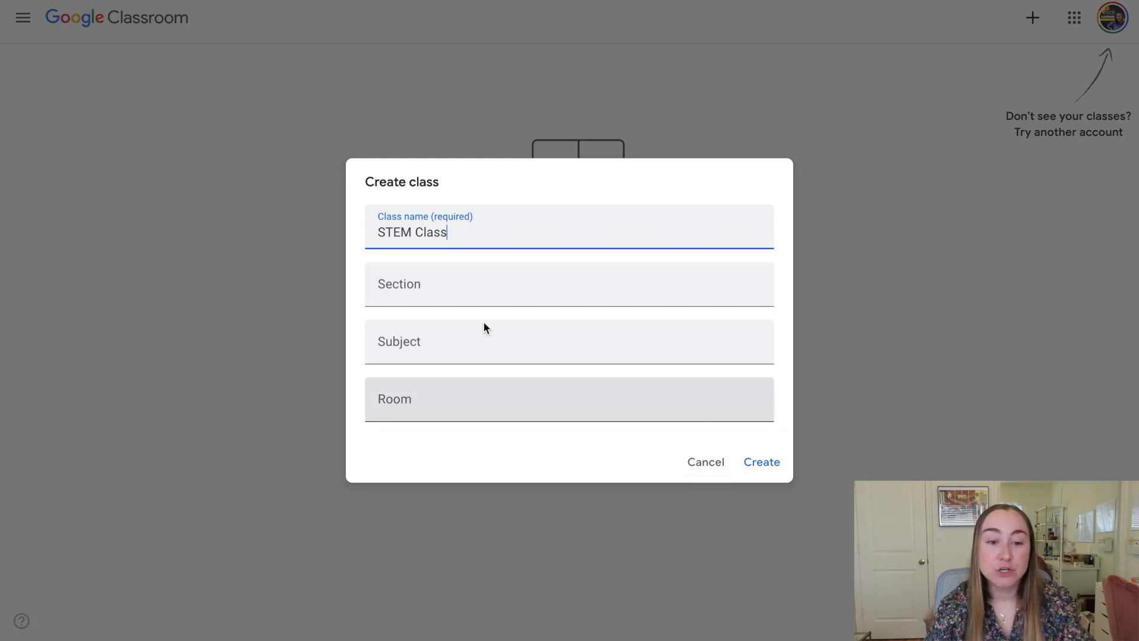
{"action": "left_click", "coordinate": [379, 232]}
{"action": "type", "text": "5th Grade"}
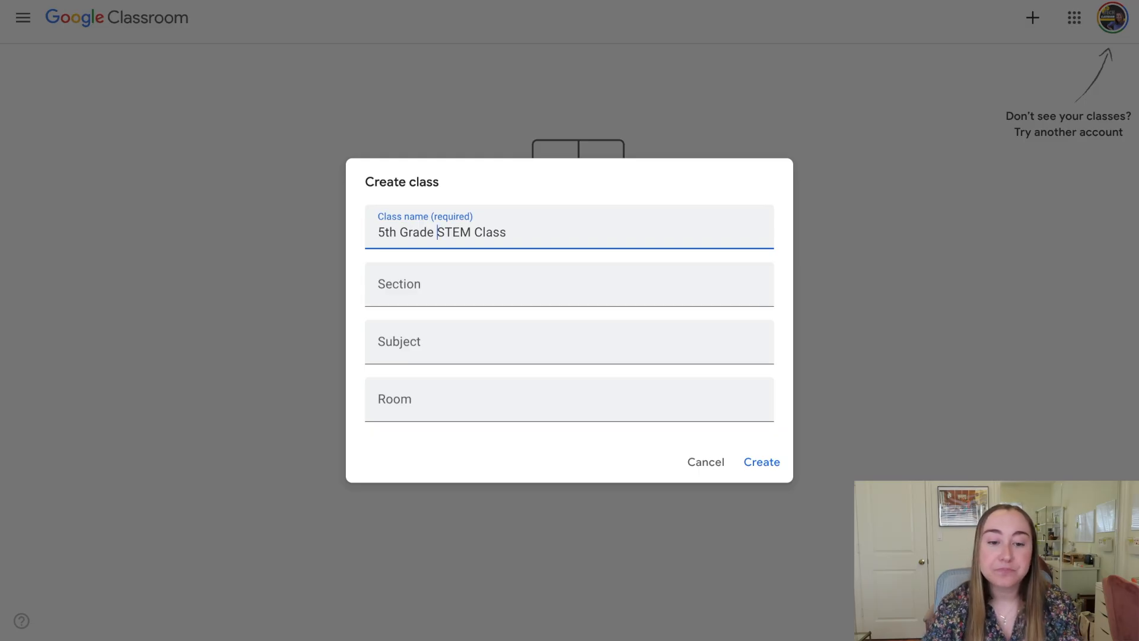
{"action": "left_click", "coordinate": [379, 234], "text": "shift"}
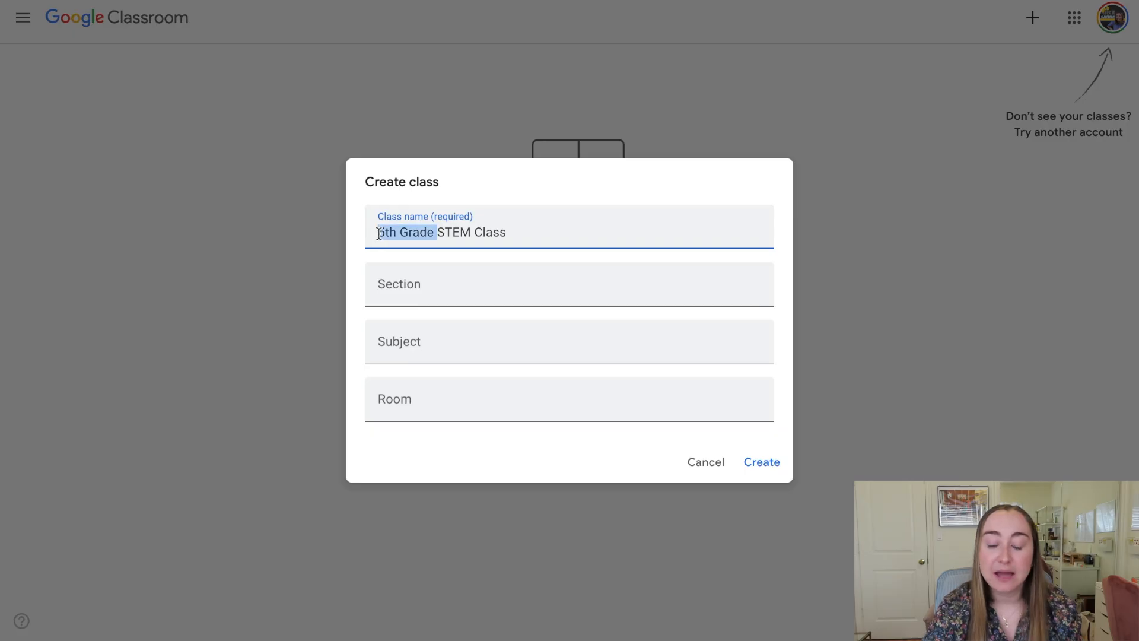
{"action": "key", "text": "BackSpace"}
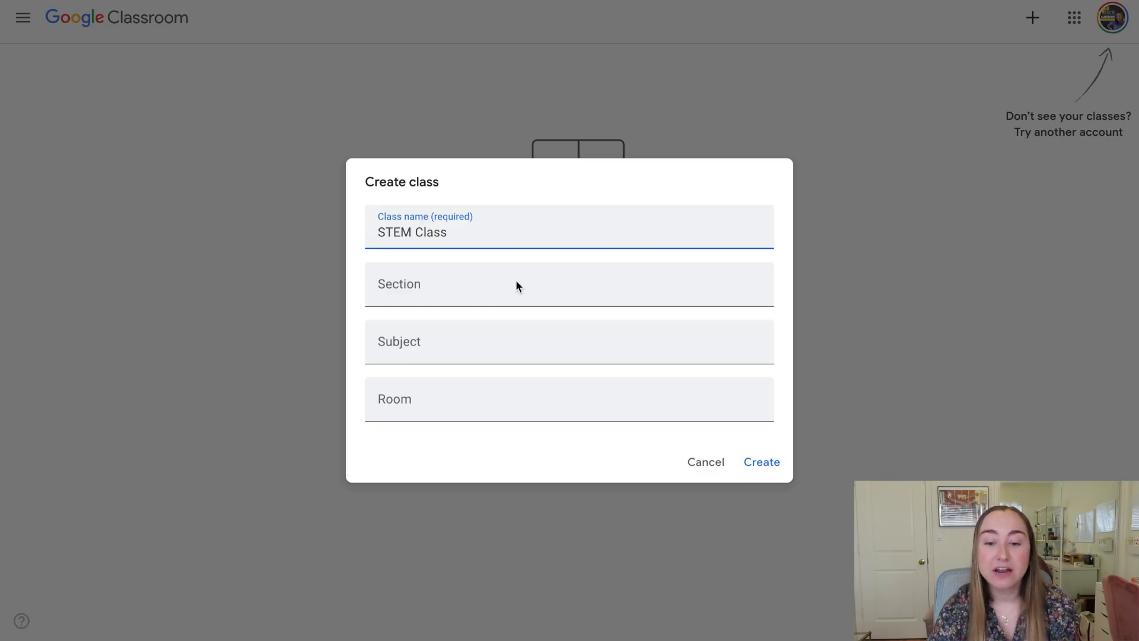
{"action": "left_click", "coordinate": [754, 463]}
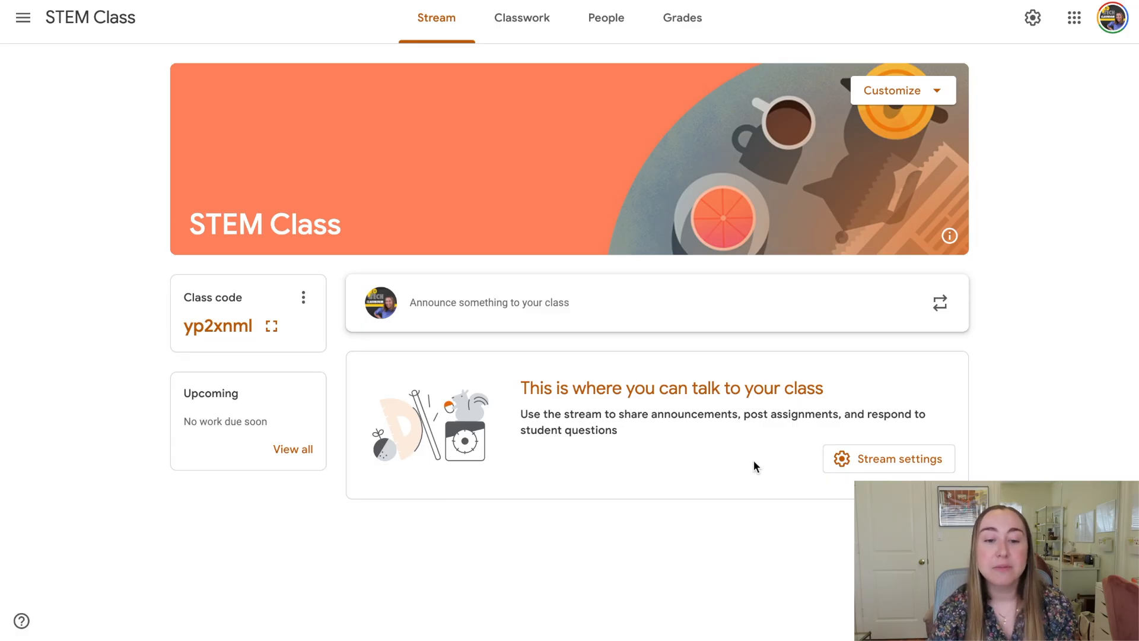
Draft a Stream announcement beginning 'Welcome to Google Classroom! In today's class...'.
{"action": "left_click", "coordinate": [662, 315]}
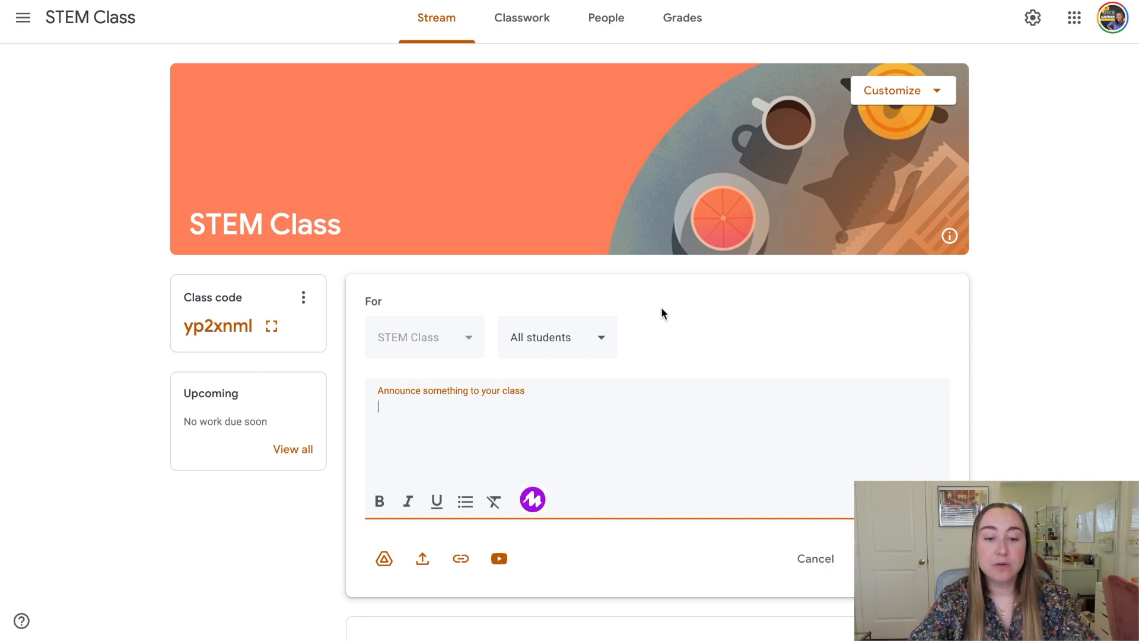
{"action": "type", "text": "Welcome to"}
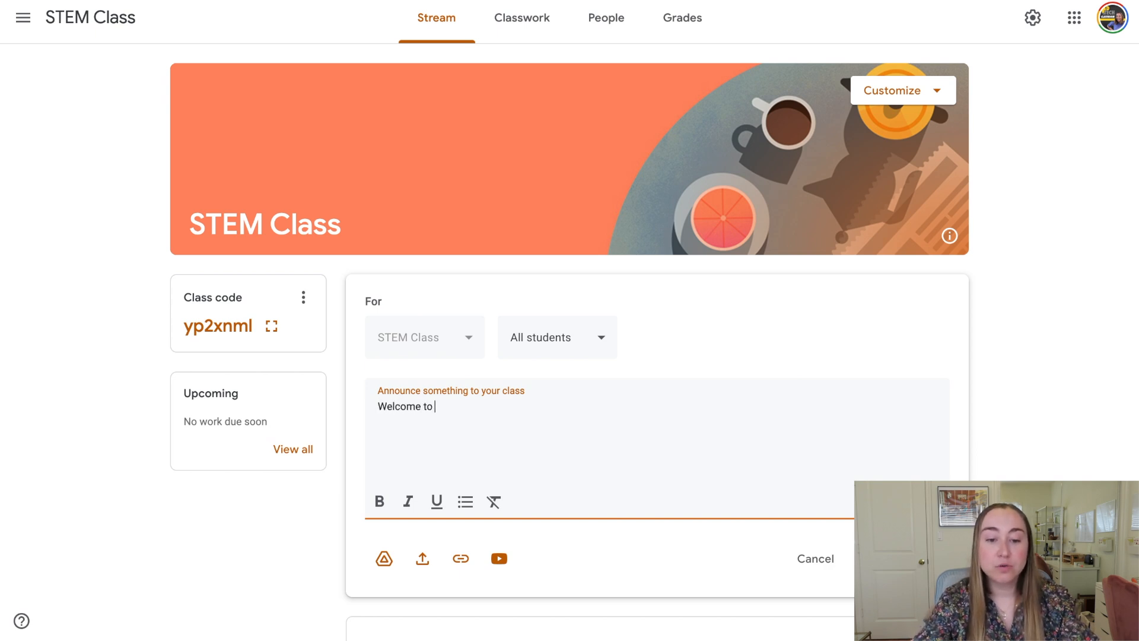
{"action": "type", "text": " Google Classroom"}
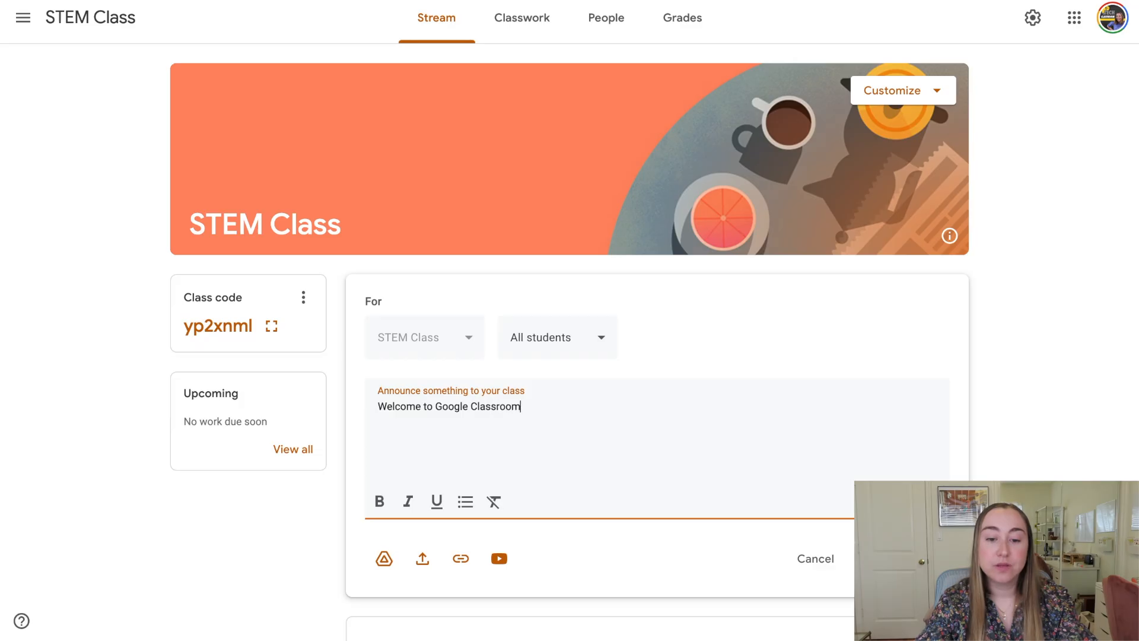
{"action": "type", "text": "! In t"}
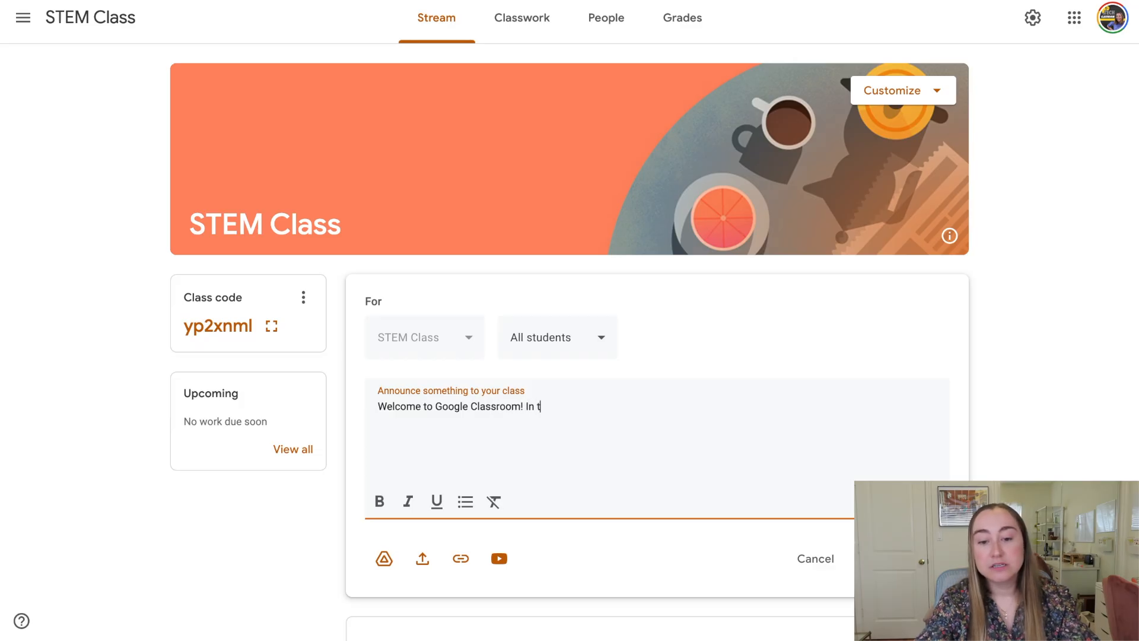
{"action": "type", "text": "oday's class, we will"}
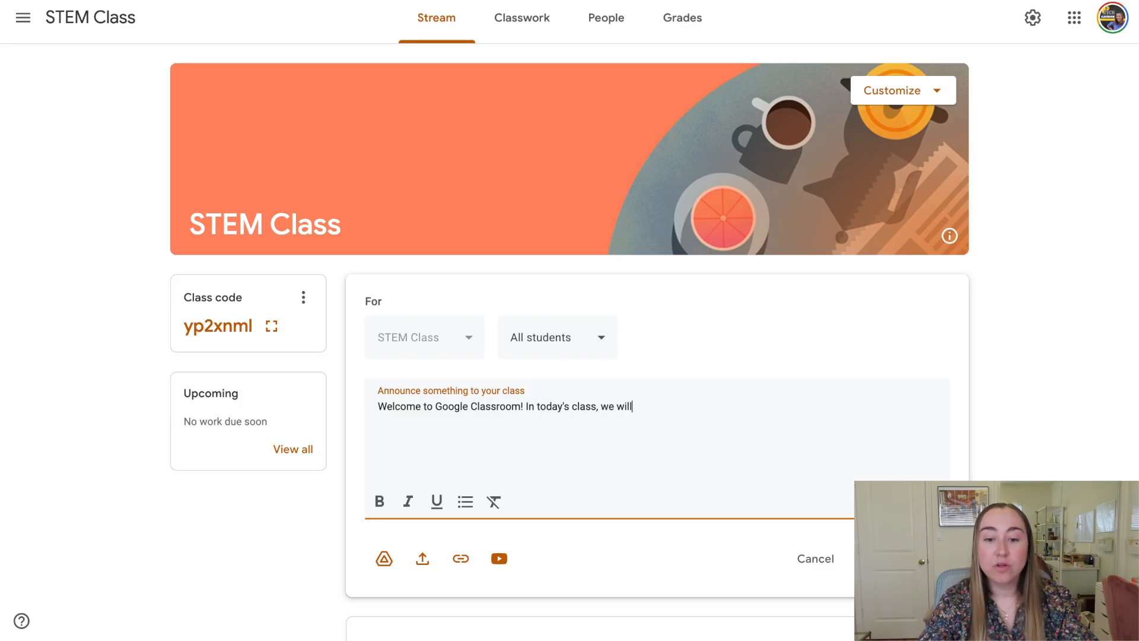
{"action": "type", "text": " be going over how to"}
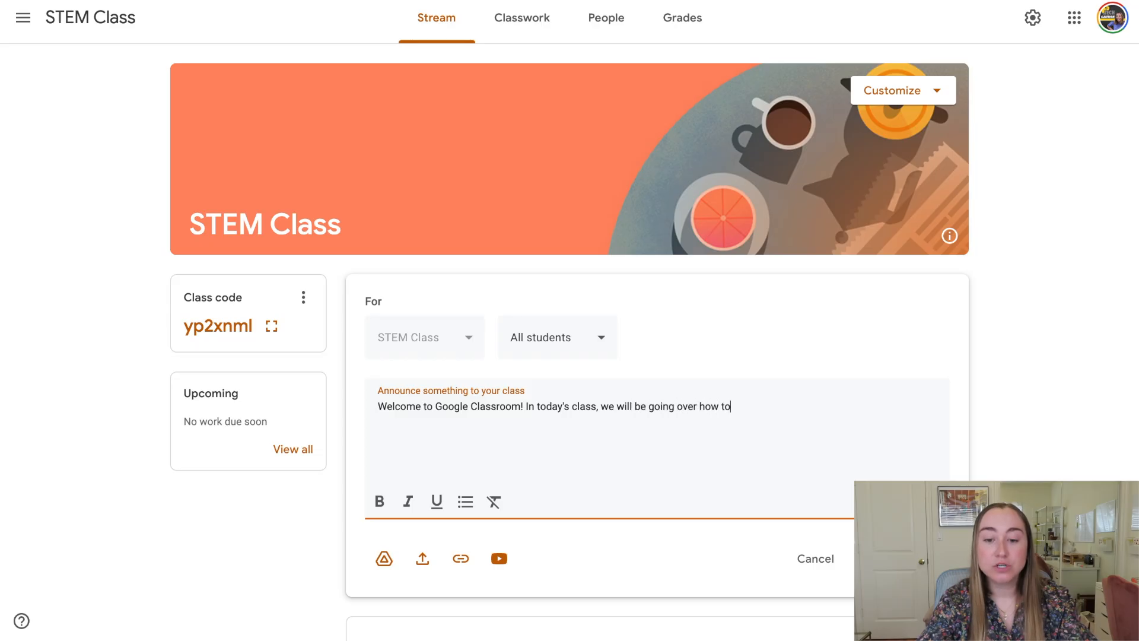
{"action": "type", "text": " use this tool. P"}
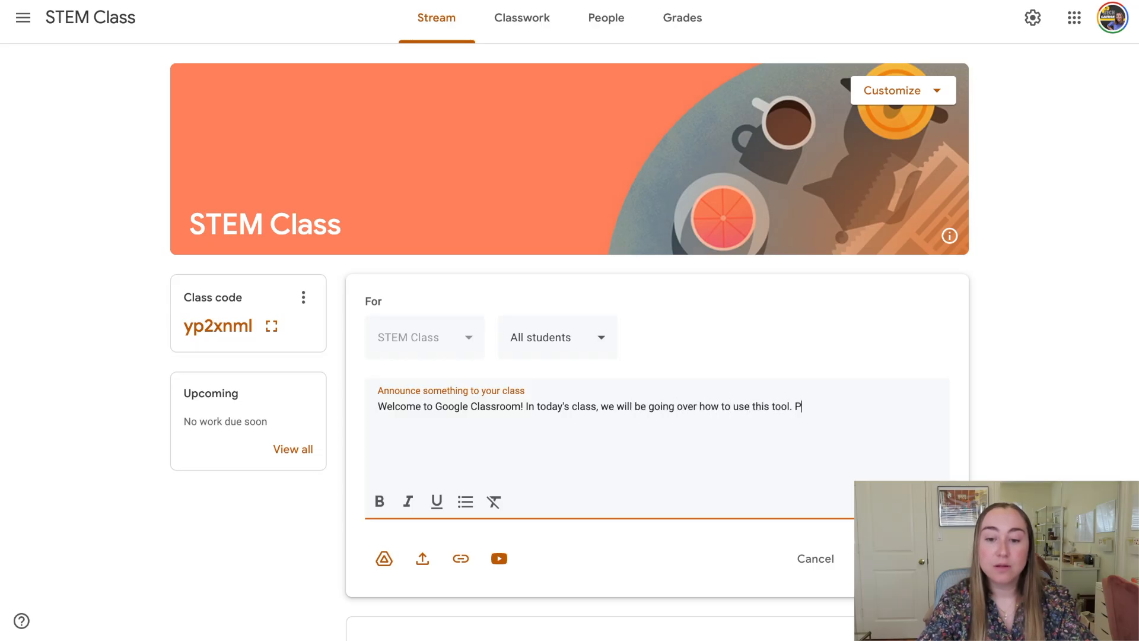
{"action": "type", "text": "lease bring your Chromeboo"}
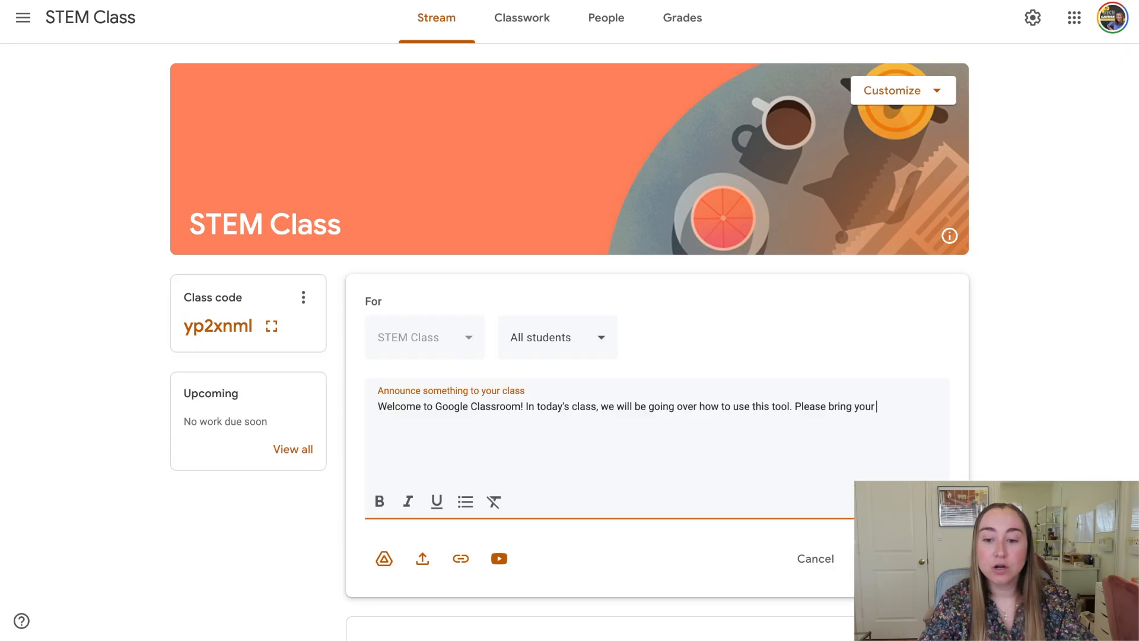
{"action": "type", "text": "k to class today."}
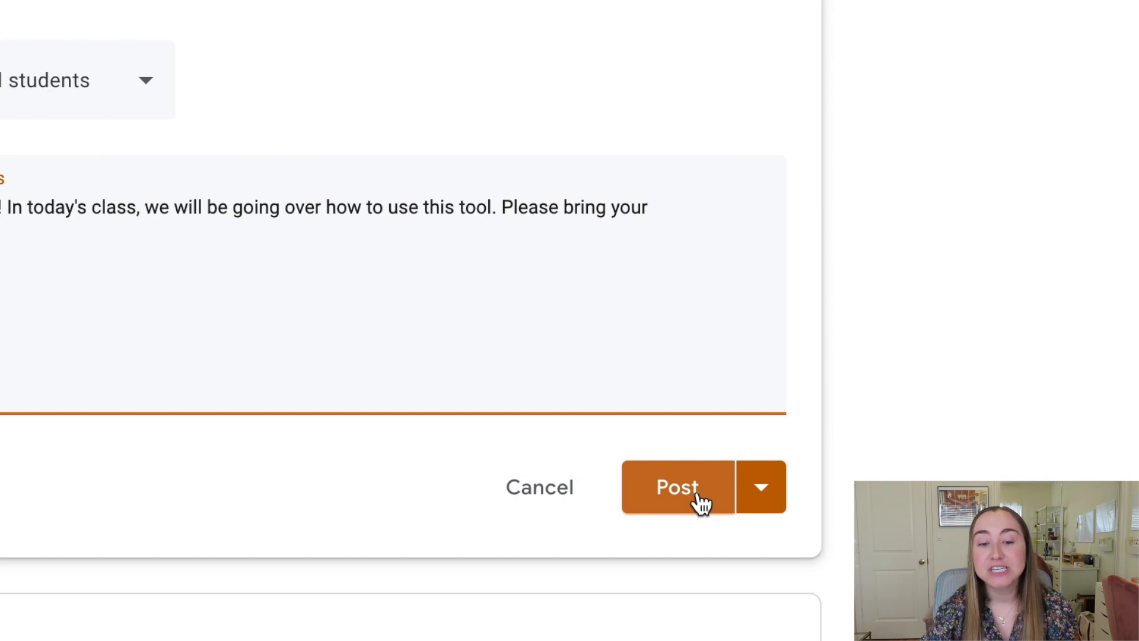
Post the Chromebook welcome announcement to all STEM Class students.
{"action": "left_click", "coordinate": [759, 505]}
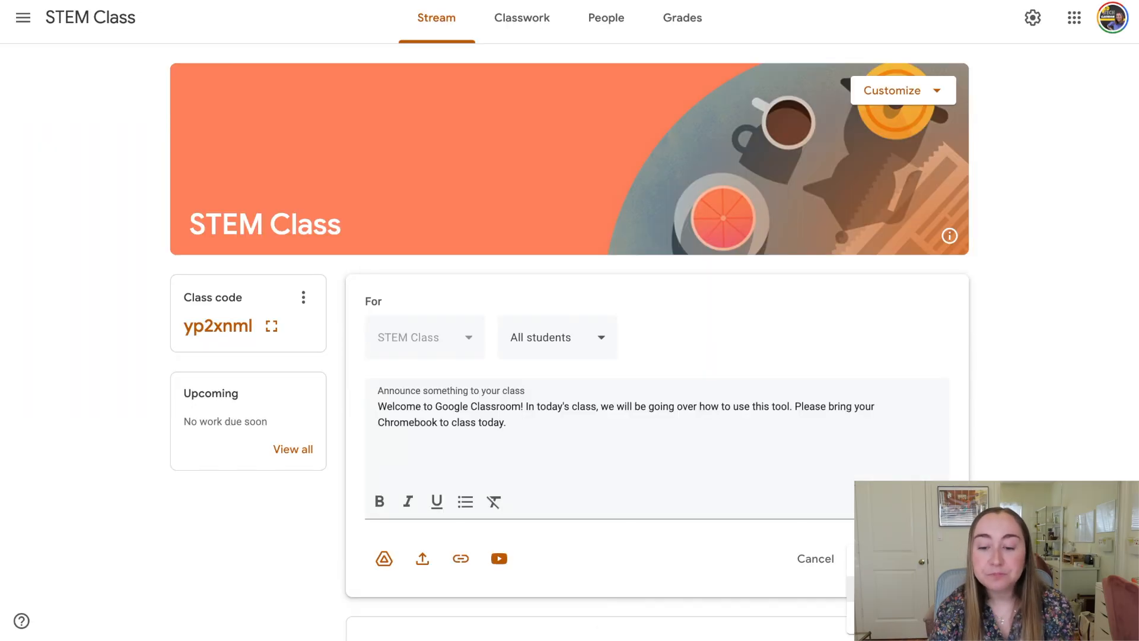
{"action": "left_click", "coordinate": [884, 563]}
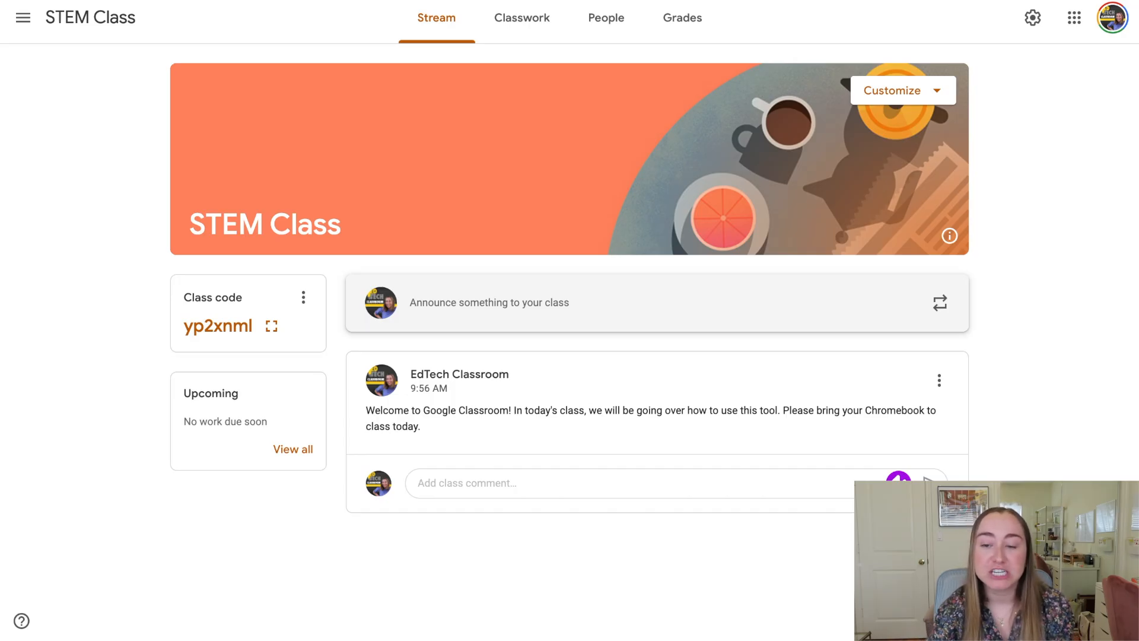
{"action": "left_click", "coordinate": [1033, 19]}
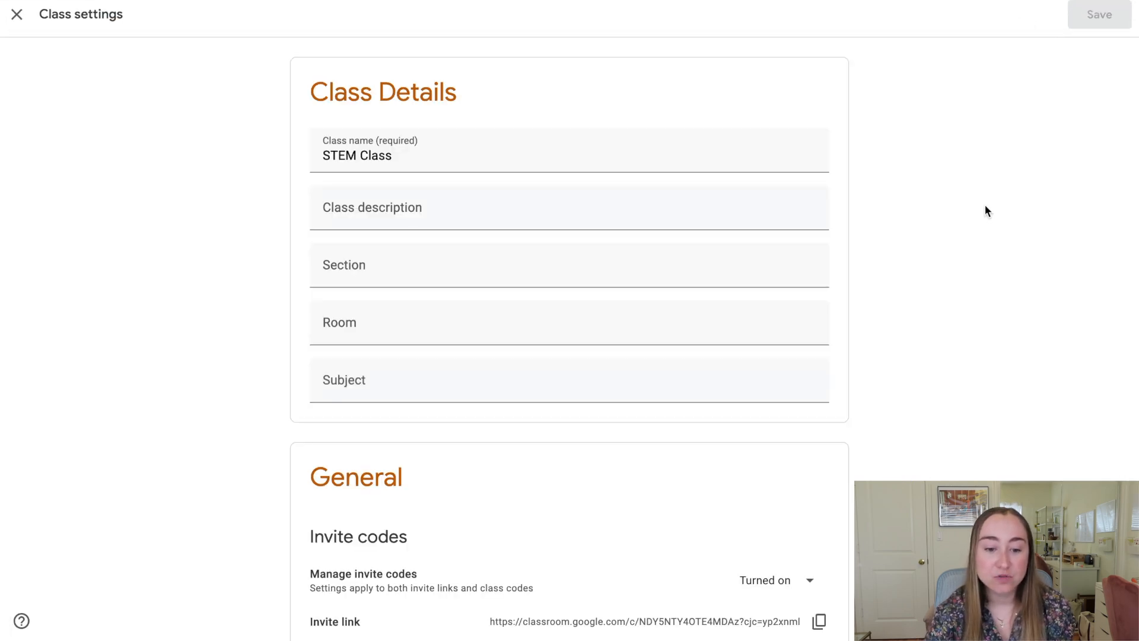
{"action": "scroll", "coordinate": [987, 211], "scroll_direction": "down", "scroll_amount": 8}
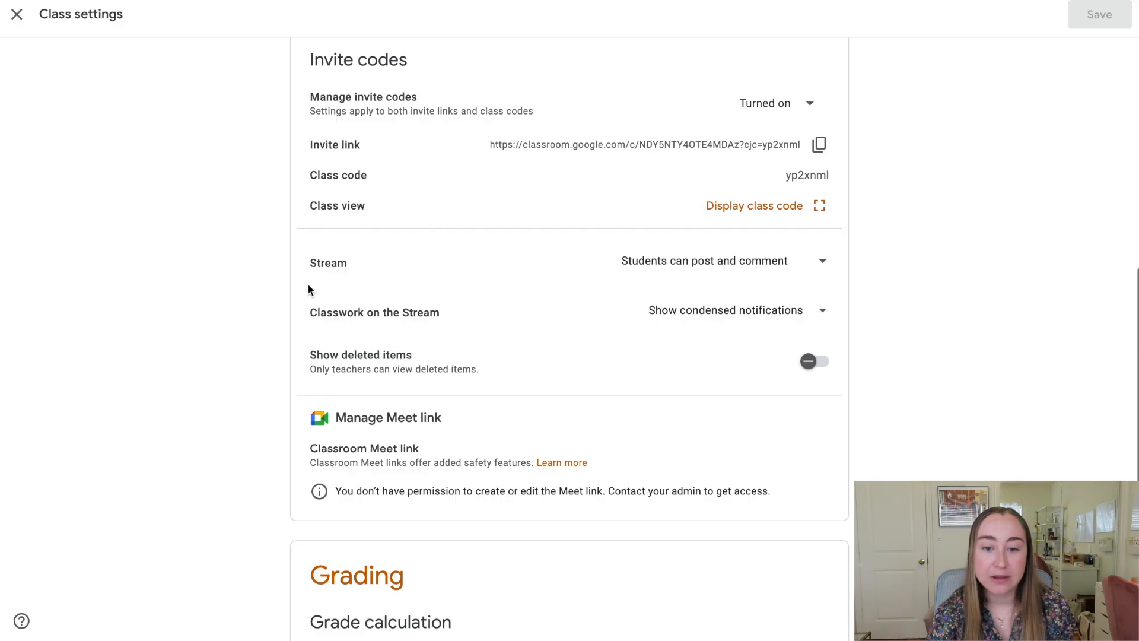
{"action": "left_click", "coordinate": [804, 271]}
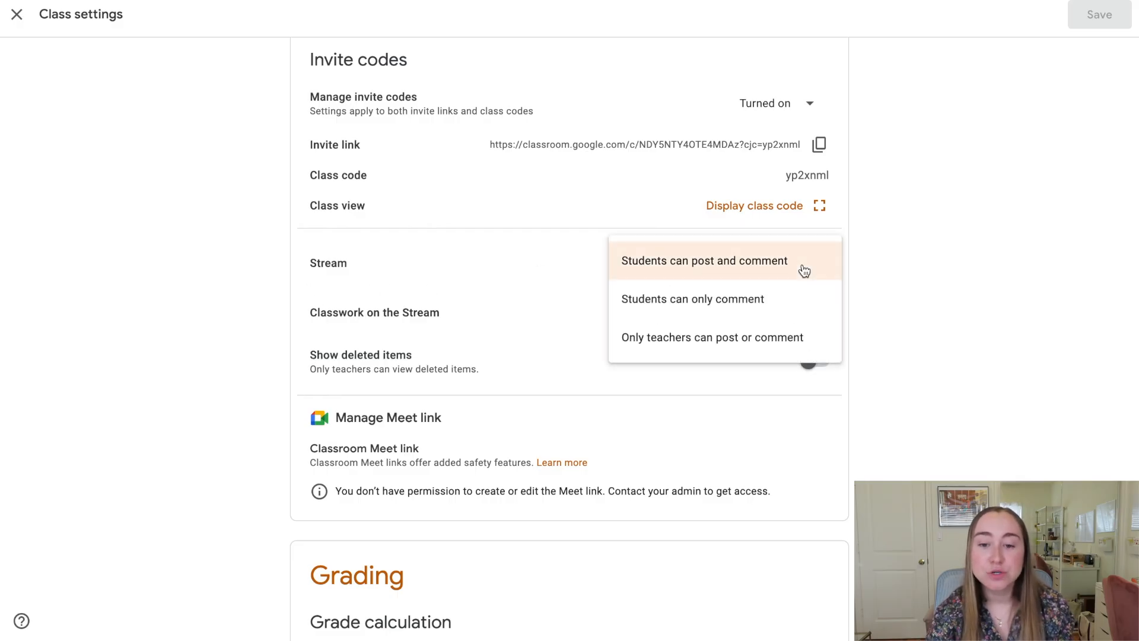
{"action": "left_click", "coordinate": [794, 337]}
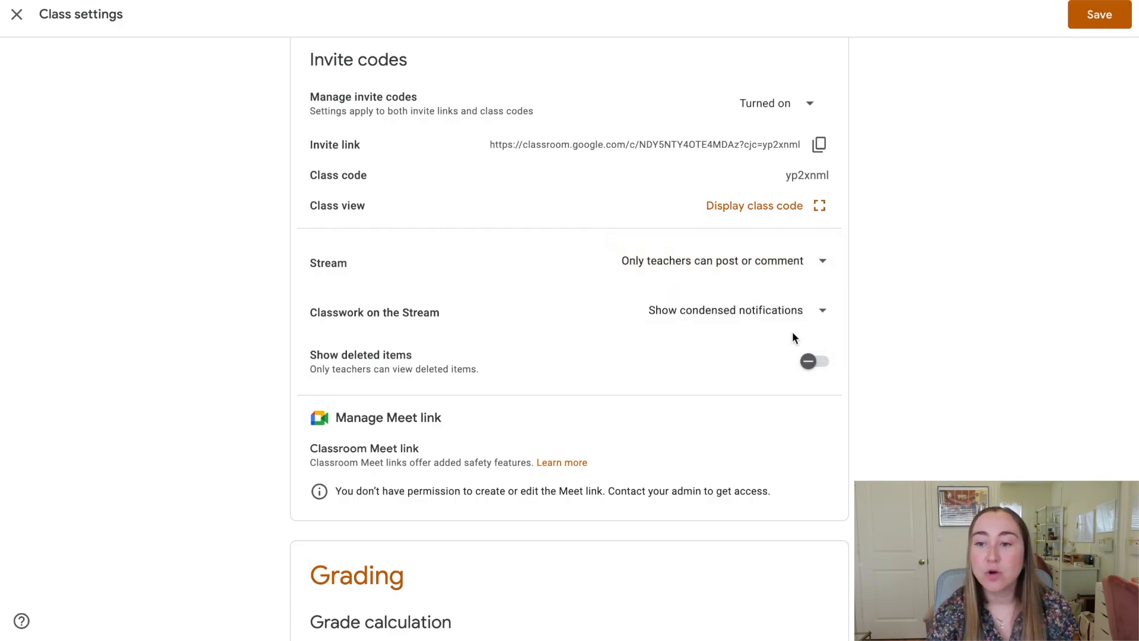
{"action": "left_click", "coordinate": [1082, 16]}
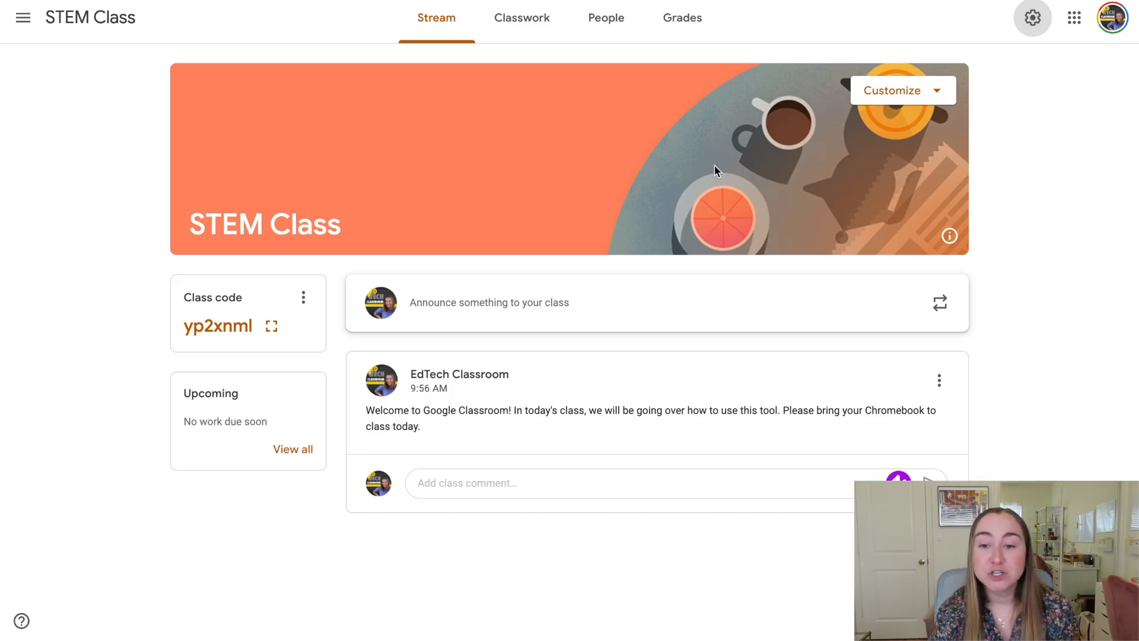
Preview gallery themes, then apply the laptop-and-tablet coding theme to the STEM Class banner.
{"action": "left_click", "coordinate": [891, 89]}
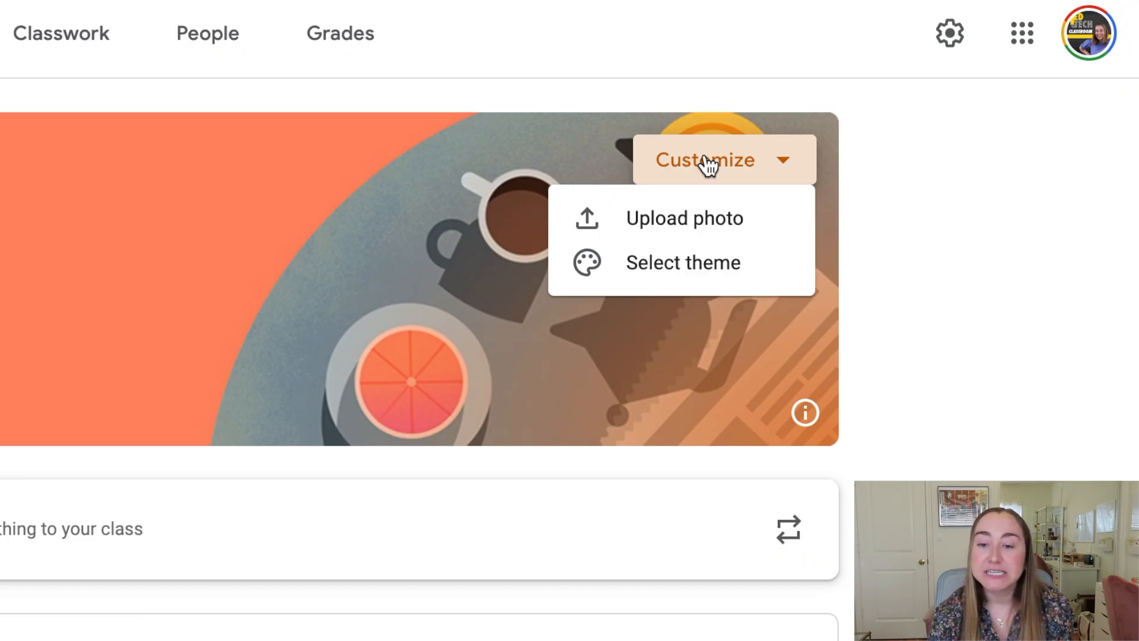
{"action": "left_click", "coordinate": [731, 274]}
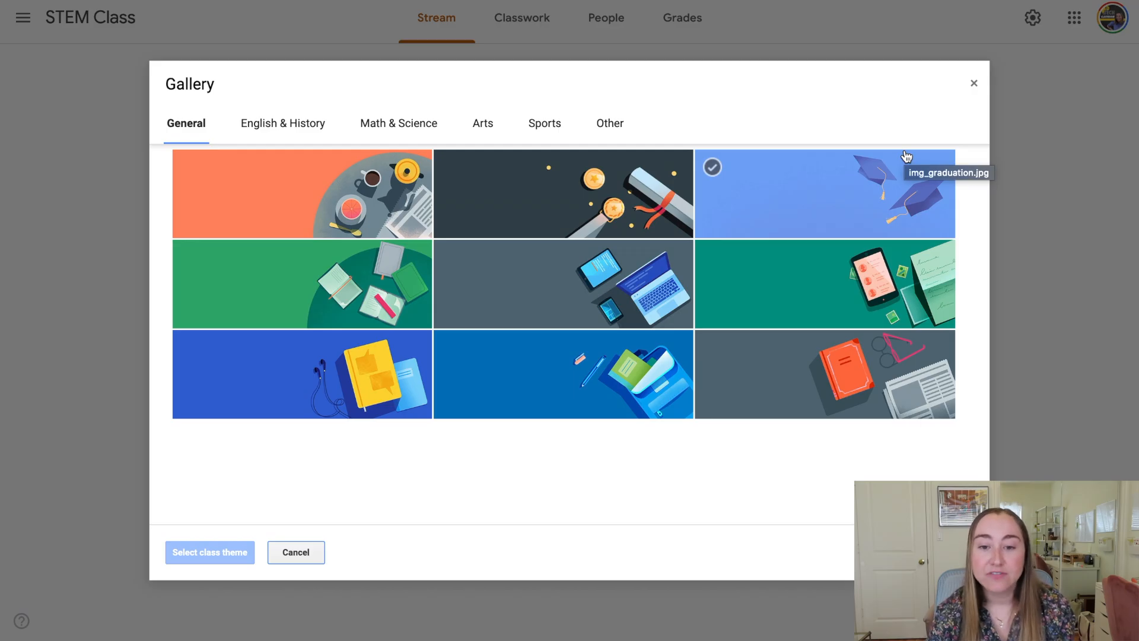
{"action": "left_click", "coordinate": [637, 182]}
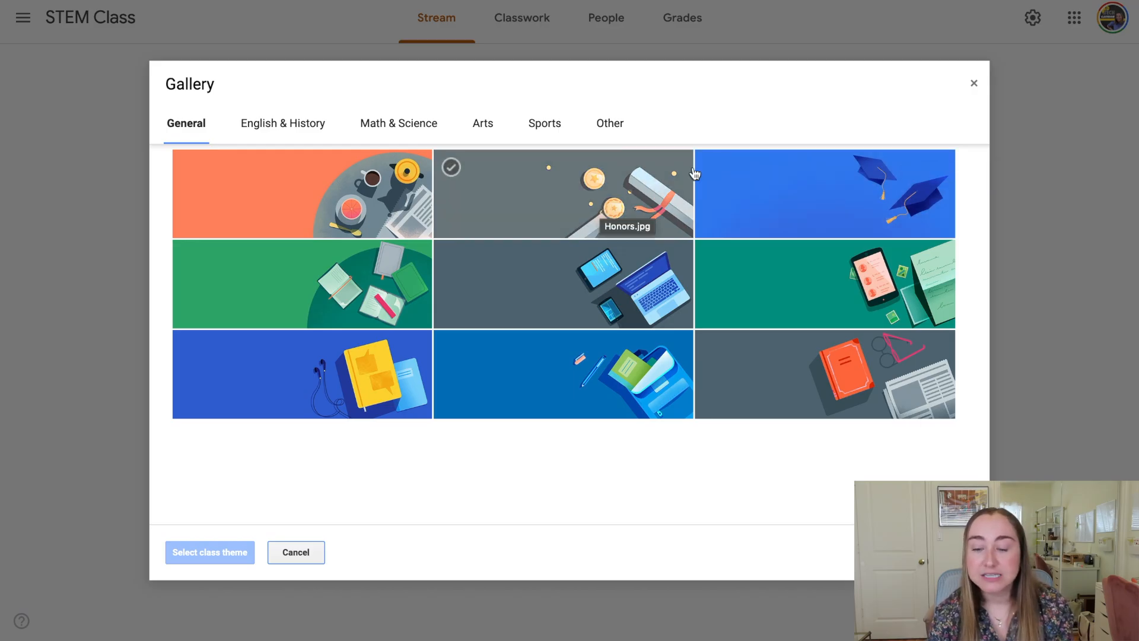
{"action": "left_click", "coordinate": [869, 191]}
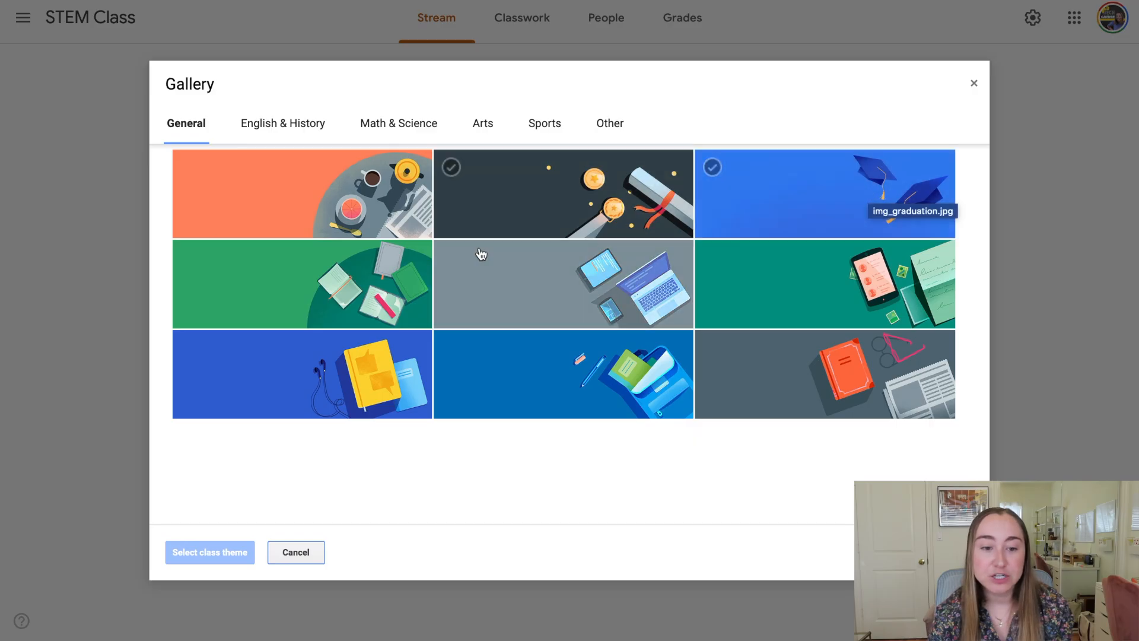
{"action": "left_click", "coordinate": [402, 274]}
{"action": "left_click", "coordinate": [519, 285]}
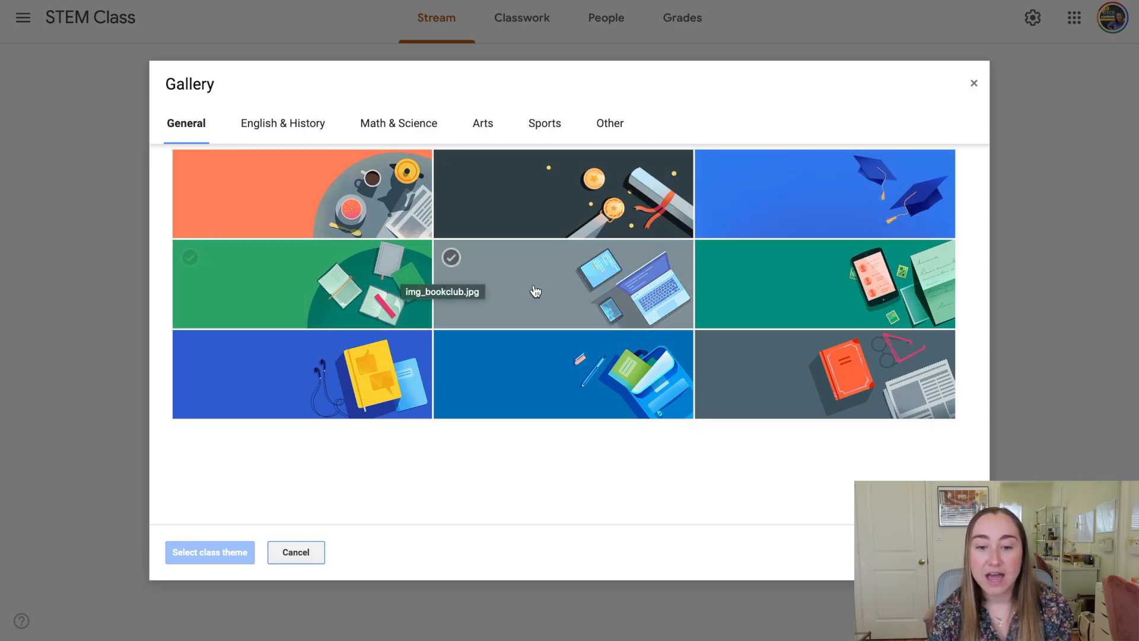
{"action": "left_click", "coordinate": [761, 299]}
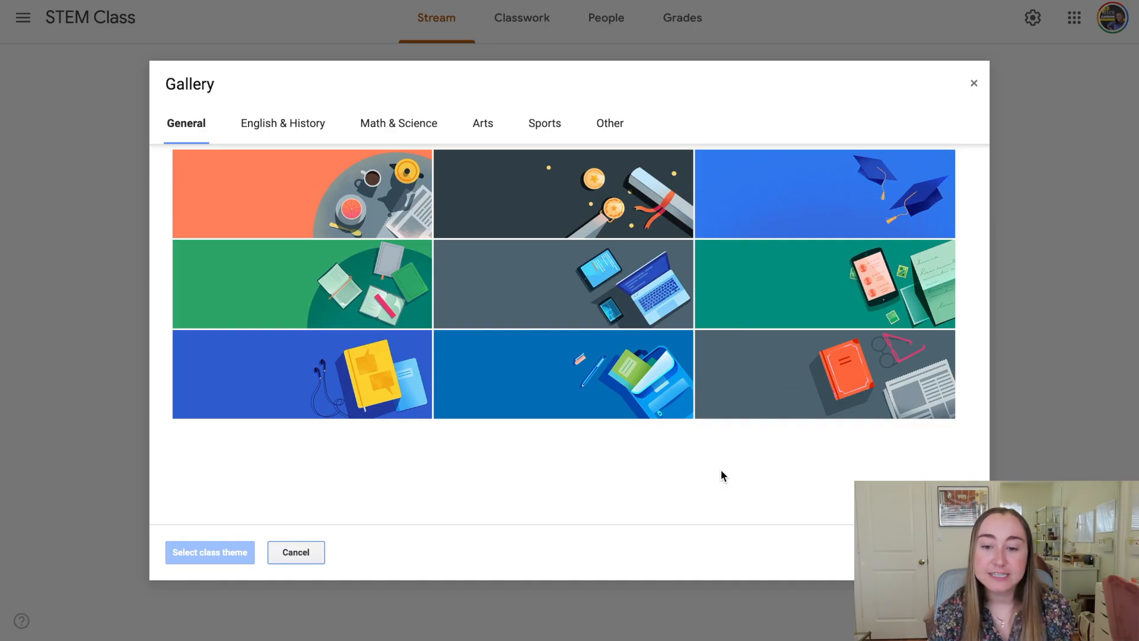
{"action": "left_click", "coordinate": [610, 296]}
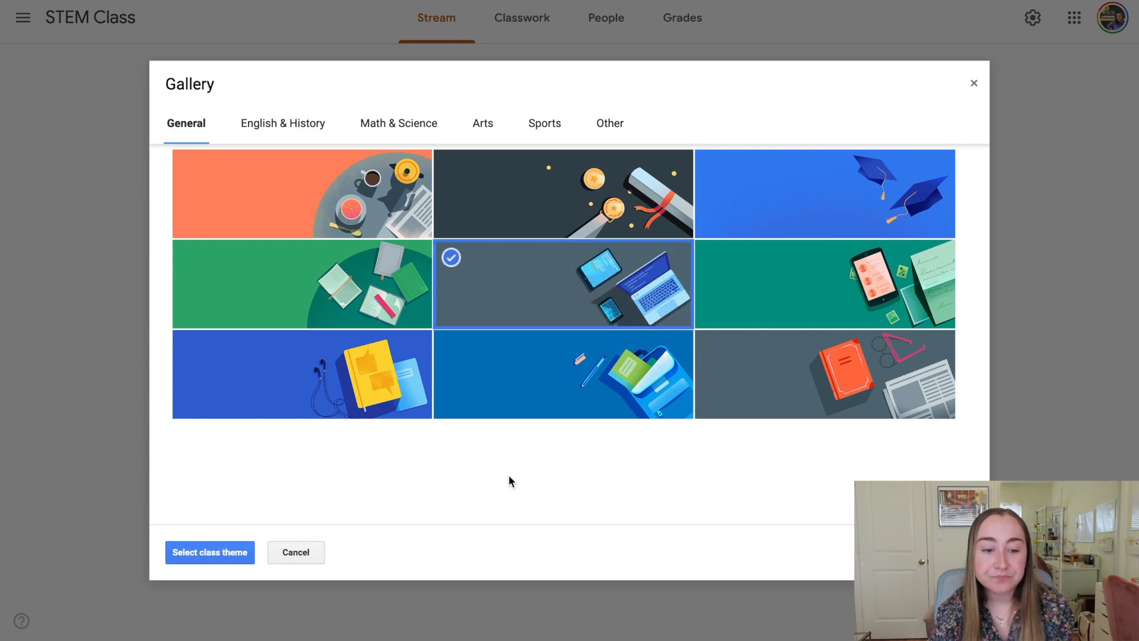
{"action": "left_click", "coordinate": [214, 552]}
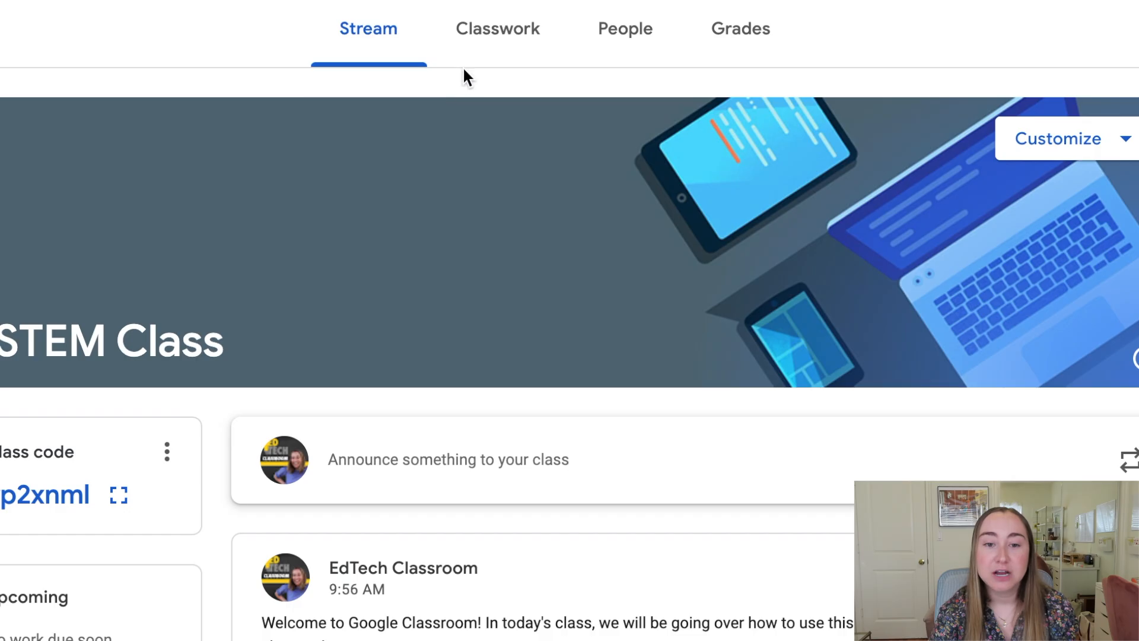
Switch to the STEM Class Classwork page.
{"action": "left_click", "coordinate": [553, 55]}
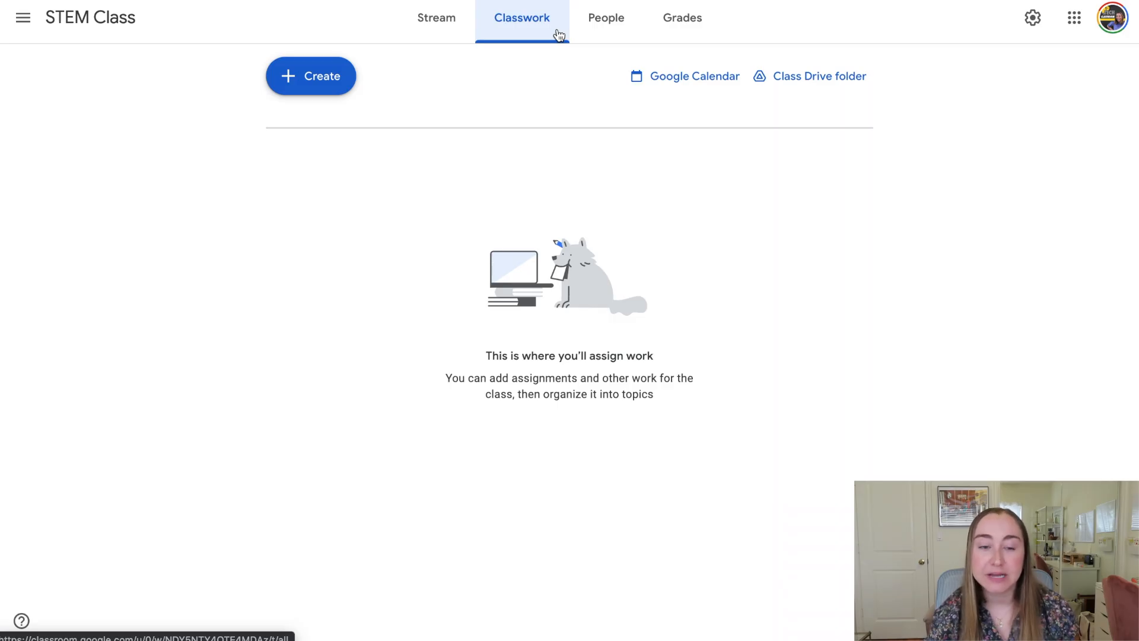
Open the + Create menu on the Classwork page.
{"action": "left_click", "coordinate": [331, 79]}
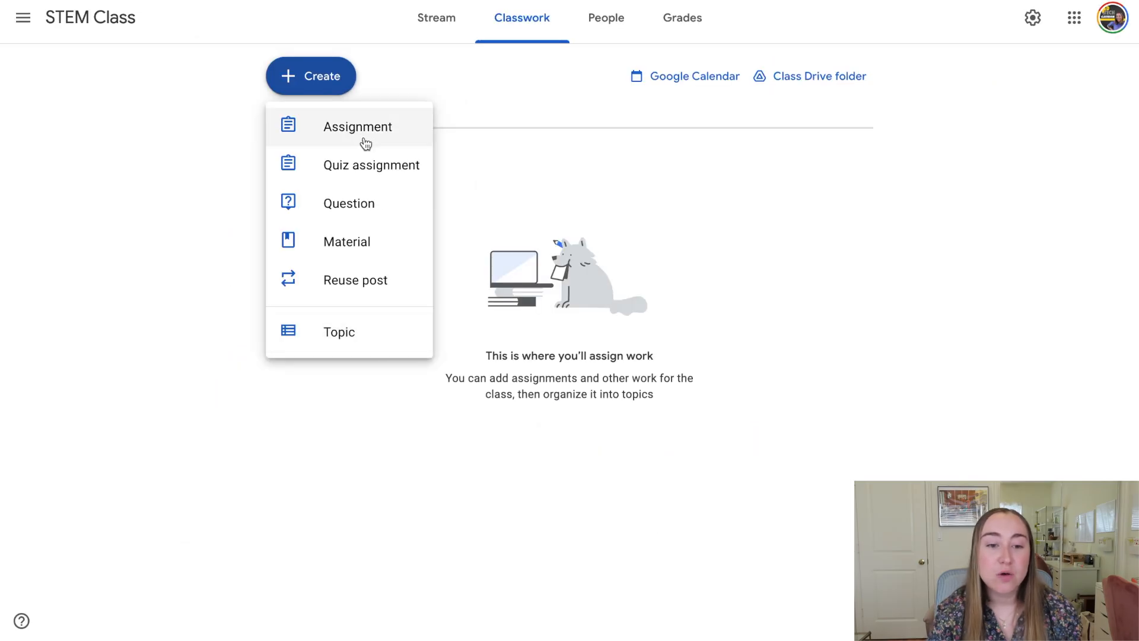
Create assignment 'Introduction to Coding Activity' with instructions to complete Level 1 of the code.org puzzle.
{"action": "left_click", "coordinate": [398, 137]}
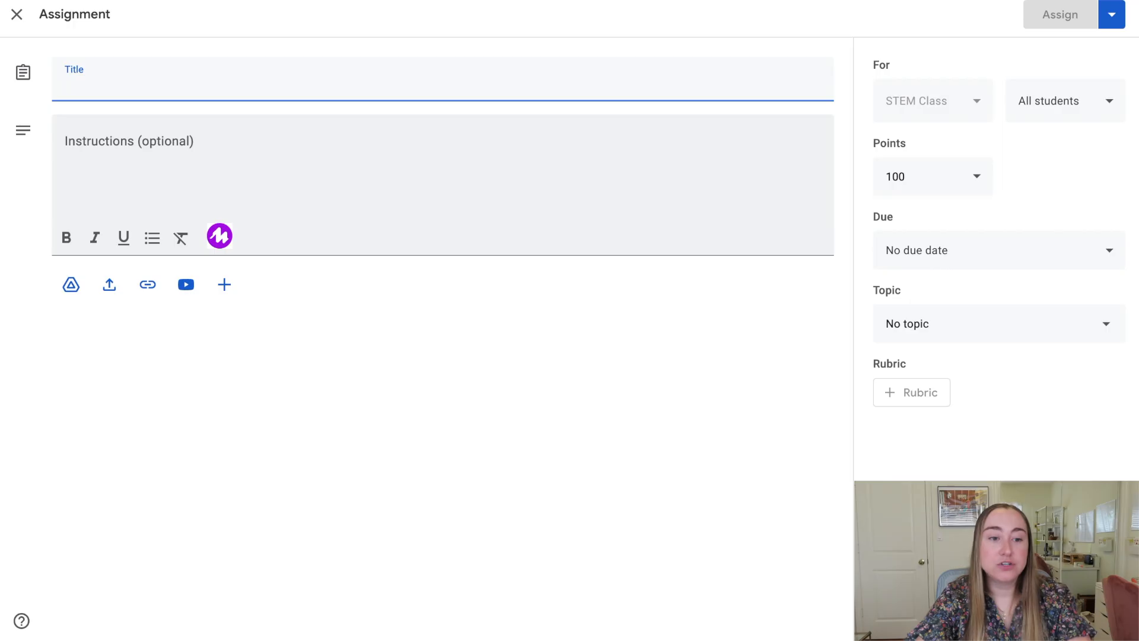
{"action": "type", "text": "Introduction to Coding Activity"}
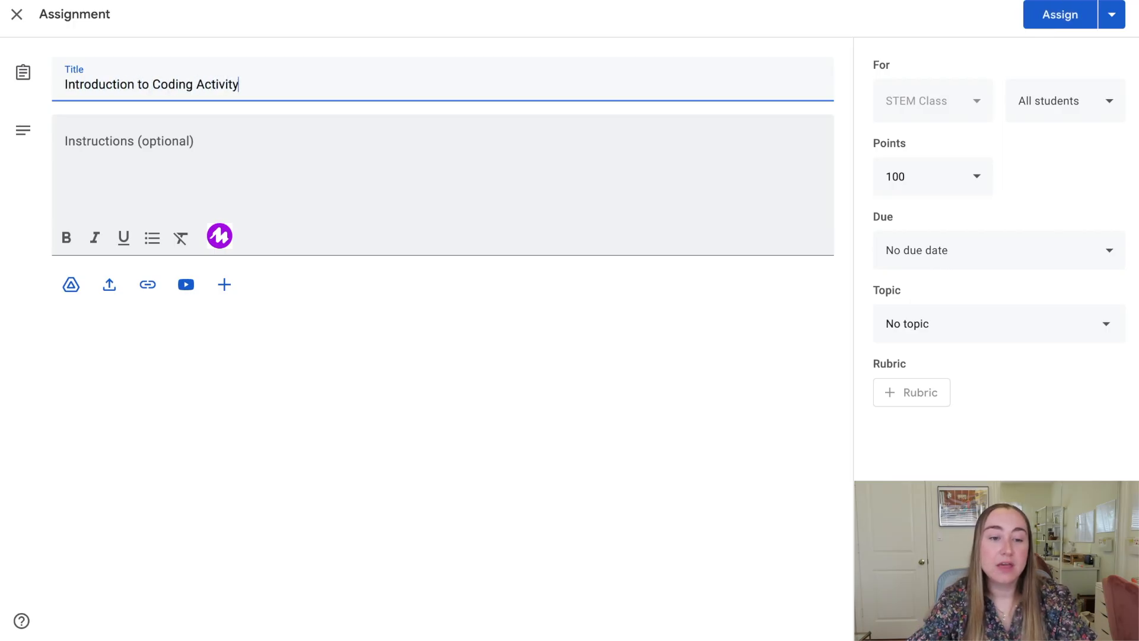
{"action": "left_click", "coordinate": [394, 166]}
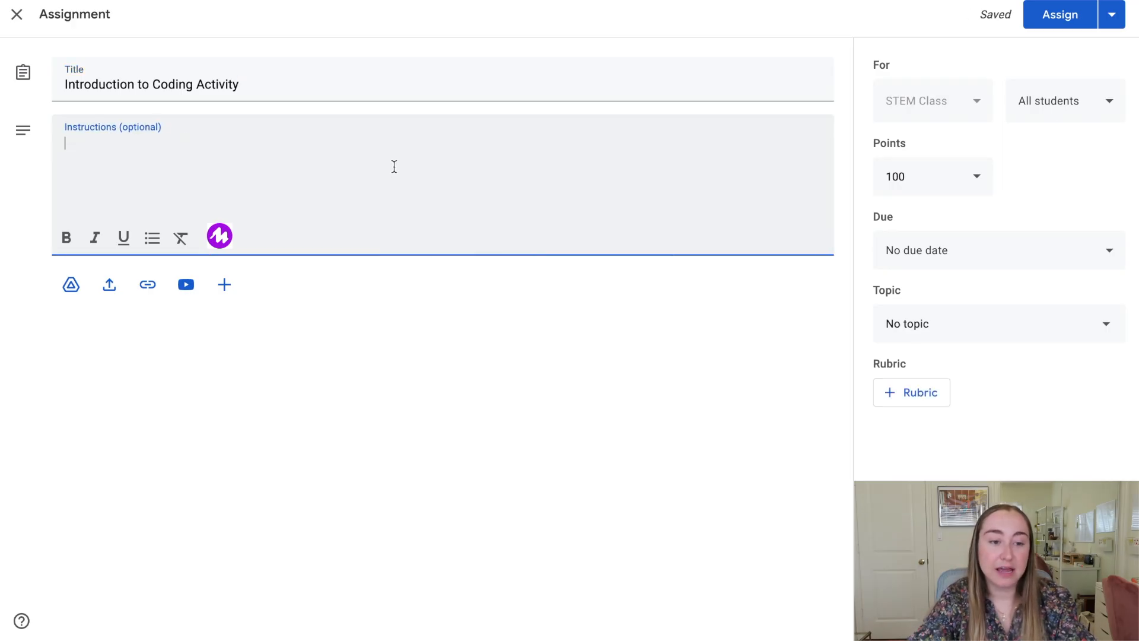
{"action": "type", "text": "In"}
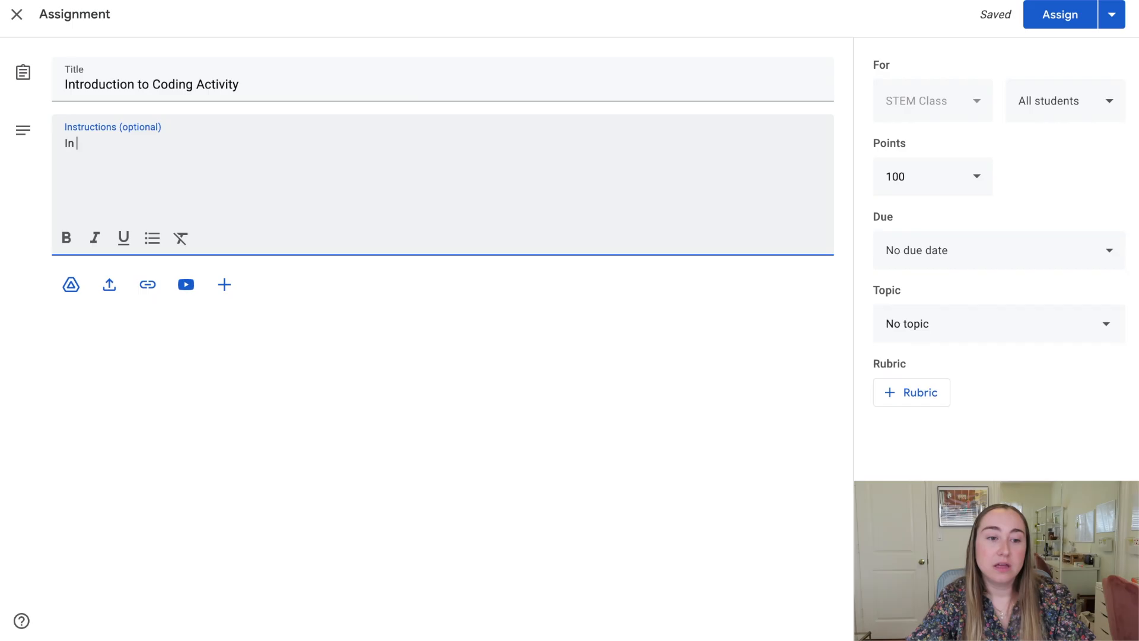
{"action": "key", "text": "BackSpace"}
{"action": "key", "text": "BackSpace"}
{"action": "key", "text": "BackSpace"}
{"action": "type", "text": "For toda"}
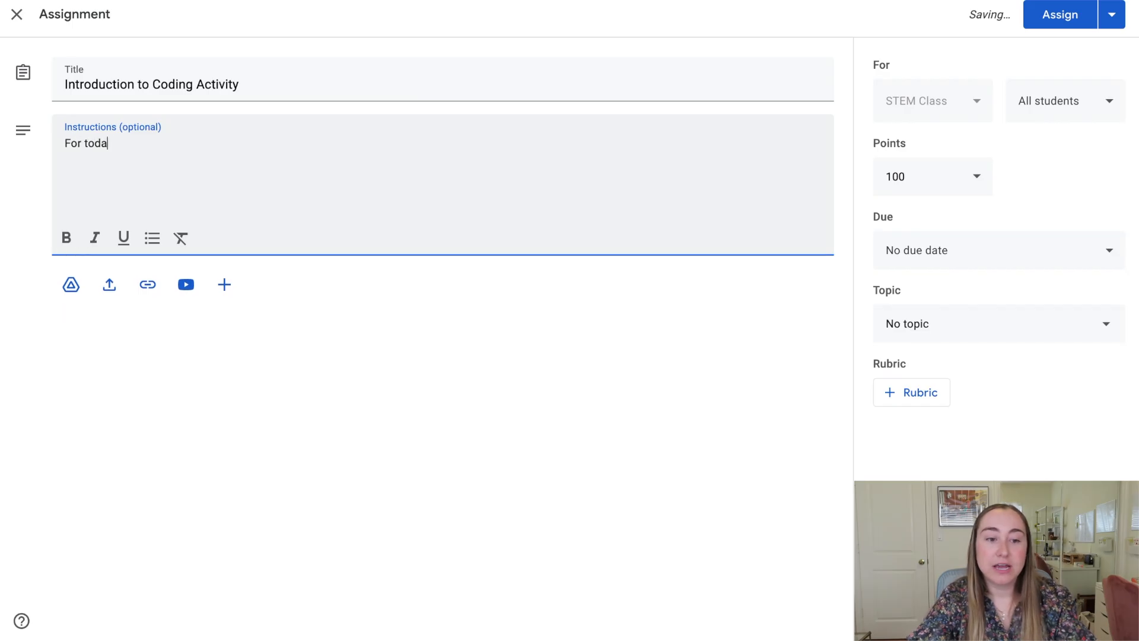
{"action": "type", "text": "y's assignment, we "}
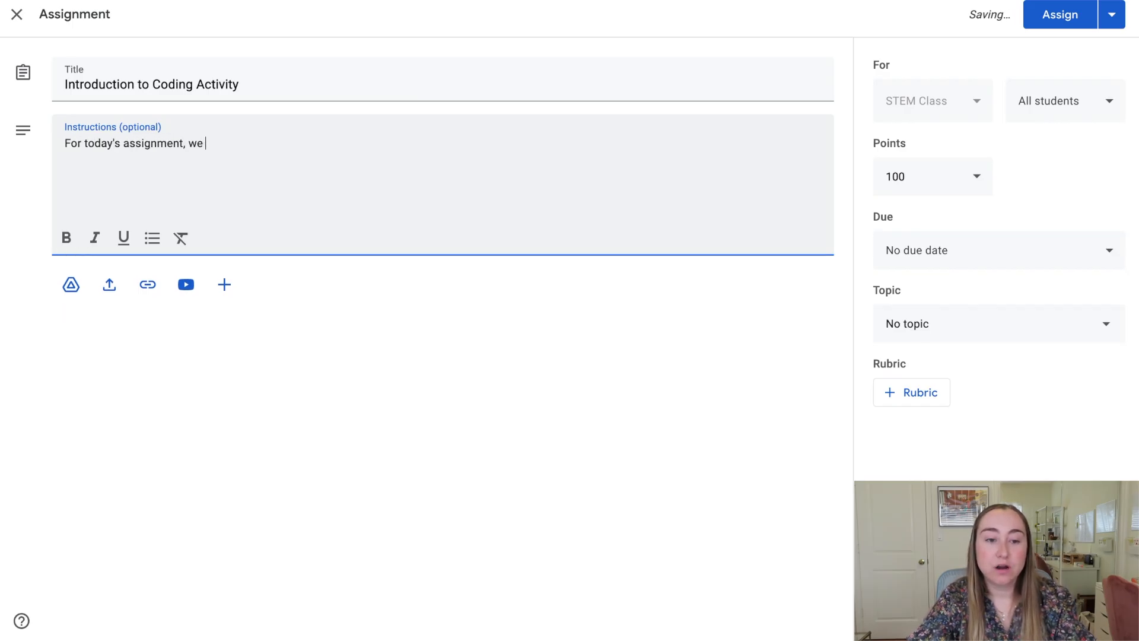
{"action": "type", "text": "are going to complete "}
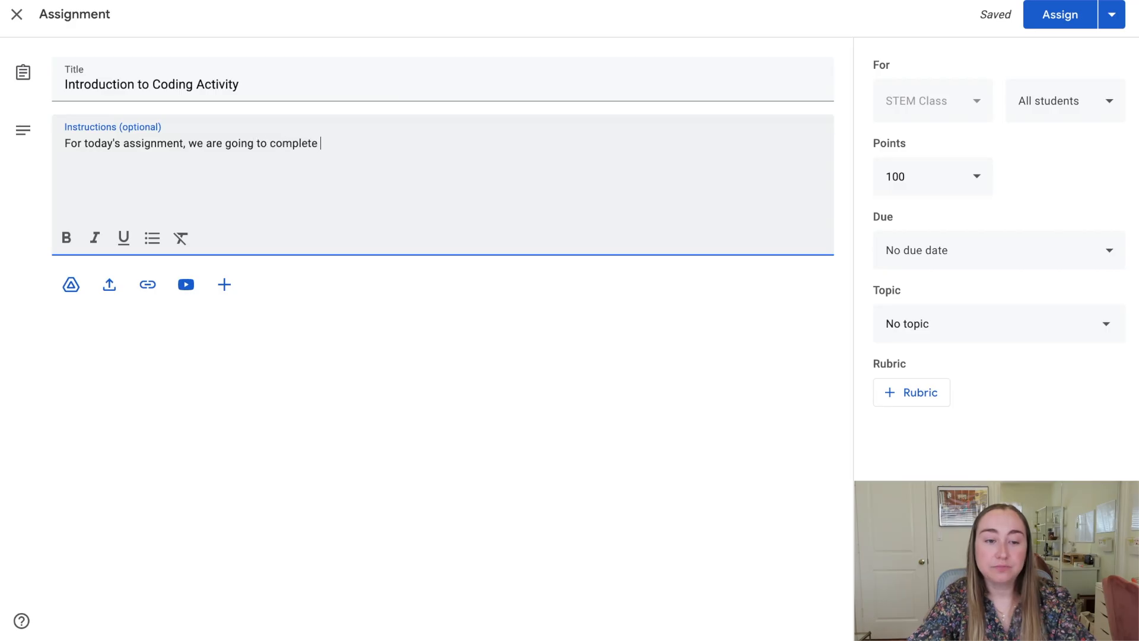
{"action": "type", "text": "a coding ac"}
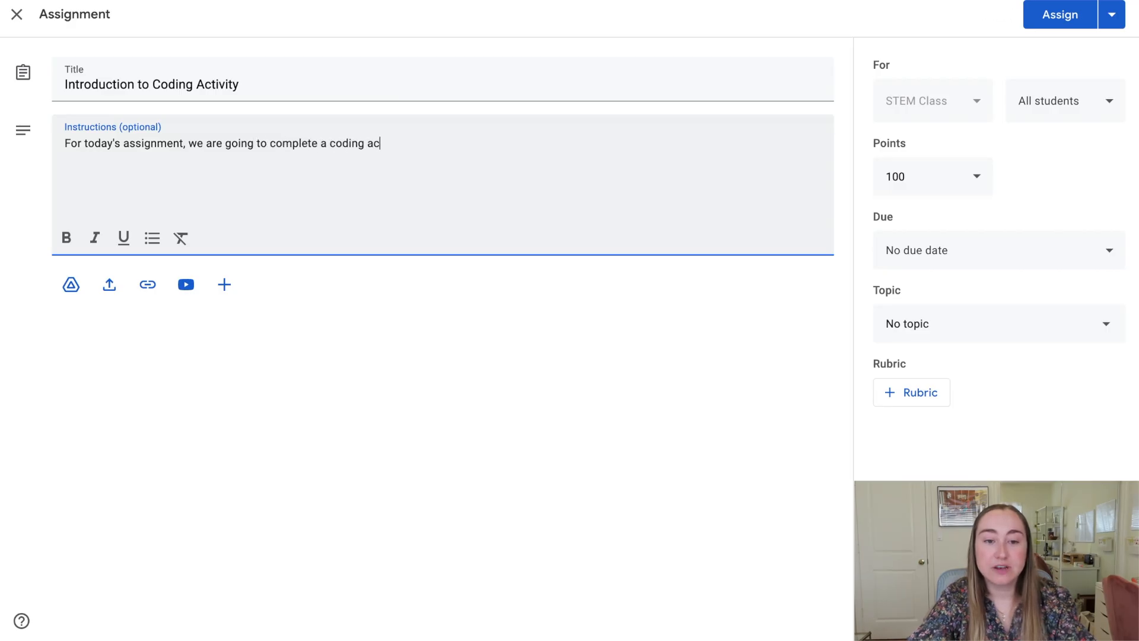
{"action": "type", "text": "tivity using code.or"}
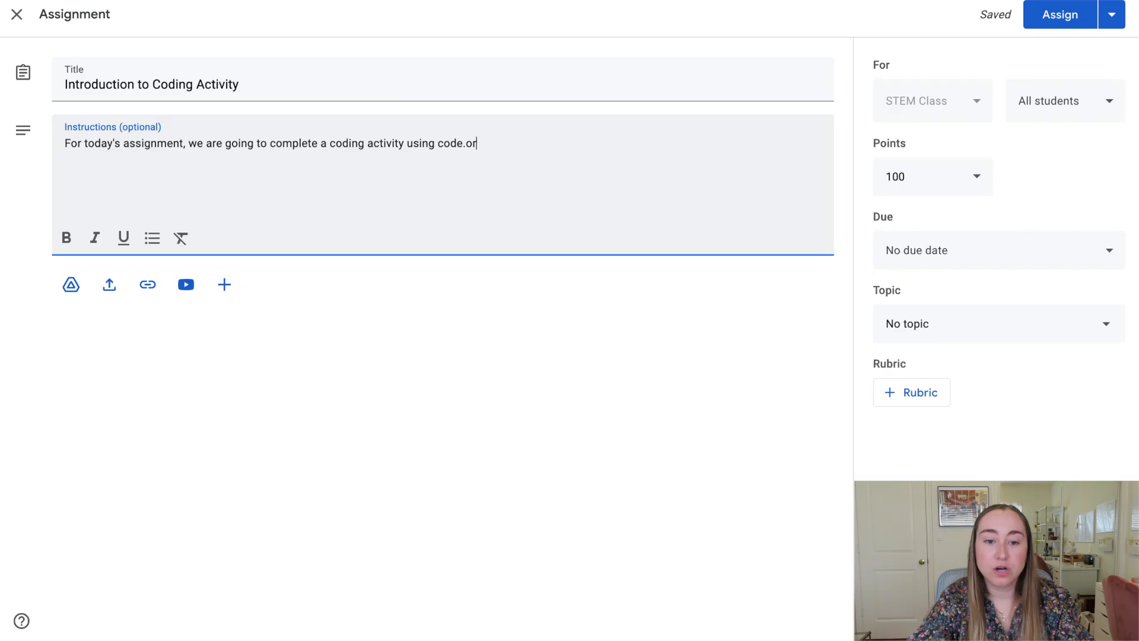
{"action": "type", "text": "g. Click on the link"}
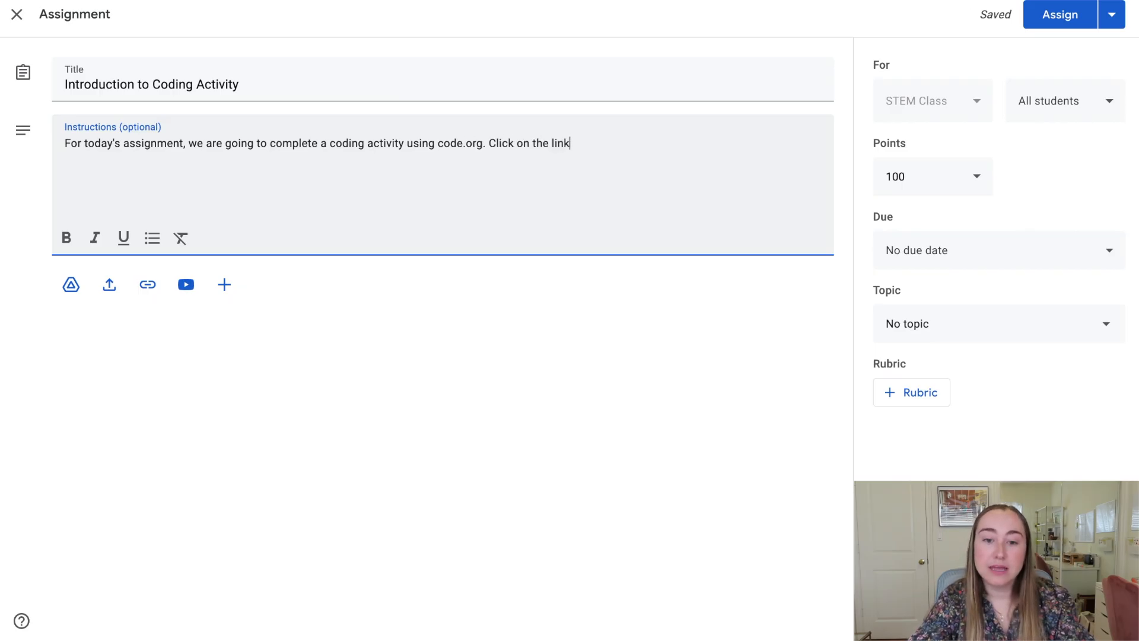
{"action": "type", "text": " and complete Le"}
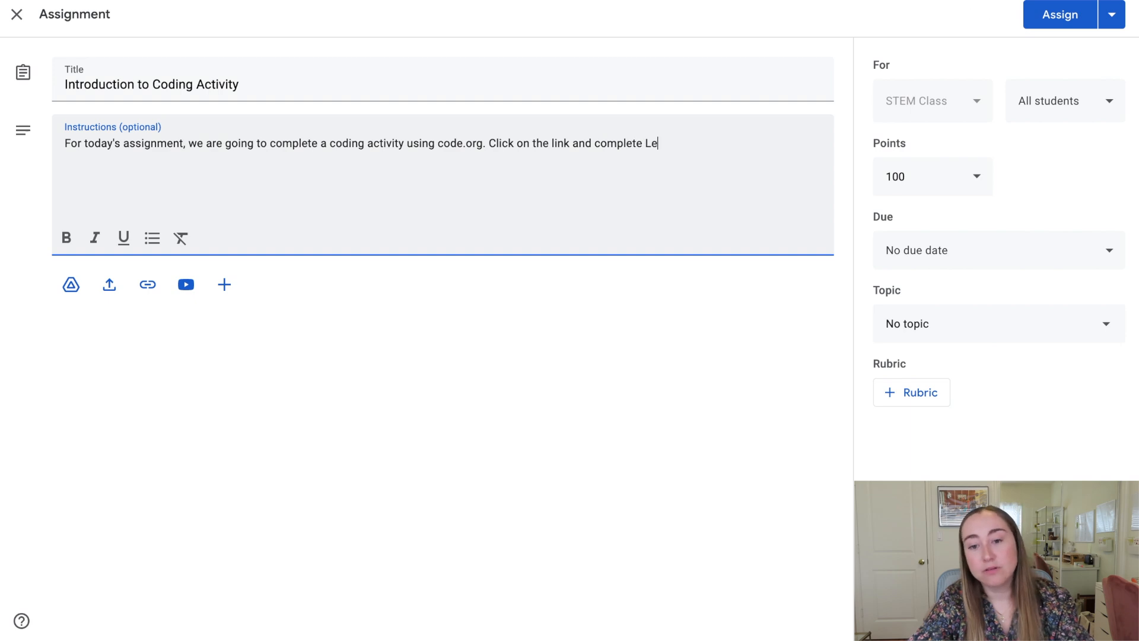
{"action": "type", "text": "vel 1 of our codi"}
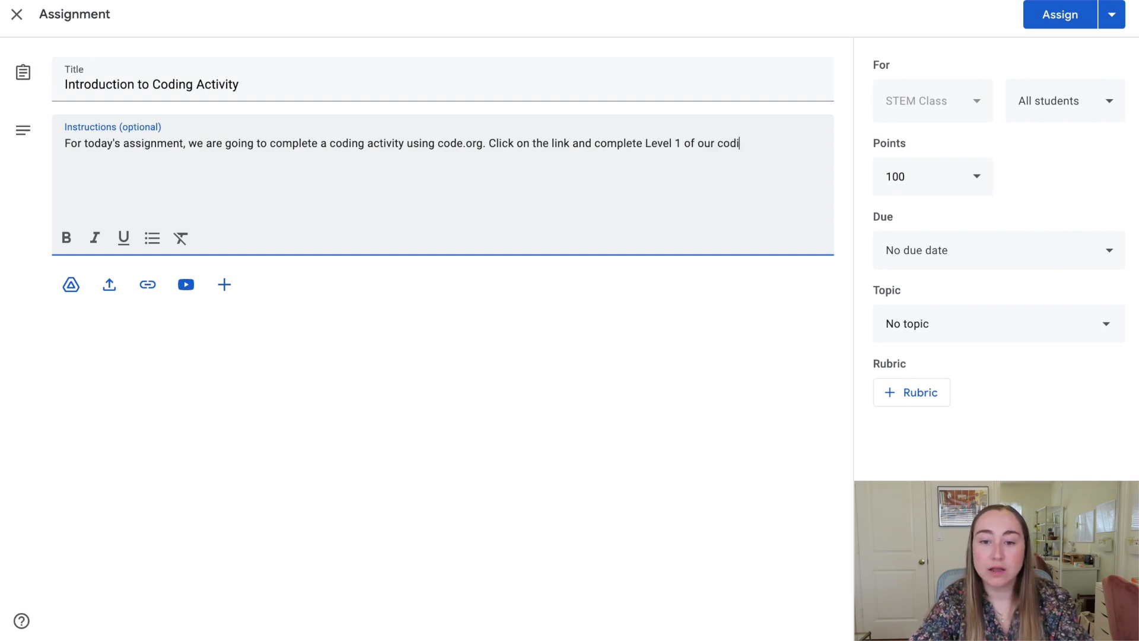
{"action": "type", "text": "ng puzzles."}
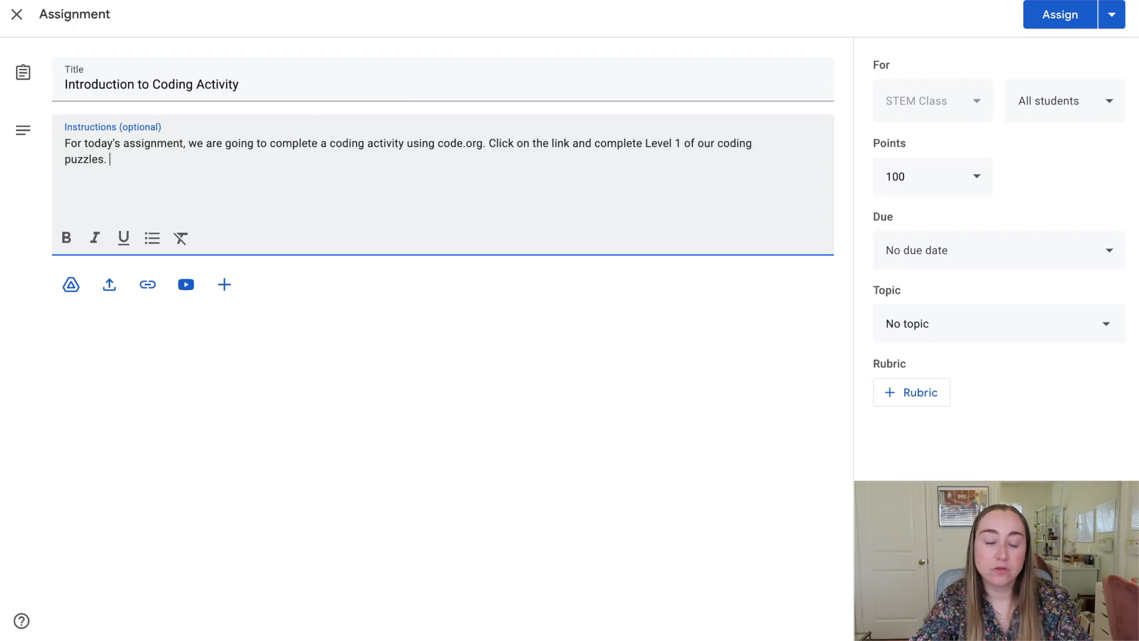
{"action": "key", "text": "BackSpace"}
{"action": "key", "text": "BackSpace"}
{"action": "type", "text": "."}
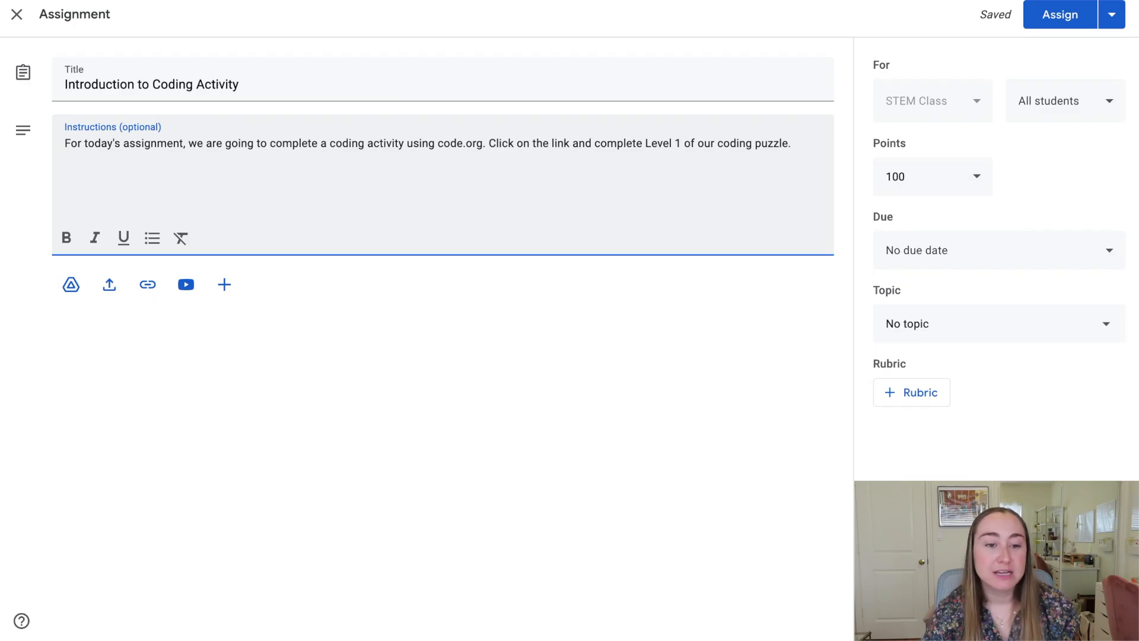
Bold 'coding activity' in the instructions, trying italic and underline then removing them.
{"action": "left_click_drag", "start_coordinate": [330, 143], "coordinate": [404, 142]}
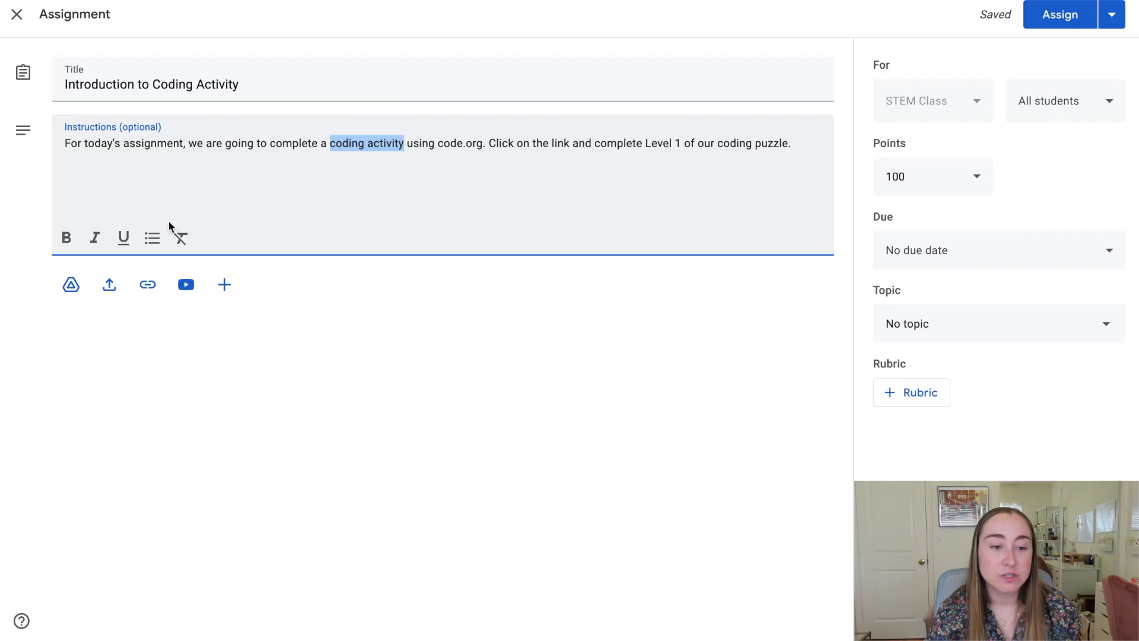
{"action": "left_click", "coordinate": [67, 238]}
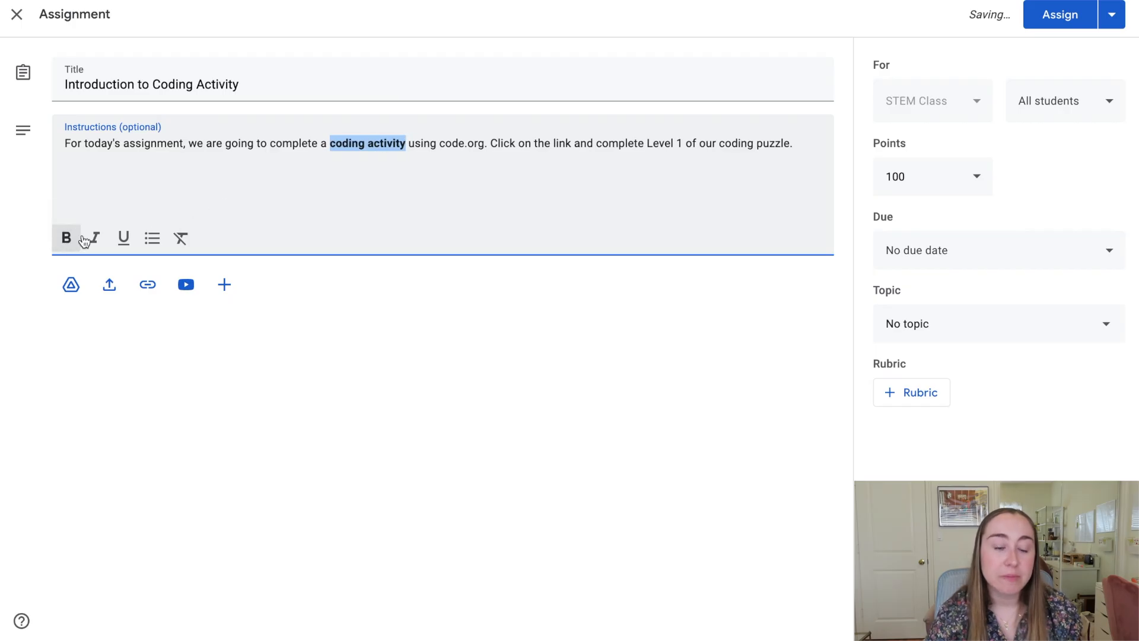
{"action": "left_click", "coordinate": [97, 240]}
{"action": "left_click", "coordinate": [123, 238]}
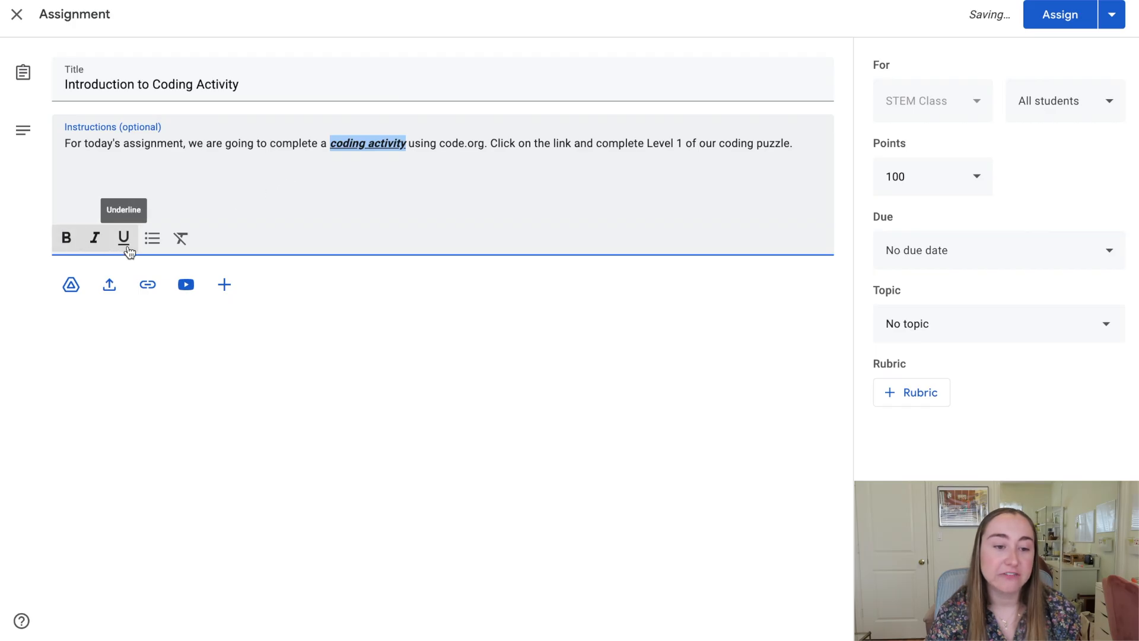
{"action": "left_click", "coordinate": [125, 248]}
{"action": "left_click", "coordinate": [95, 240]}
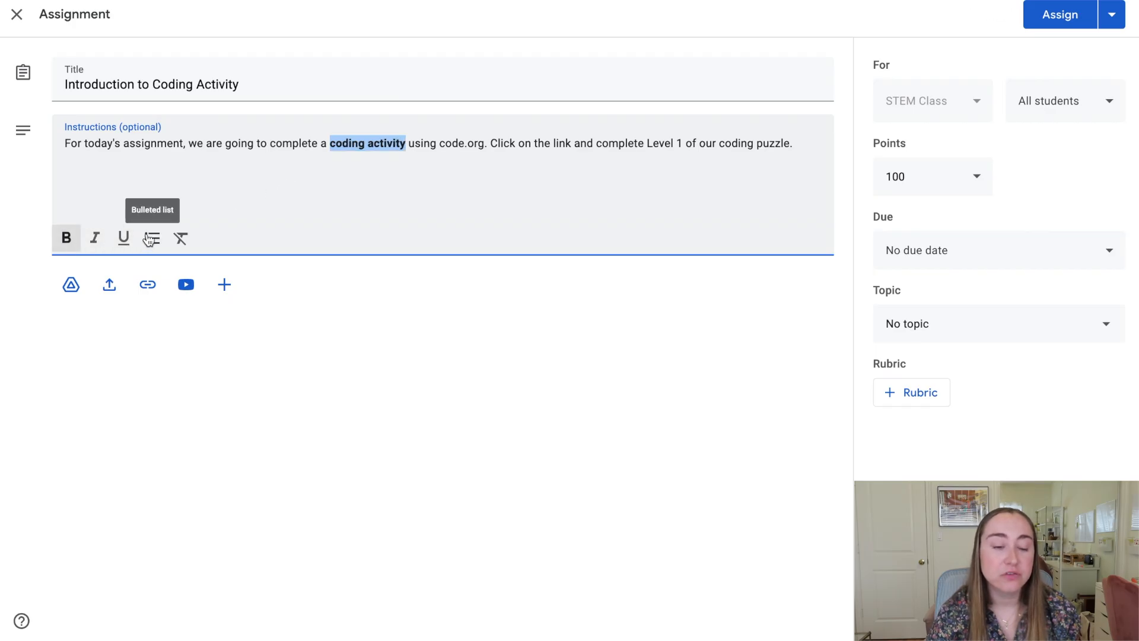
{"action": "left_click", "coordinate": [200, 167]}
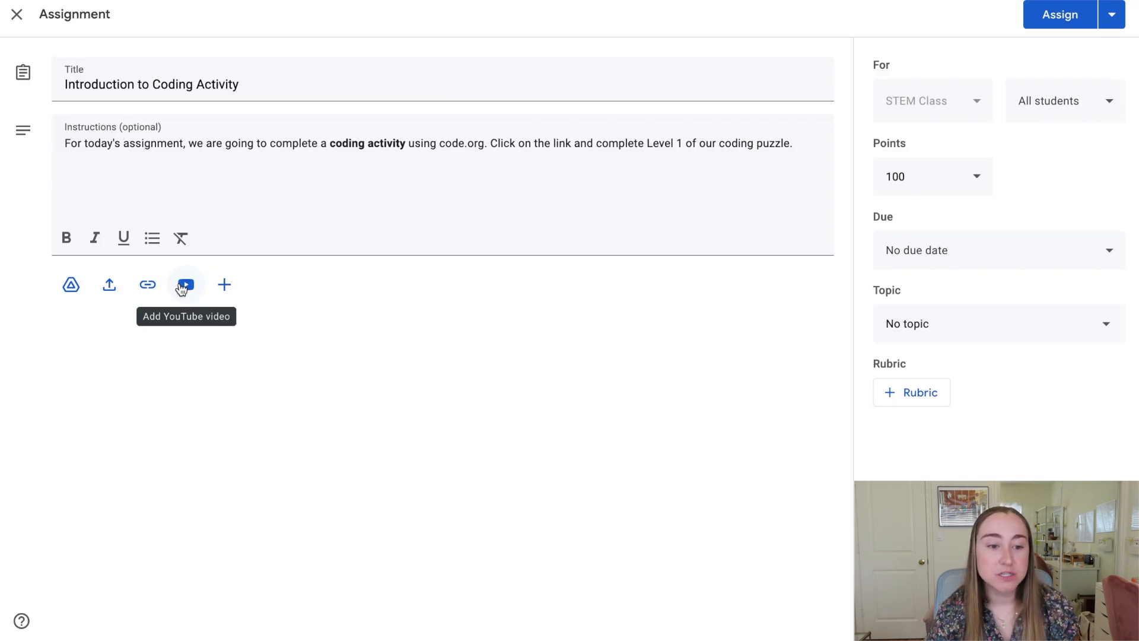
Attach the pasted code.org link 'Programming with Angry Birds #1 | Course C (2021)' to the assignment.
{"action": "left_click", "coordinate": [149, 287]}
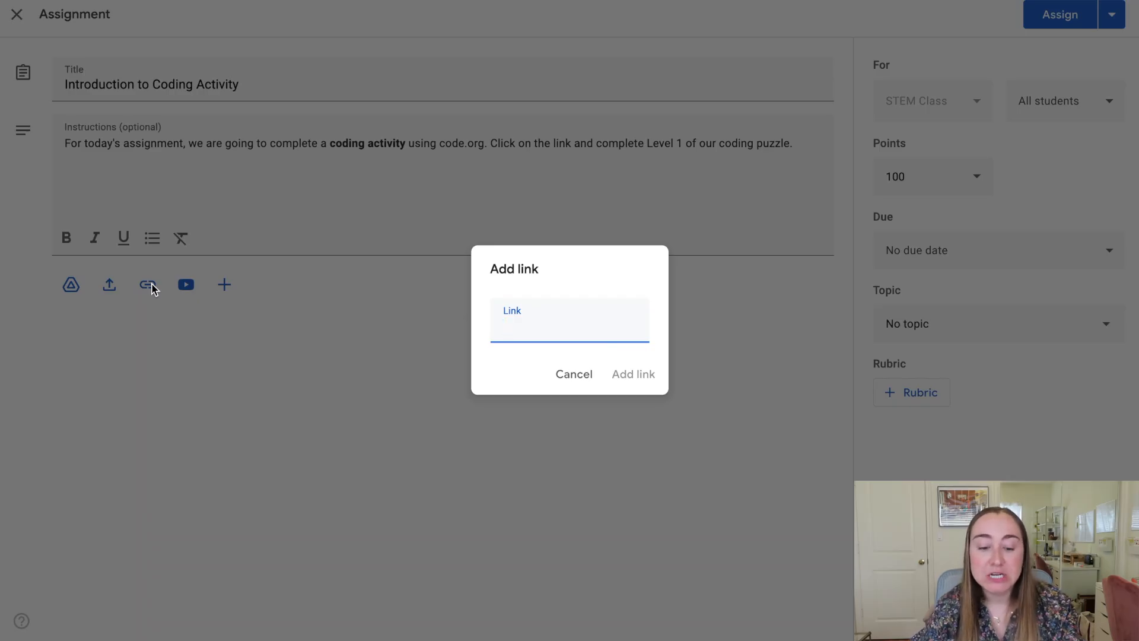
{"action": "key", "text": "ctrl+v"}
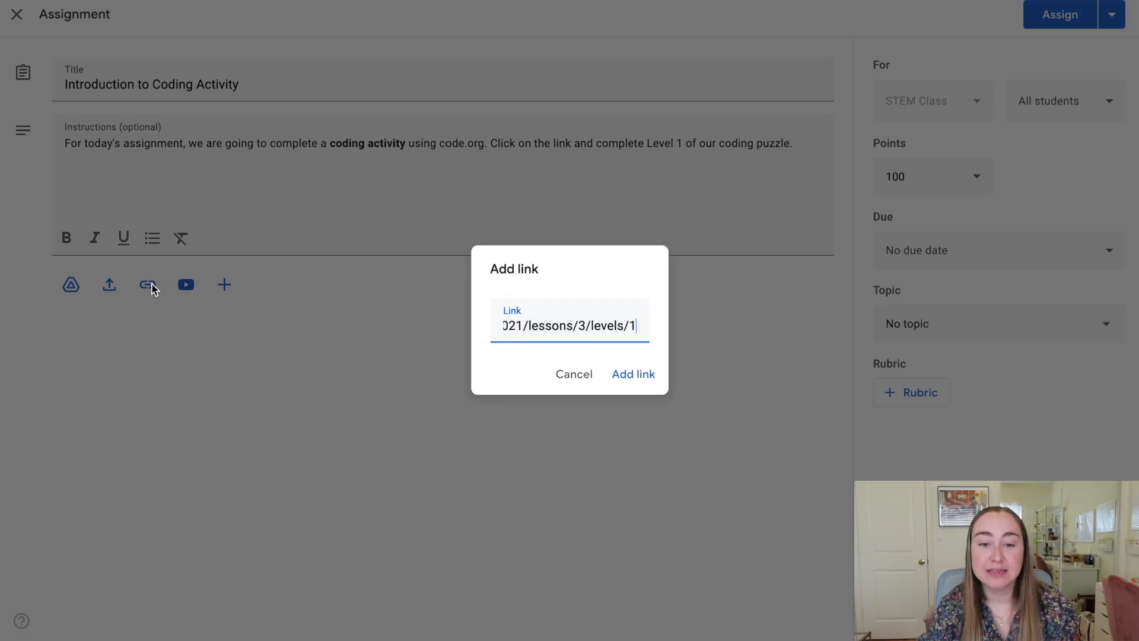
{"action": "left_click", "coordinate": [632, 373]}
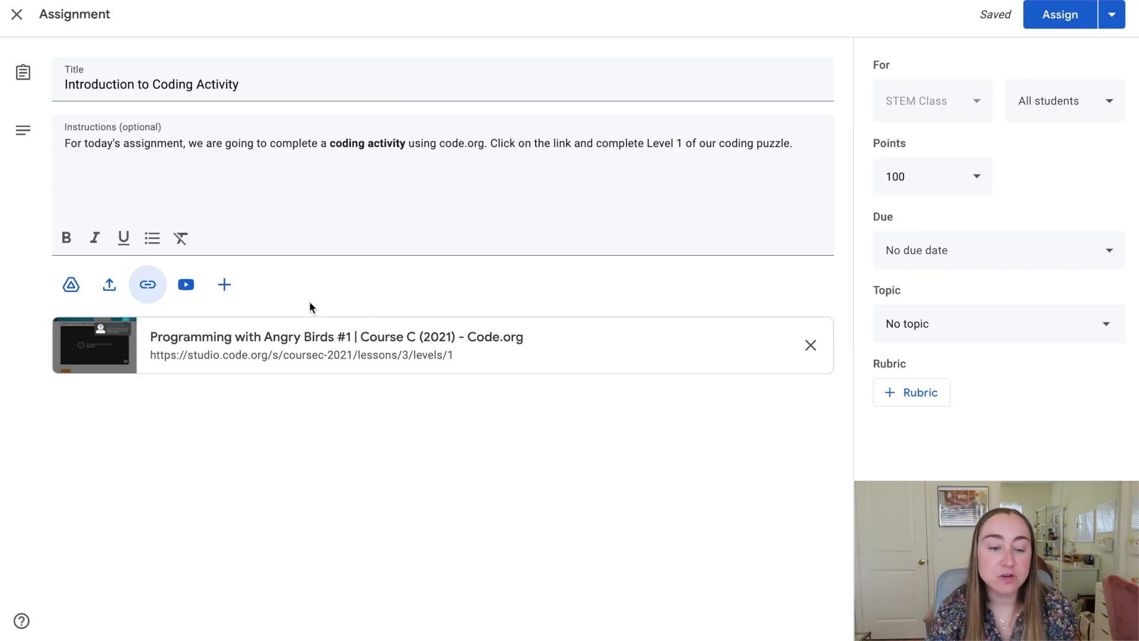
{"action": "left_click", "coordinate": [224, 295]}
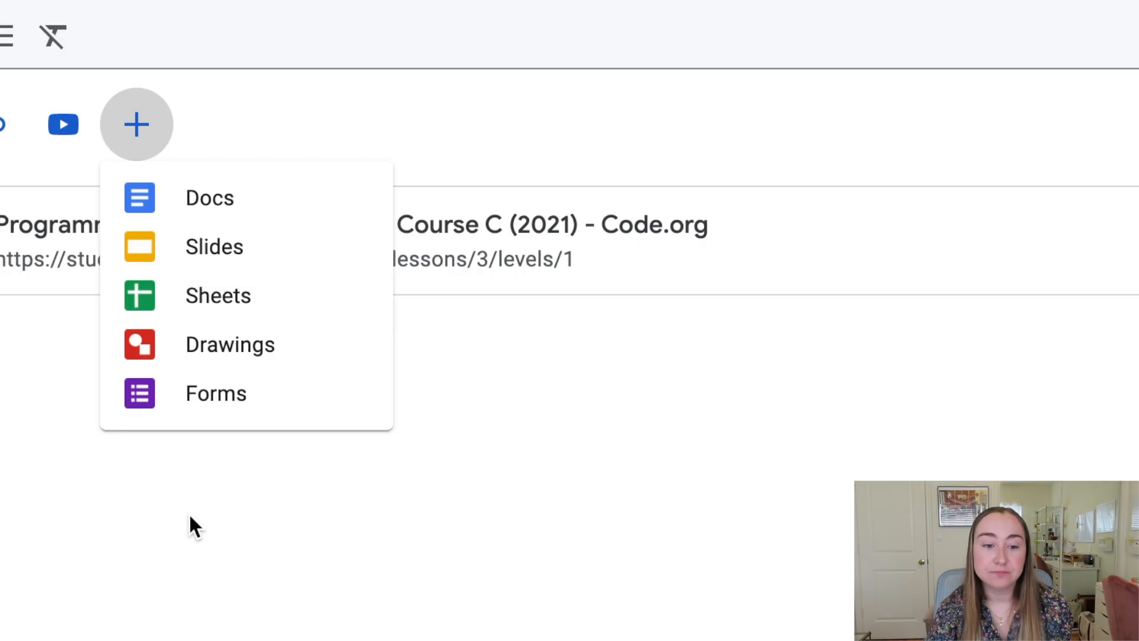
{"action": "left_click", "coordinate": [188, 512]}
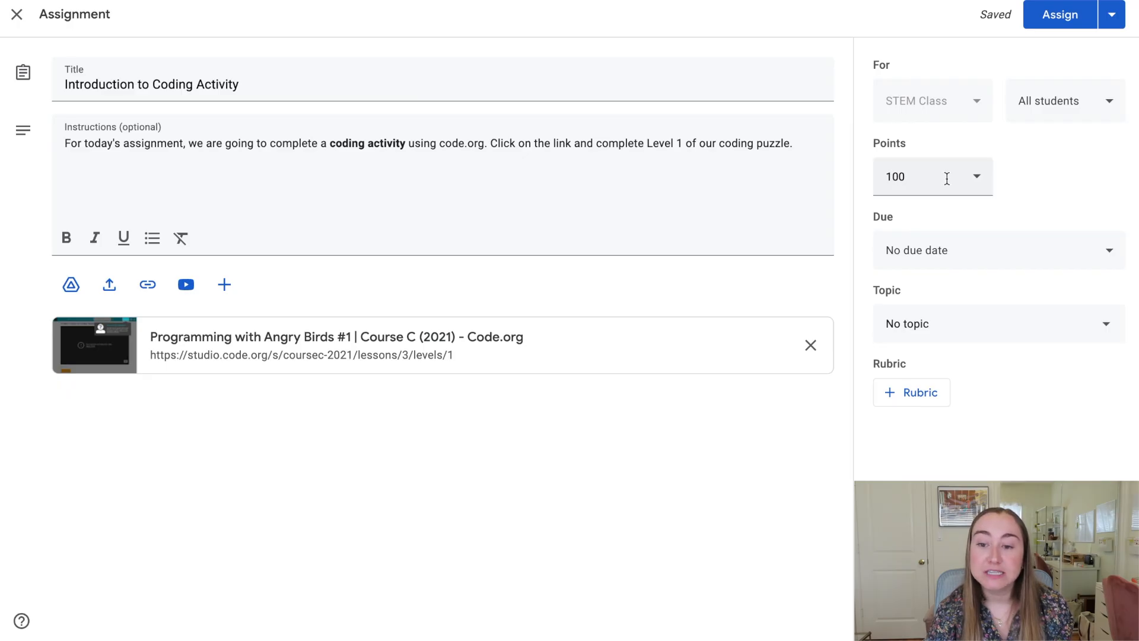
Change the assignment to 10 points and set its due date to Feb 14, 2022.
{"action": "left_click", "coordinate": [976, 181]}
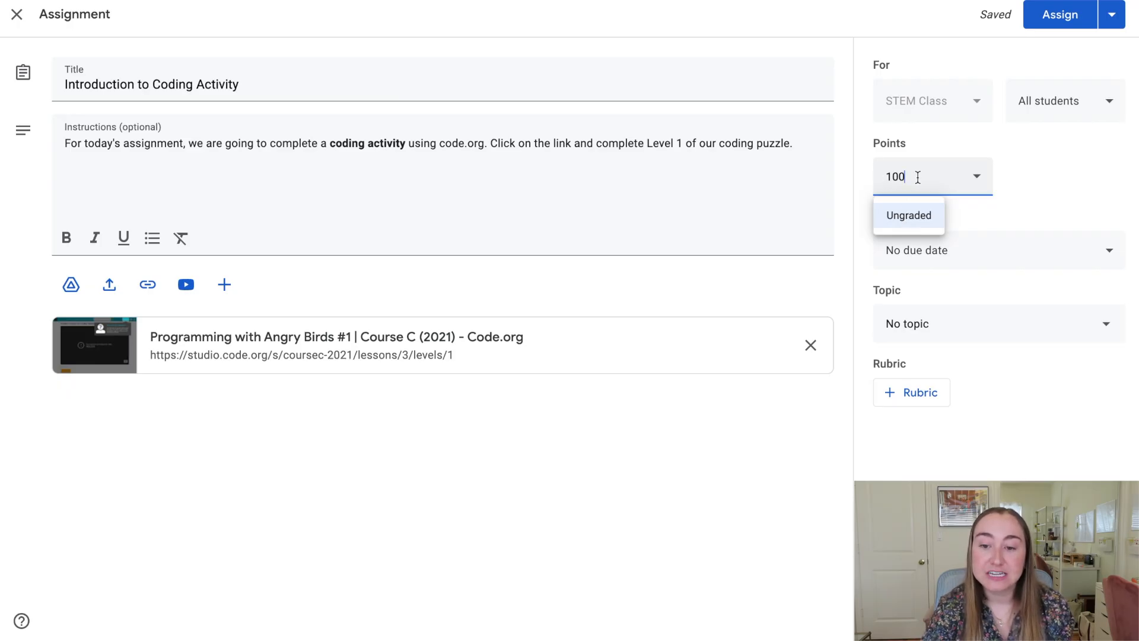
{"action": "key", "text": "BackSpace"}
{"action": "left_click", "coordinate": [1037, 178]}
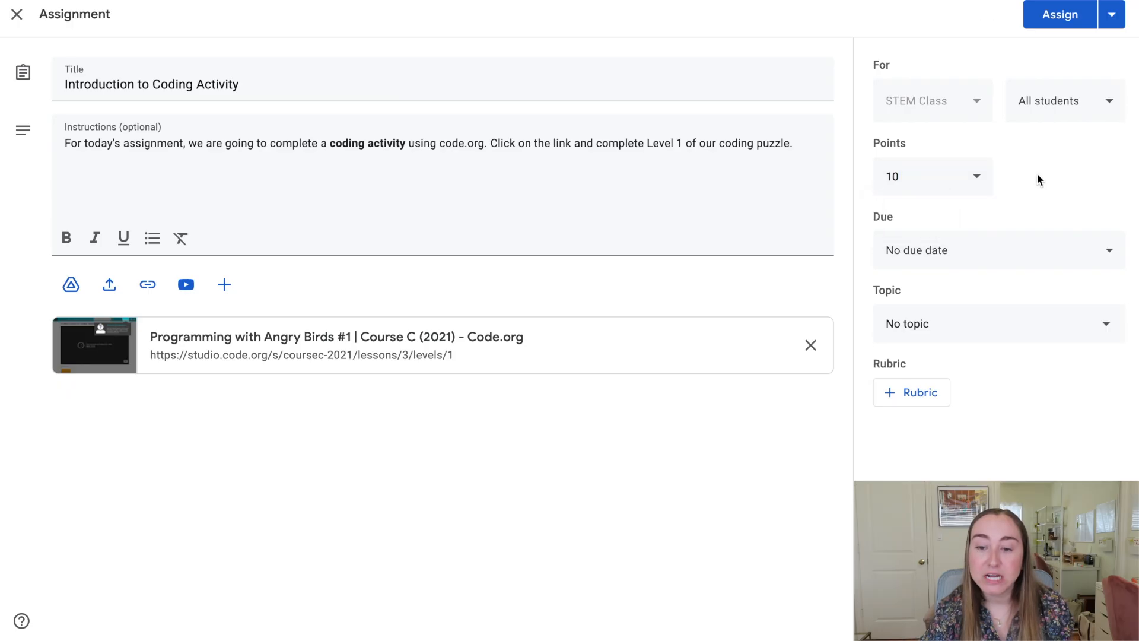
{"action": "left_click", "coordinate": [1031, 246]}
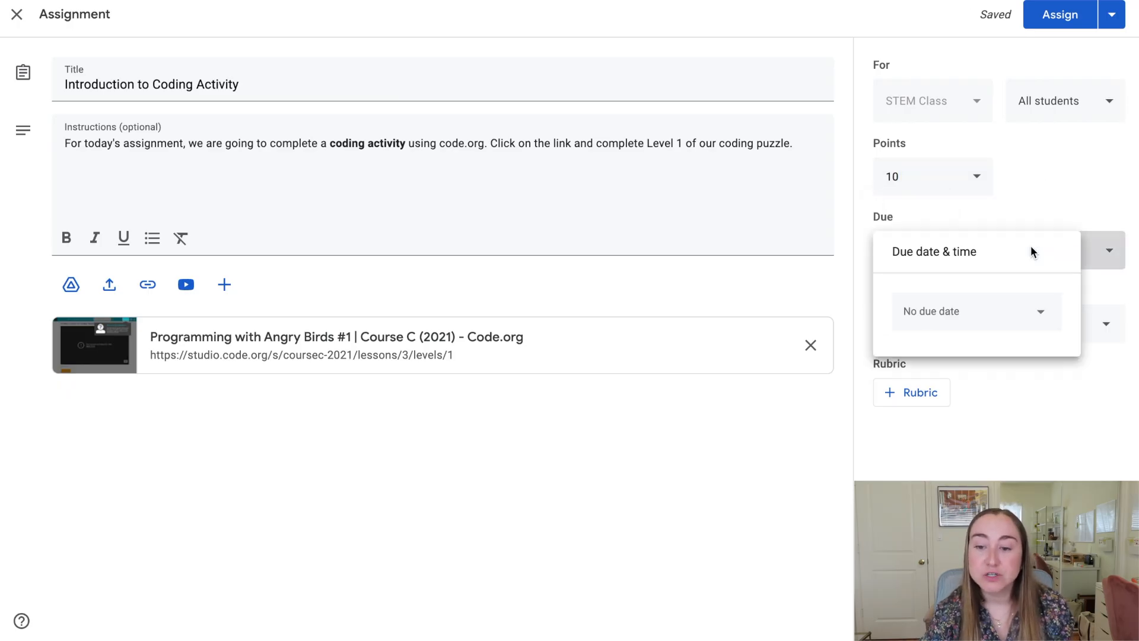
{"action": "left_click", "coordinate": [1027, 311]}
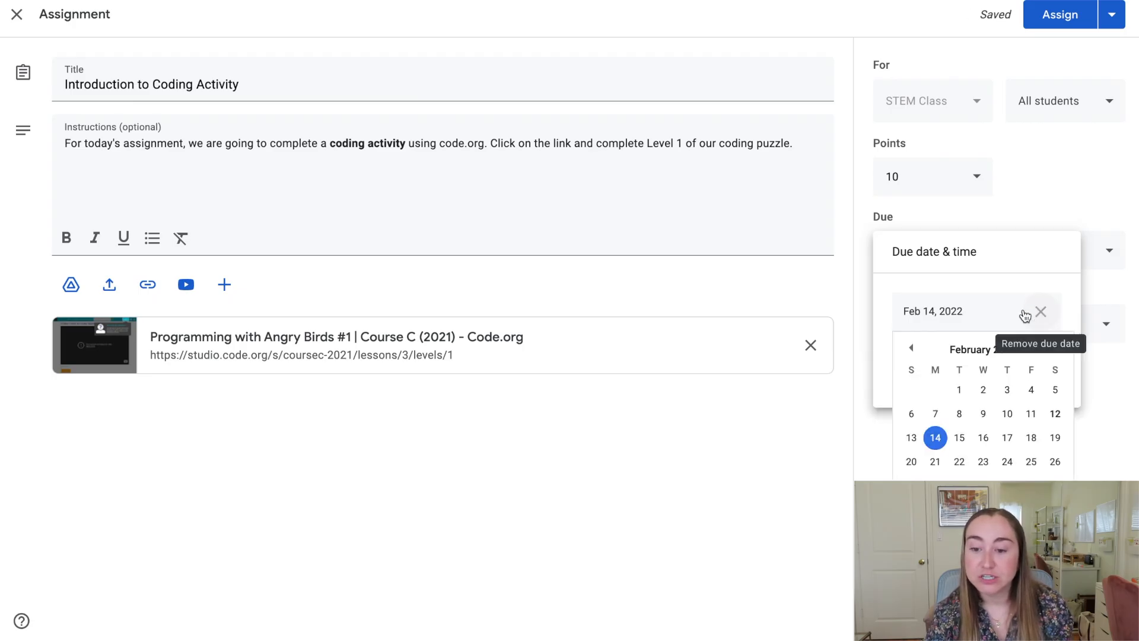
{"action": "left_click", "coordinate": [936, 439]}
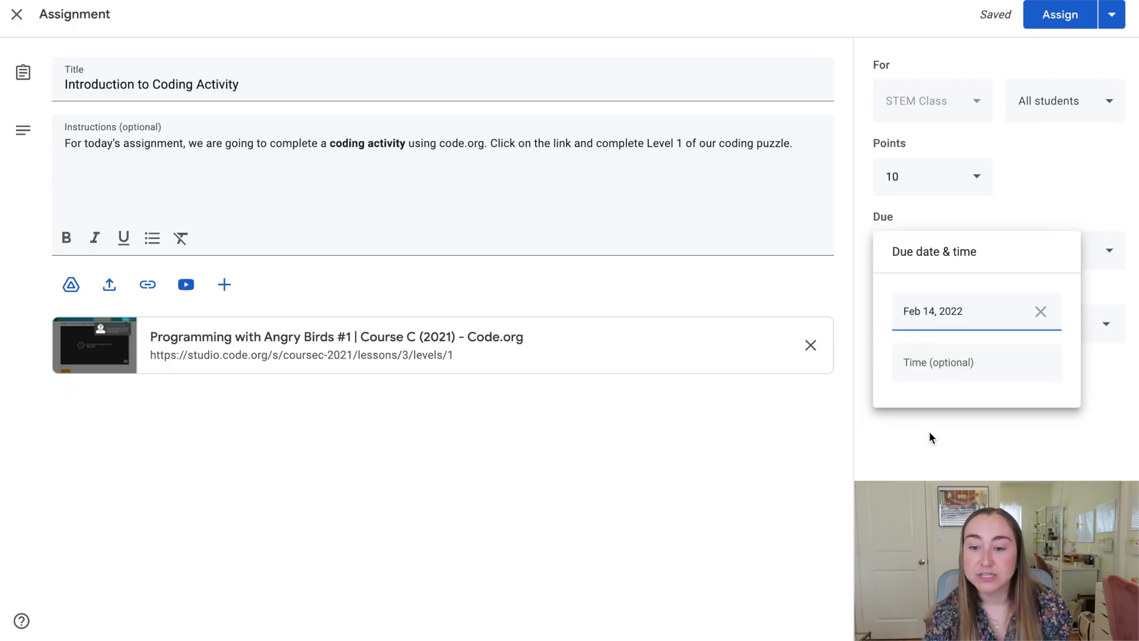
{"action": "left_click", "coordinate": [928, 436]}
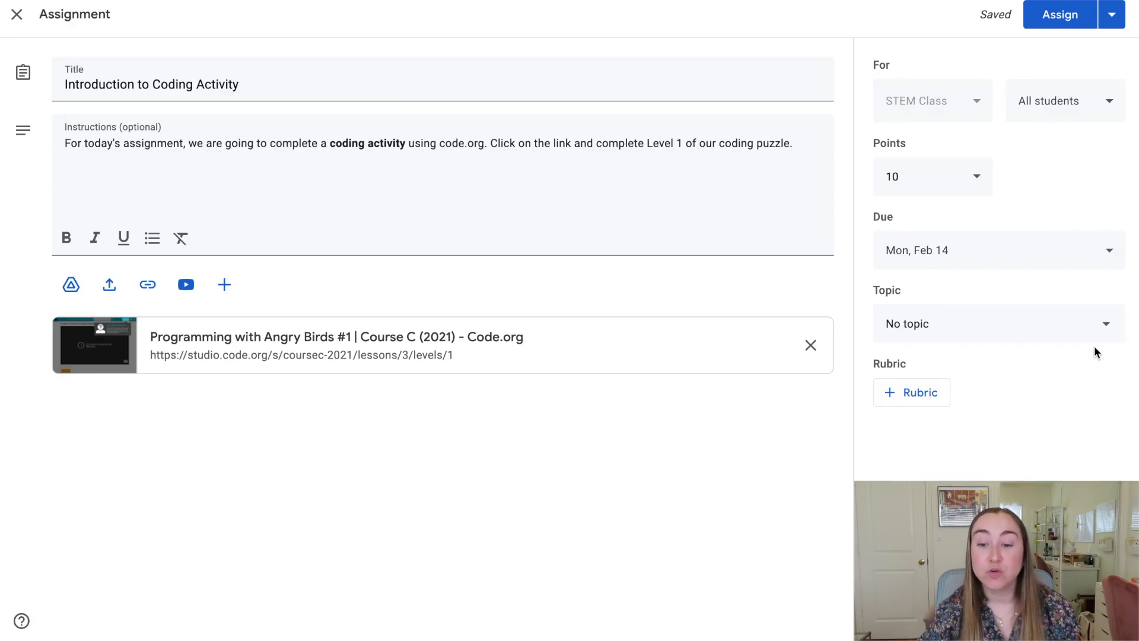
{"action": "left_click", "coordinate": [936, 394]}
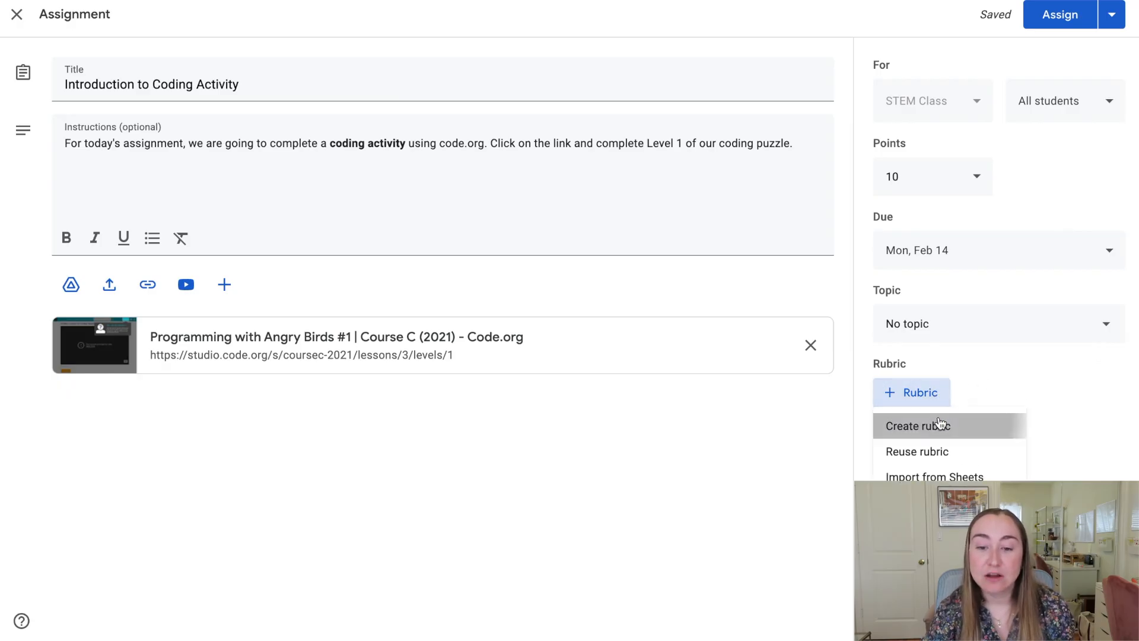
{"action": "left_click", "coordinate": [935, 425]}
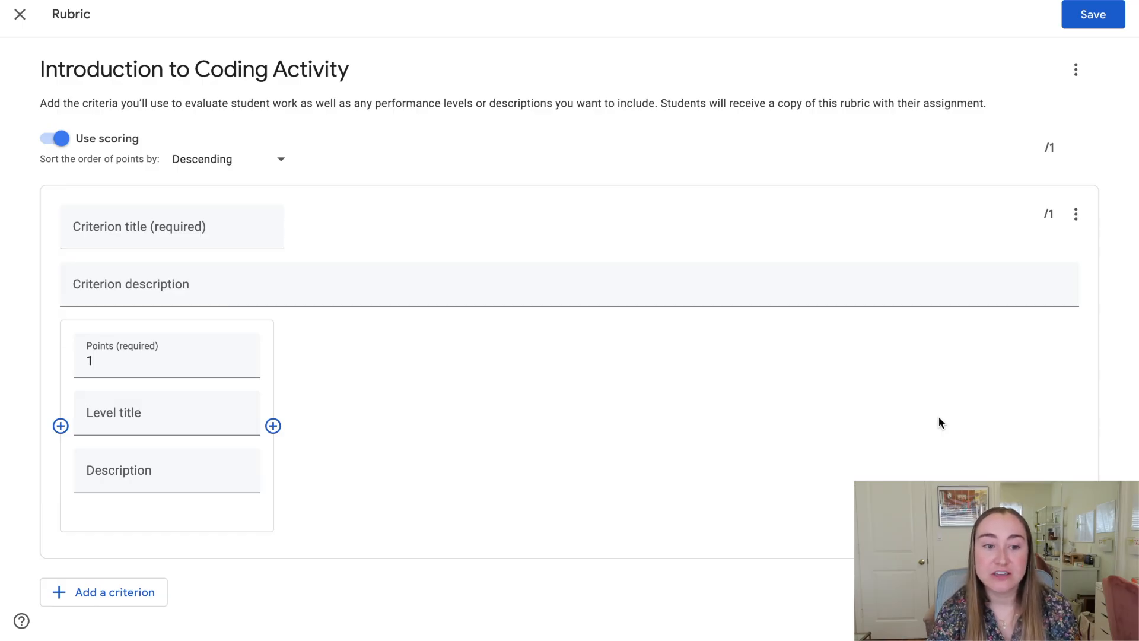
{"action": "left_click", "coordinate": [28, 22]}
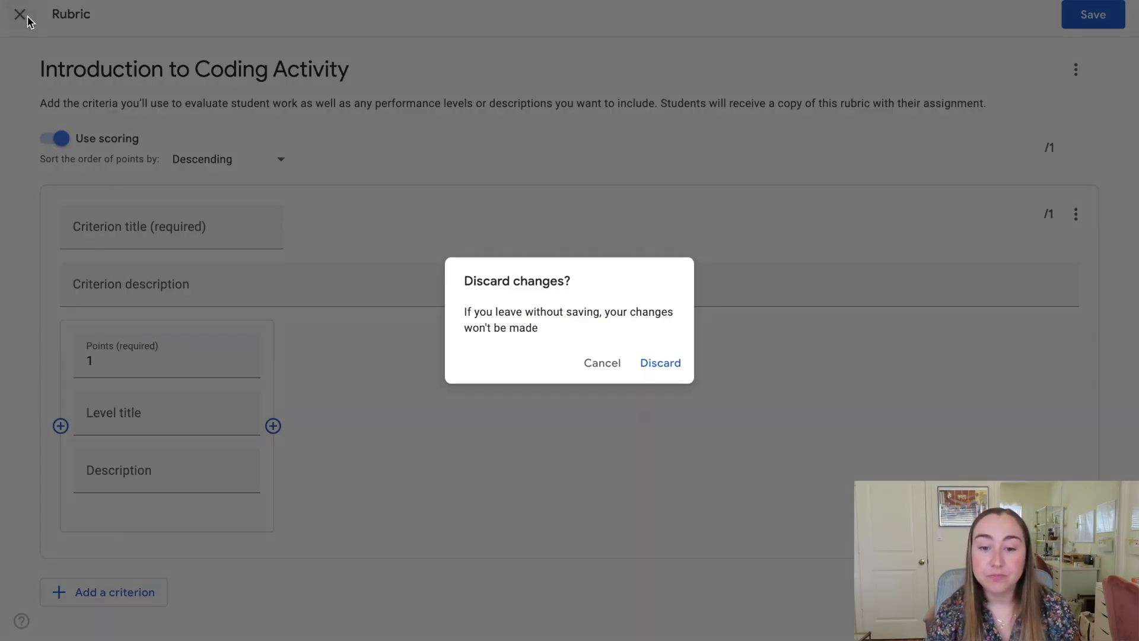
{"action": "left_click", "coordinate": [665, 368]}
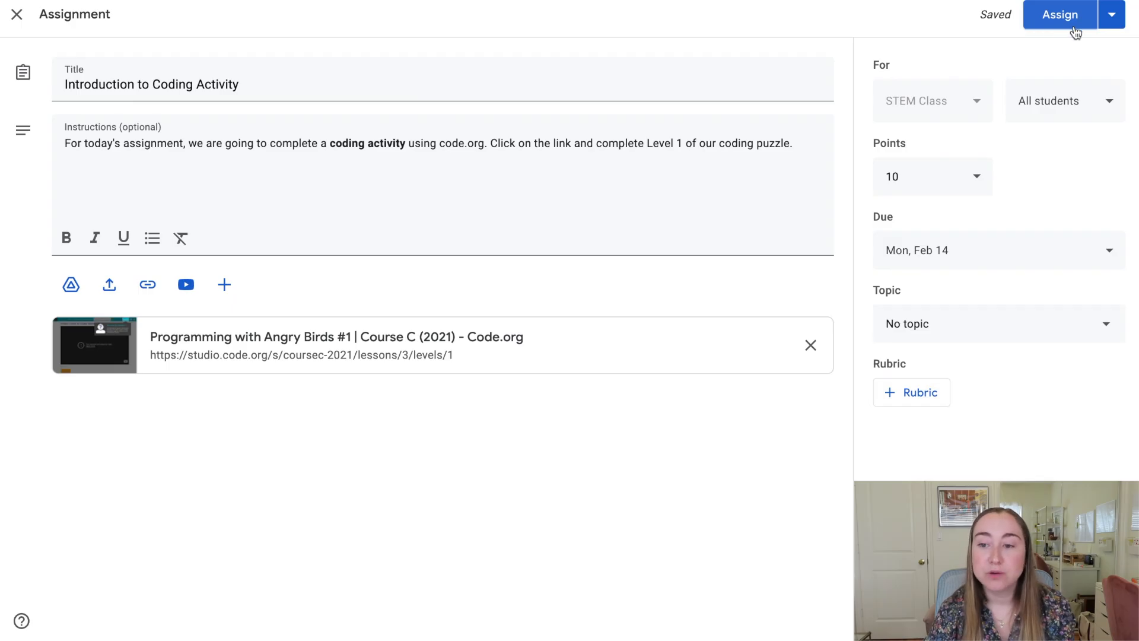
Post the Introduction to Coding Activity assignment to STEM Class using the Assign option.
{"action": "left_click", "coordinate": [1114, 19]}
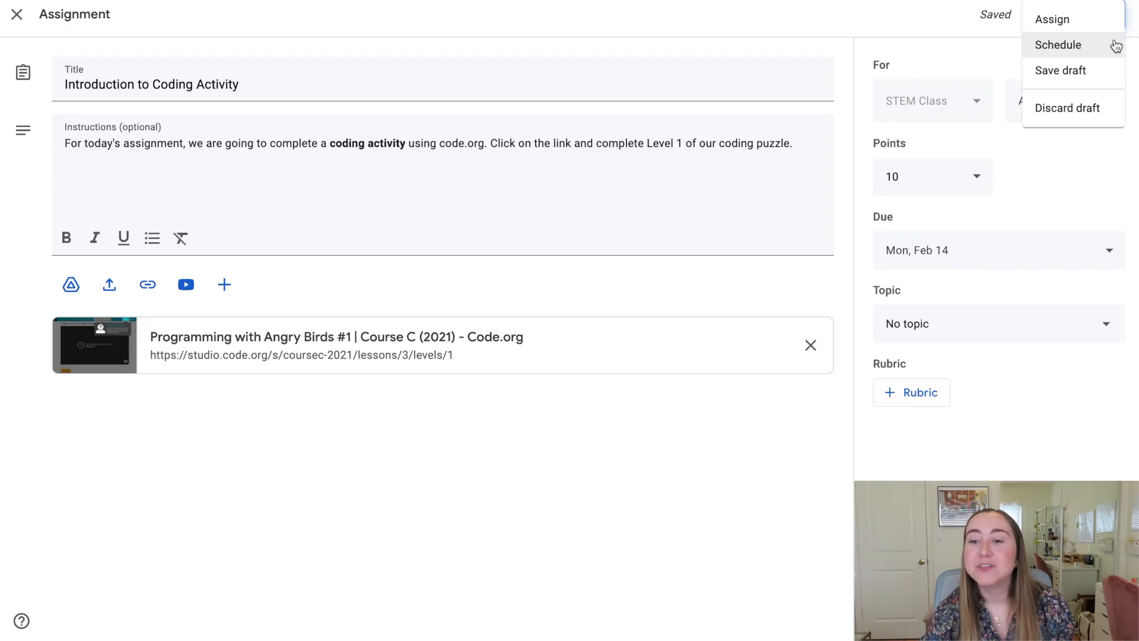
{"action": "left_click", "coordinate": [1094, 22]}
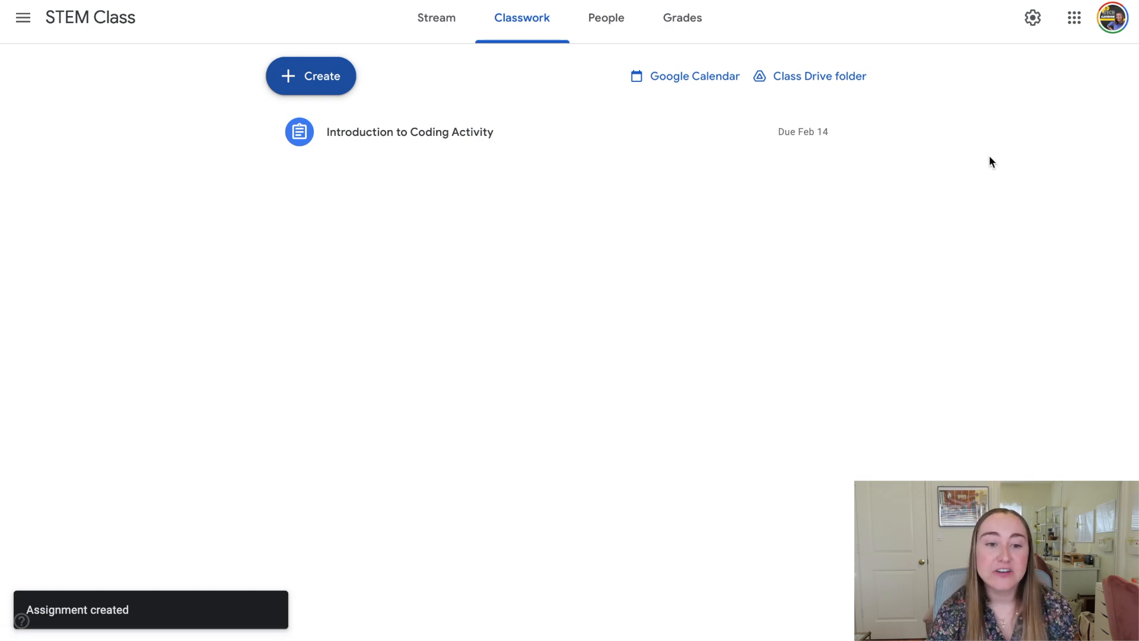
Create a new assignment titled 'Coding Reflection Prompt'.
{"action": "left_click", "coordinate": [315, 69]}
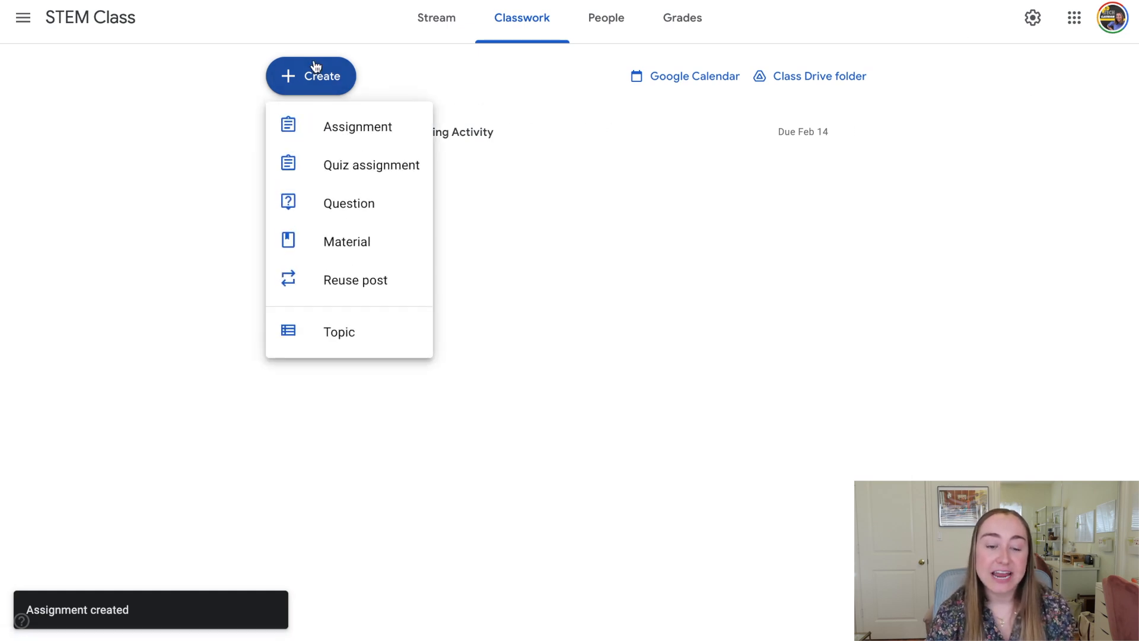
{"action": "left_click", "coordinate": [319, 130]}
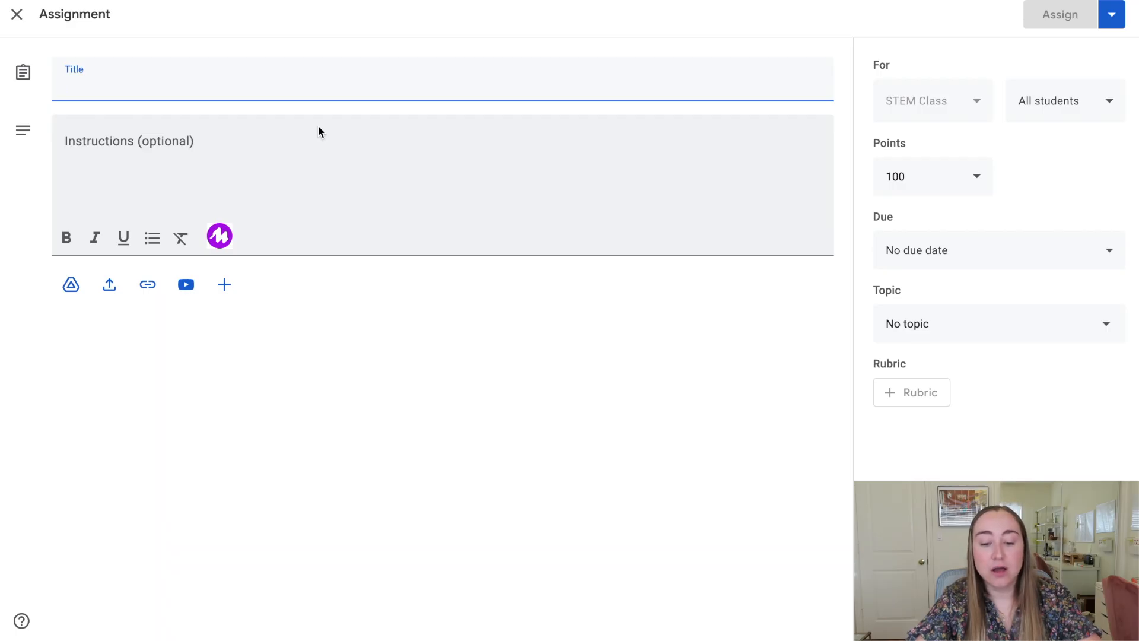
{"action": "type", "text": "Codin"}
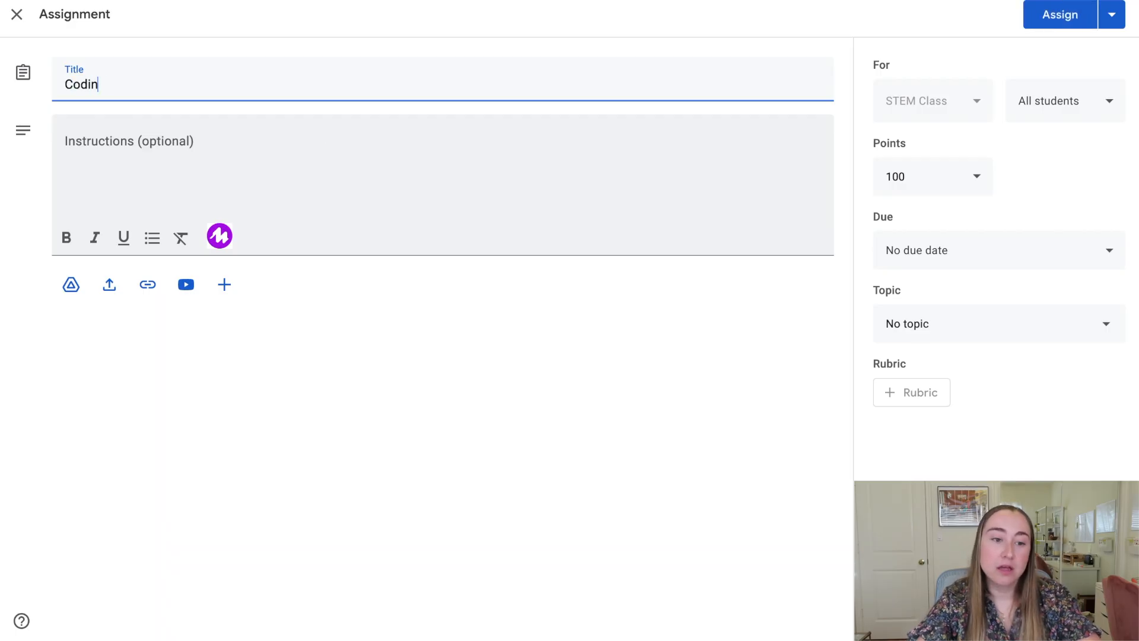
{"action": "type", "text": "g Reflection Prompt"}
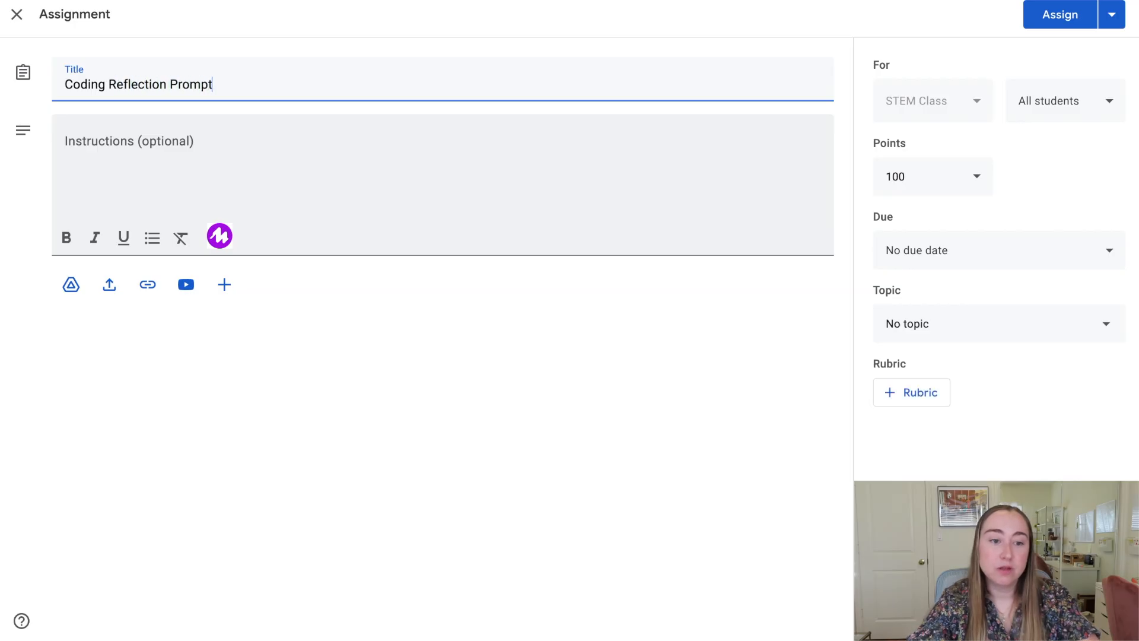
Write instructions asking students to share a strength and stretch they have in coding right now.
{"action": "left_click", "coordinate": [157, 160]}
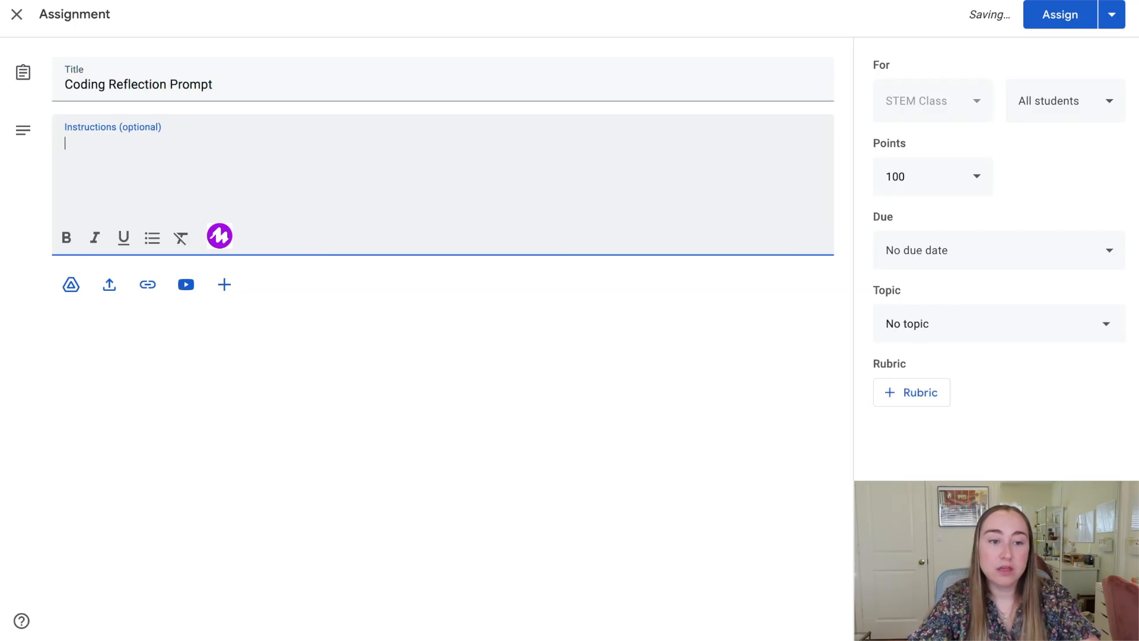
{"action": "type", "text": "On the Google Doc "}
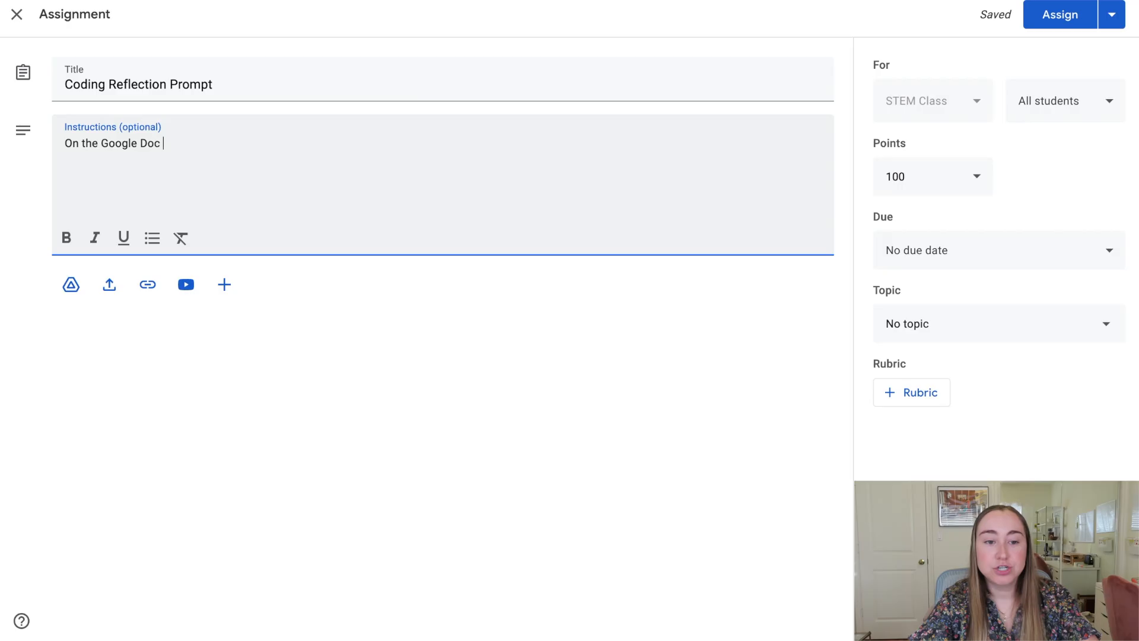
{"action": "type", "text": "attached, type"}
{"action": "key", "text": "BackSpace"}
{"action": "key", "text": "BackSpace"}
{"action": "key", "text": "BackSpace"}
{"action": "key", "text": "BackSpace"}
{"action": "key", "text": "BackSpace"}
{"action": "type", "text": "please share "}
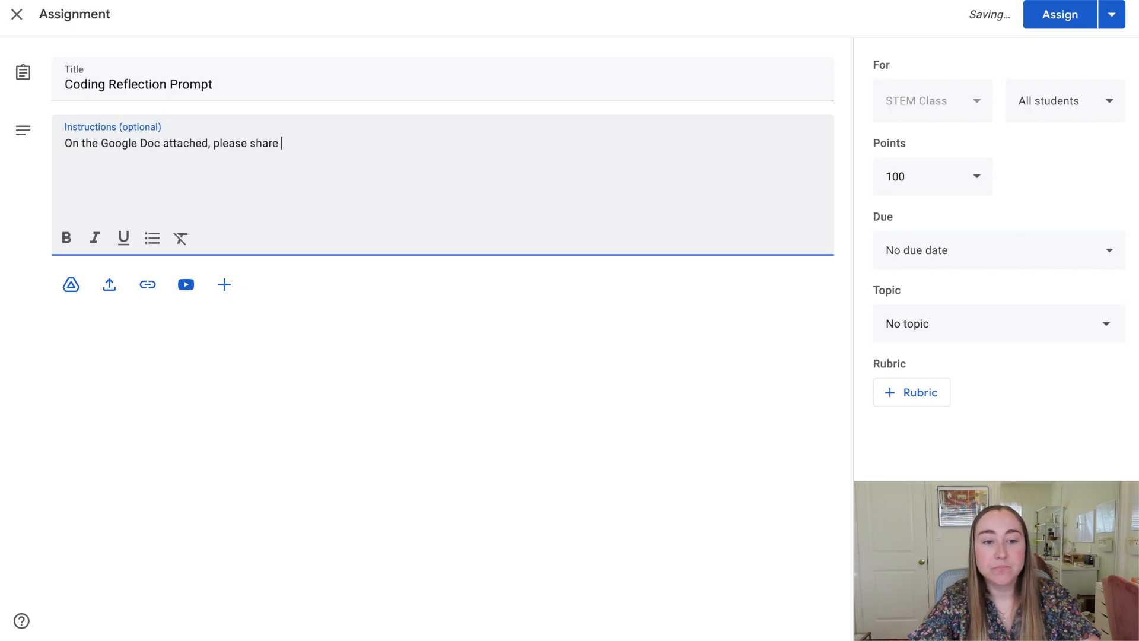
{"action": "type", "text": "you"}
{"action": "key", "text": "BackSpace"}
{"action": "key", "text": "BackSpace"}
{"action": "key", "text": "BackSpace"}
{"action": "type", "text": "a strength"}
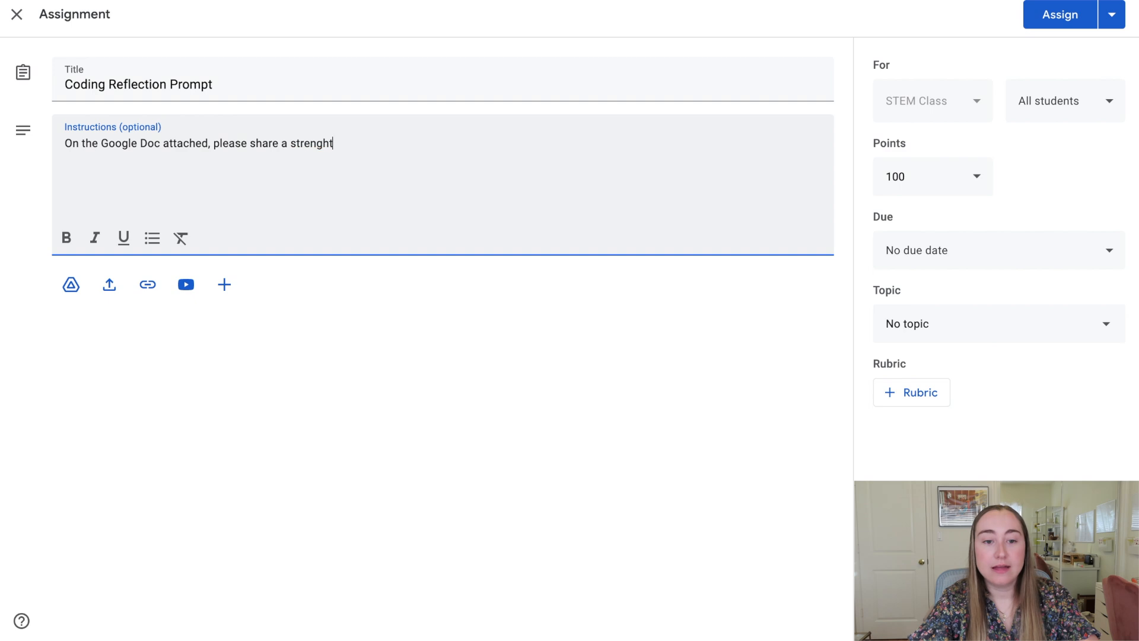
{"action": "type", "text": " and stretch y"}
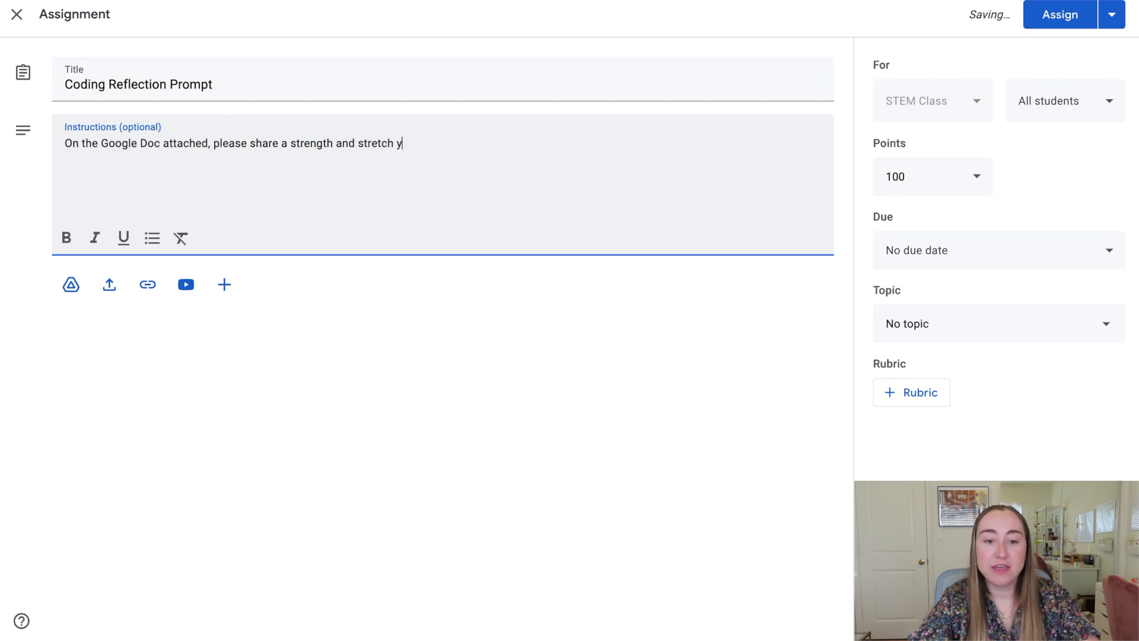
{"action": "type", "text": "ou have in coding irght"}
{"action": "key", "text": "BackSpace"}
{"action": "key", "text": "BackSpace"}
{"action": "key", "text": "BackSpace"}
{"action": "type", "text": "ig"}
{"action": "key", "text": "BackSpace"}
{"action": "key", "text": "BackSpace"}
{"action": "key", "text": "BackSpace"}
{"action": "key", "text": "BackSpace"}
{"action": "type", "text": "ri"}
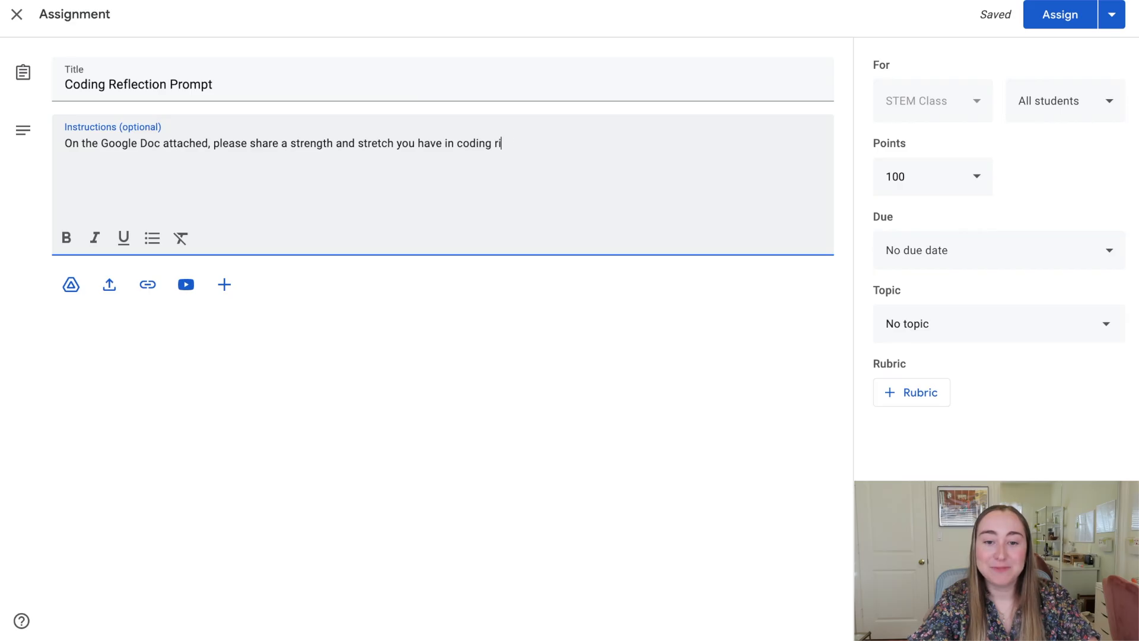
{"action": "type", "text": "ght now."}
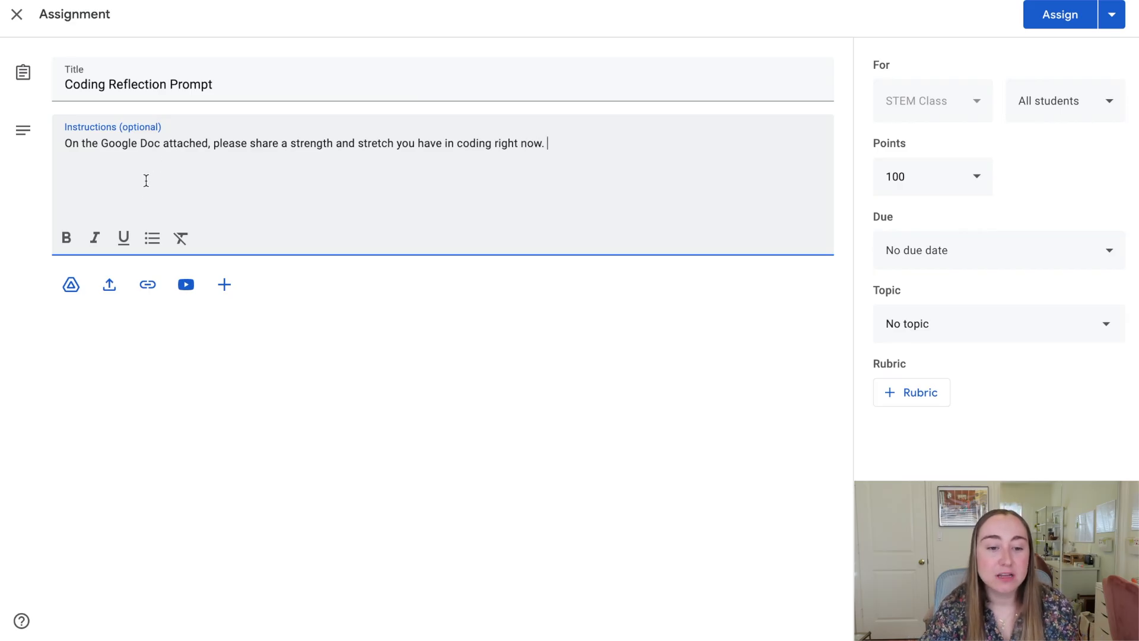
Create and attach a new Google Doc with bold 'Strength:' and 'Stretch' headings.
{"action": "left_click", "coordinate": [223, 285]}
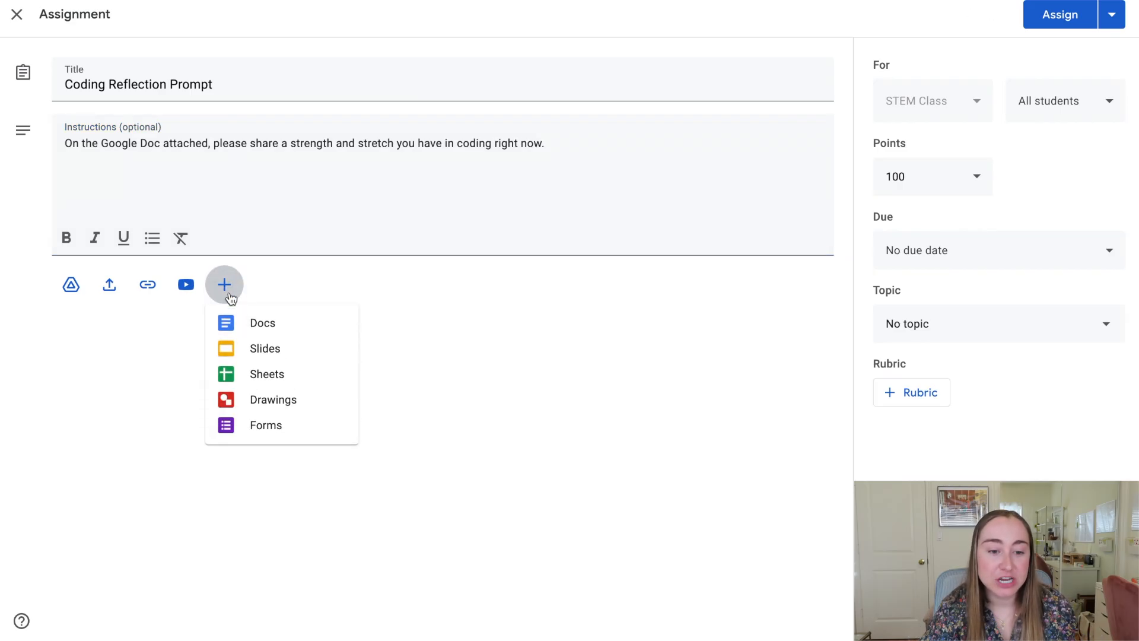
{"action": "left_click", "coordinate": [240, 325]}
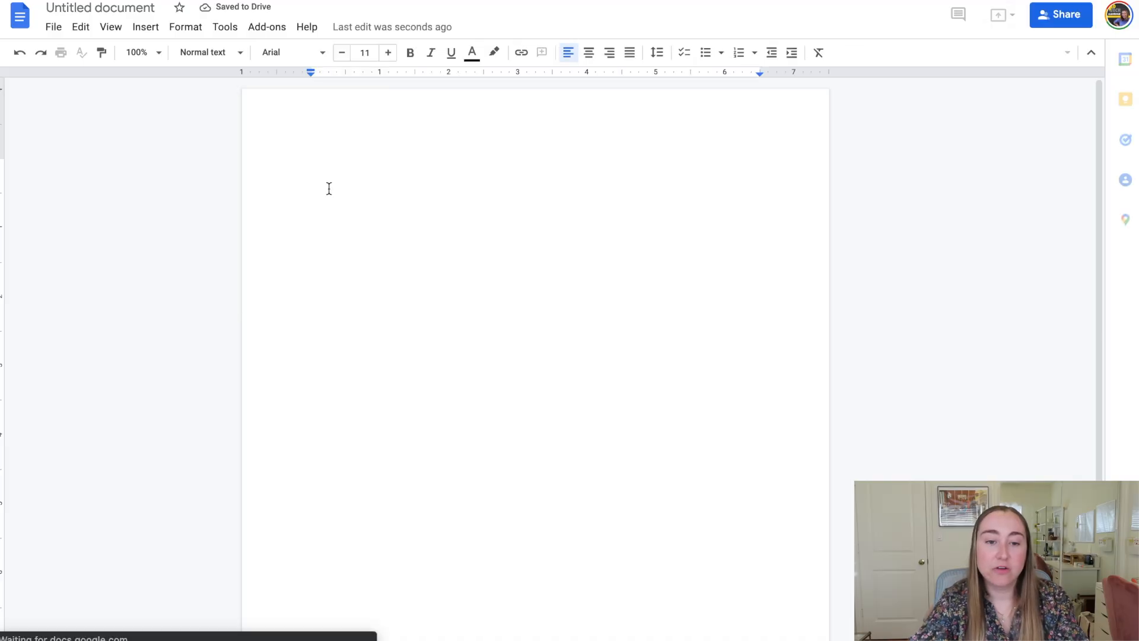
{"action": "key", "text": "ctrl+b"}
{"action": "type", "text": "Strength:"}
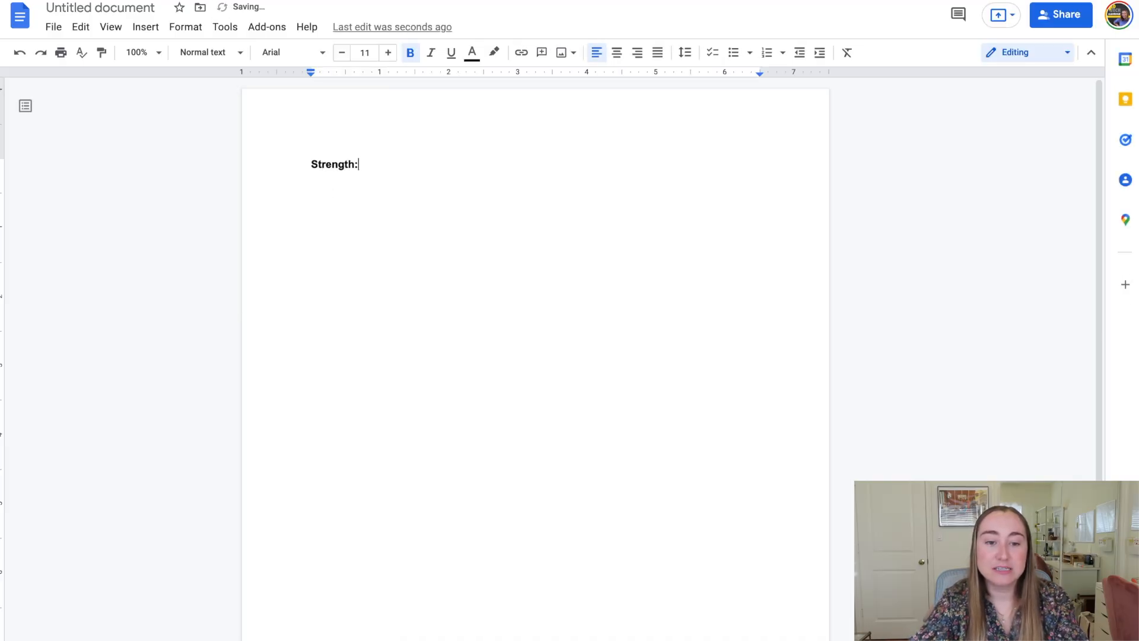
{"action": "key", "text": "Return"}
{"action": "key", "text": "Return"}
{"action": "type", "text": "Stretch:"}
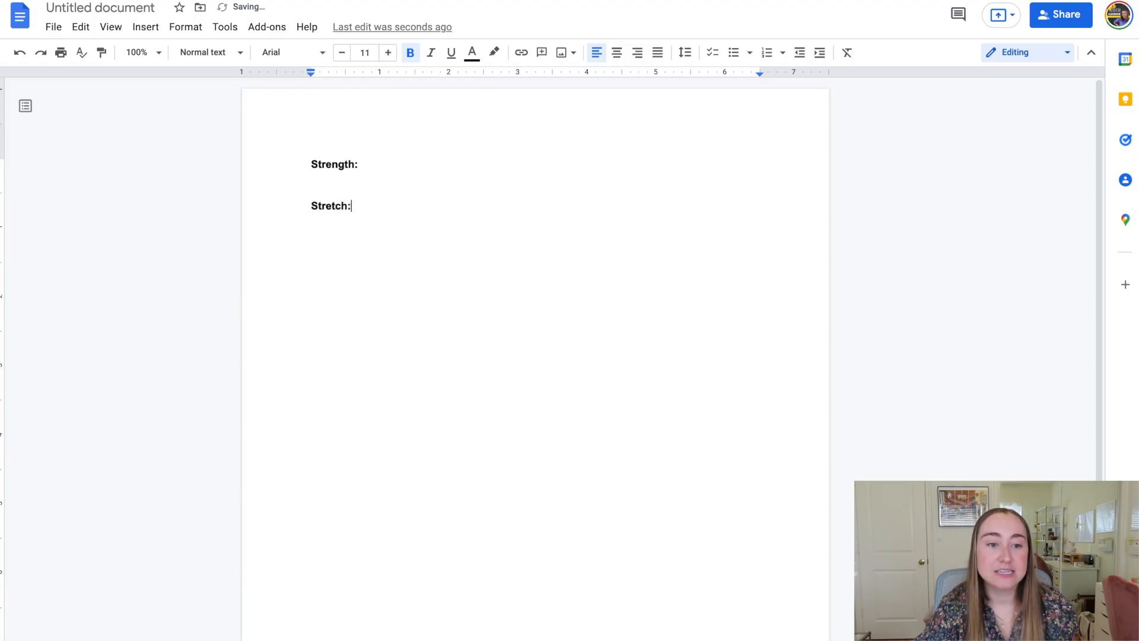
Name the new document 'Coding Reflection'.
{"action": "left_click", "coordinate": [144, 8]}
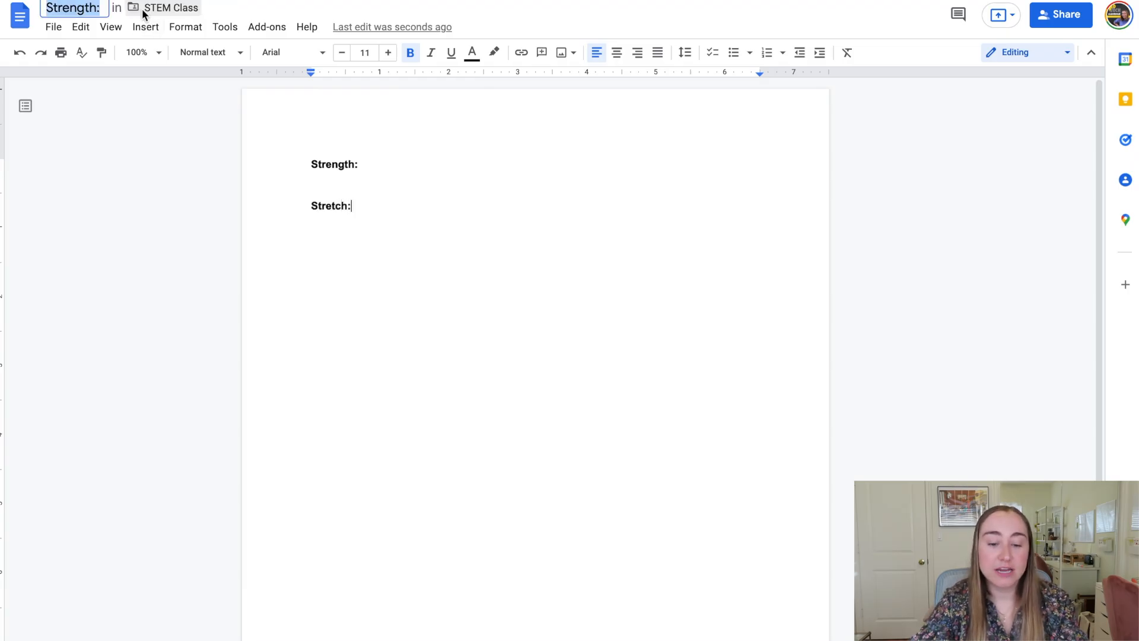
{"action": "type", "text": "Coding Refl"}
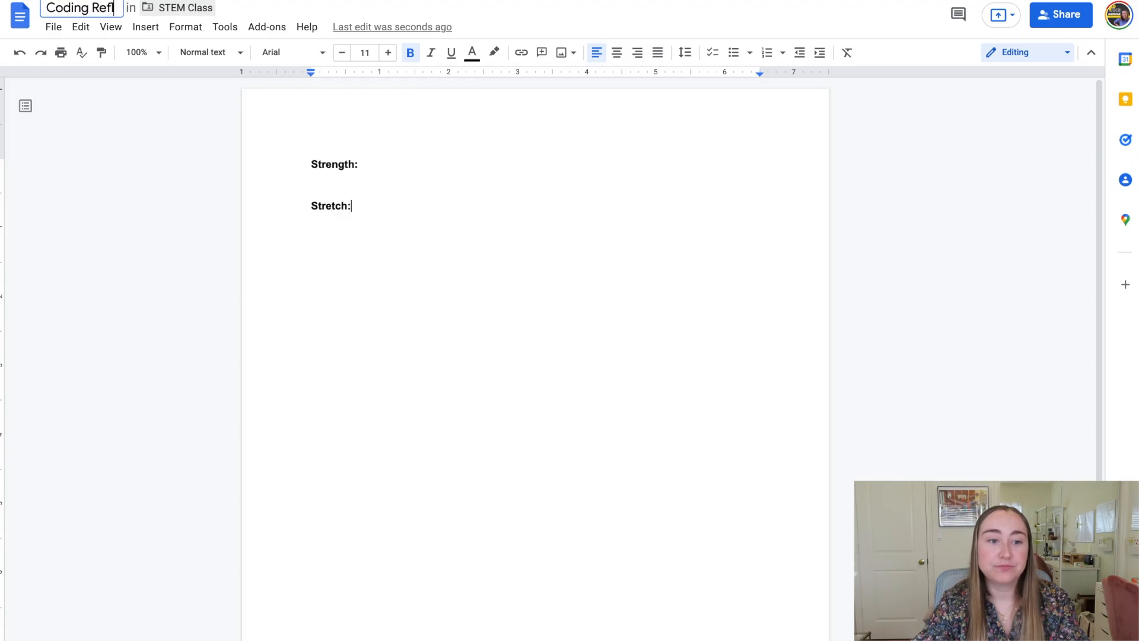
{"action": "type", "text": "ection"}
{"action": "key", "text": "super+w"}
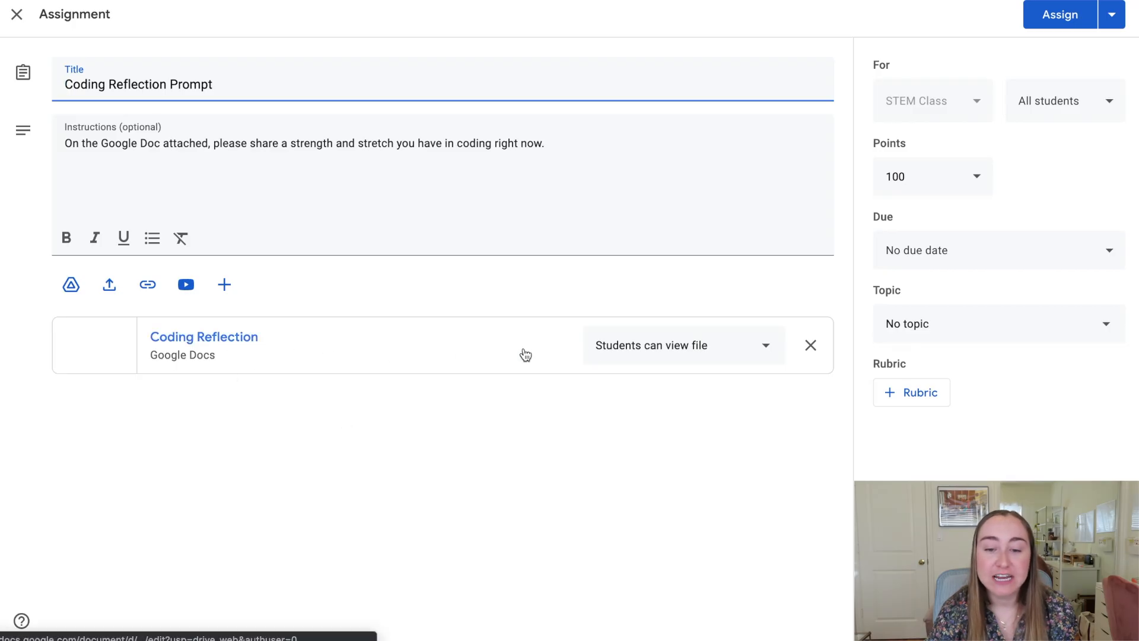
Switch the Coding Reflection attachment from view-only to 'Make a copy for each student'.
{"action": "left_click", "coordinate": [706, 363]}
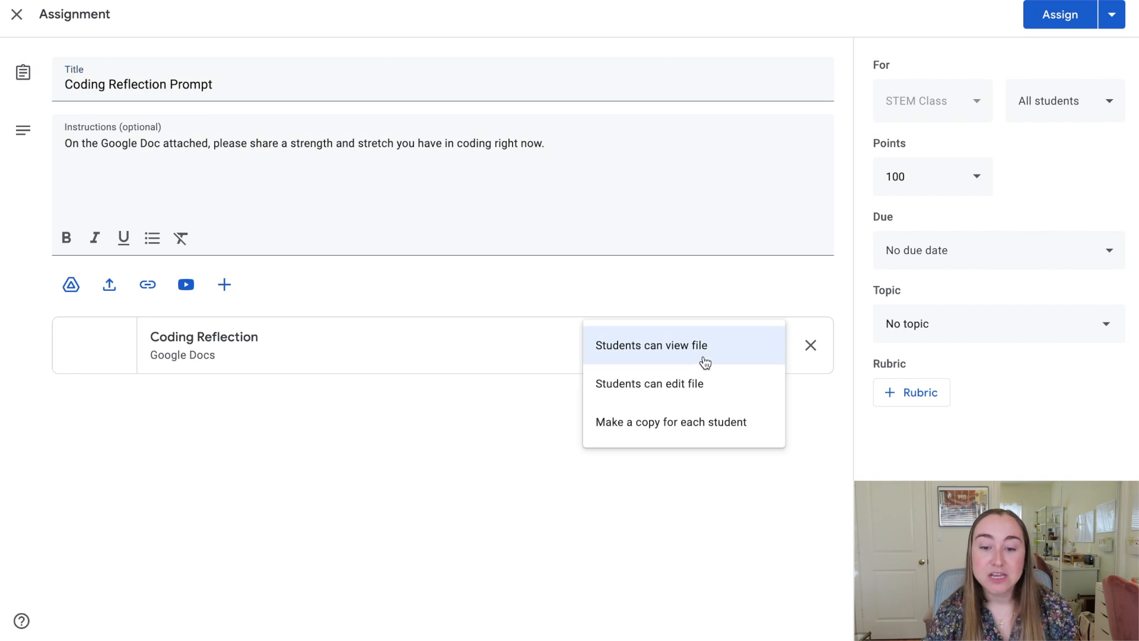
{"action": "left_click", "coordinate": [696, 424]}
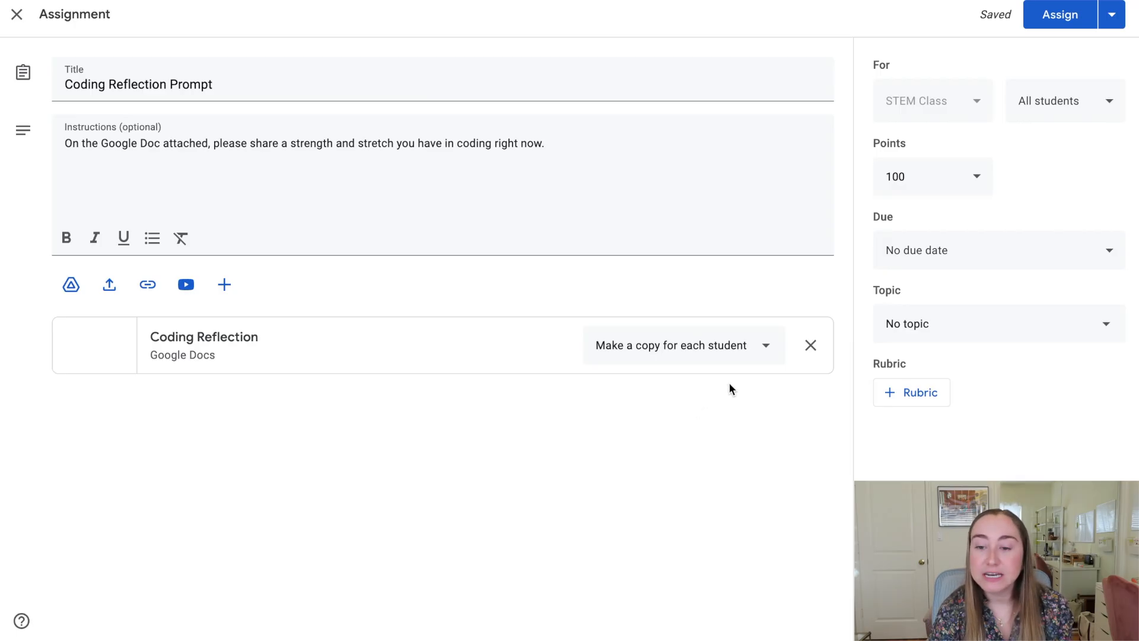
Make Coding Reflection Prompt ungraded, then assign it and confirm posting to students.
{"action": "left_click", "coordinate": [977, 178]}
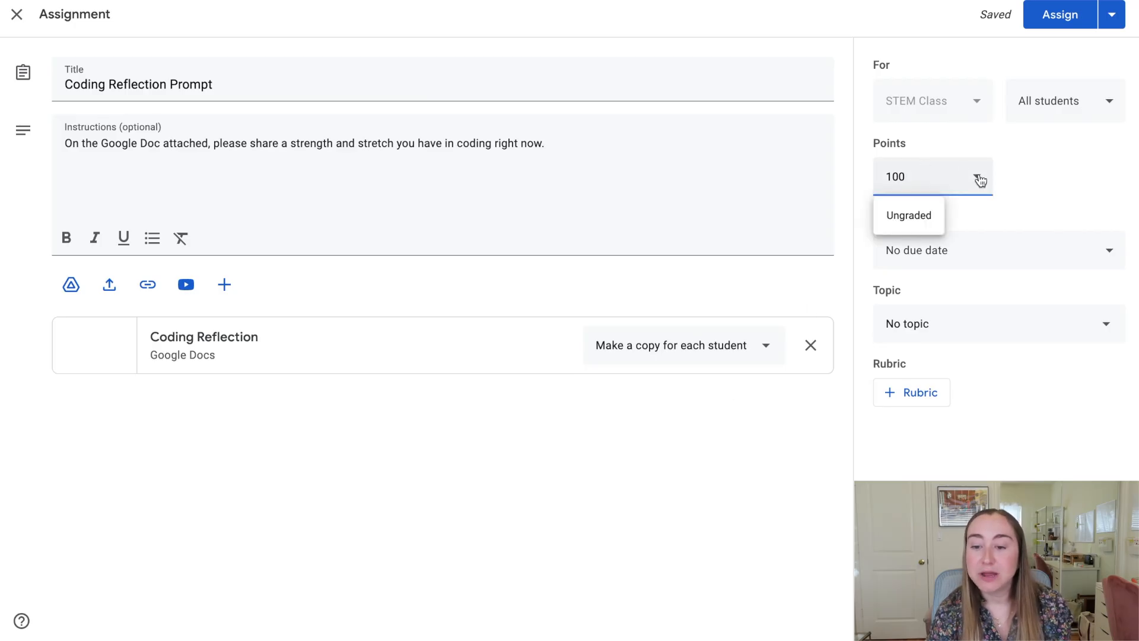
{"action": "left_click", "coordinate": [913, 222]}
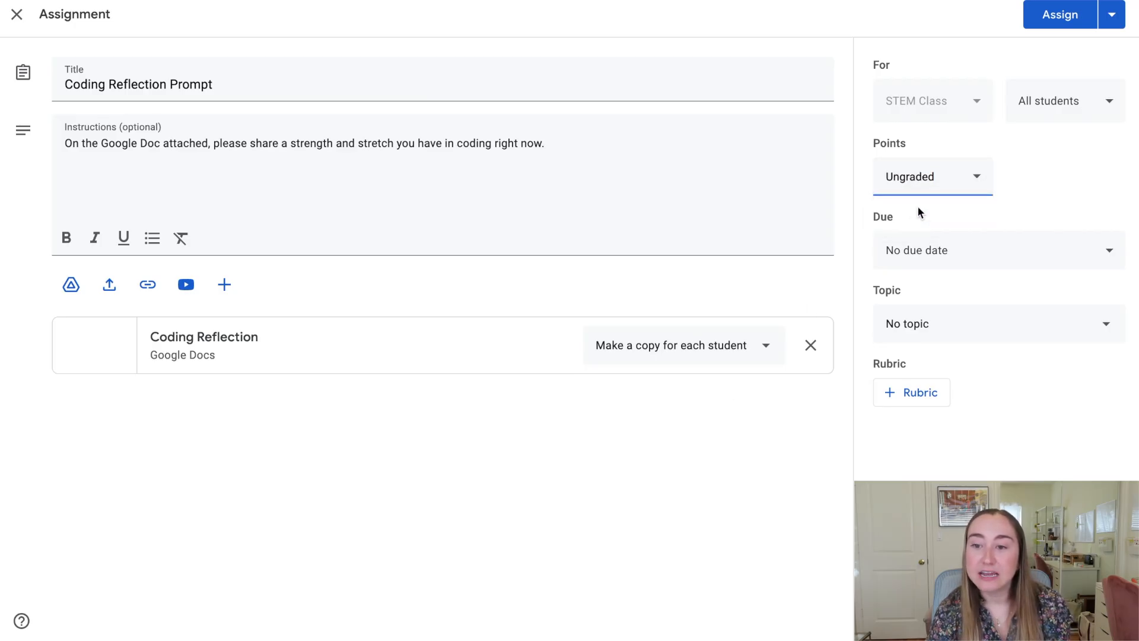
{"action": "left_click", "coordinate": [1036, 21]}
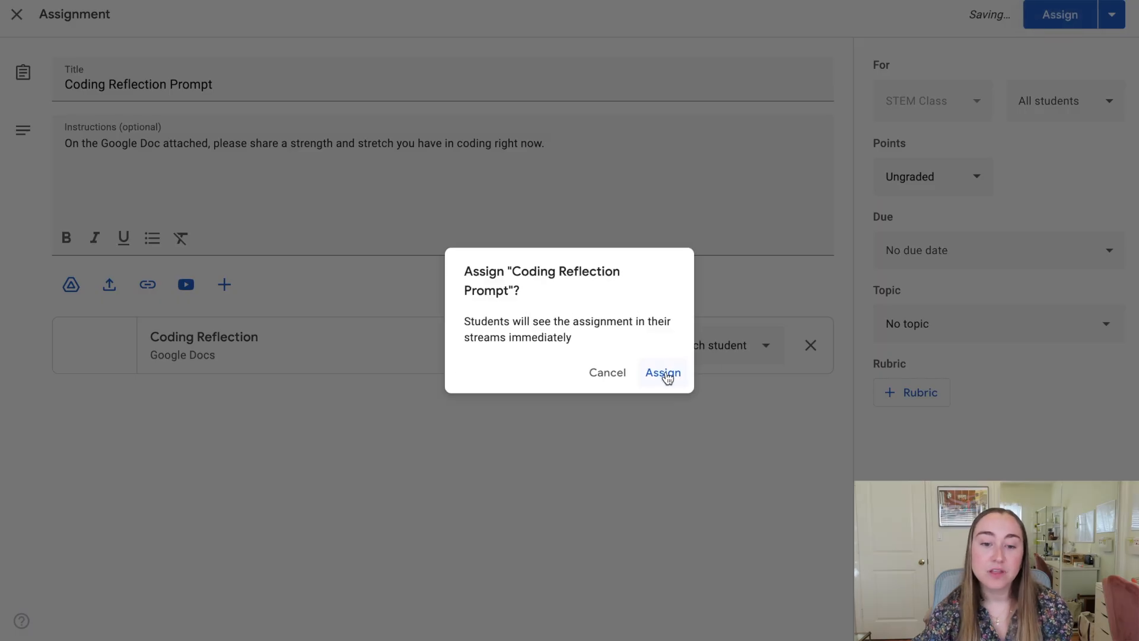
{"action": "left_click", "coordinate": [663, 373]}
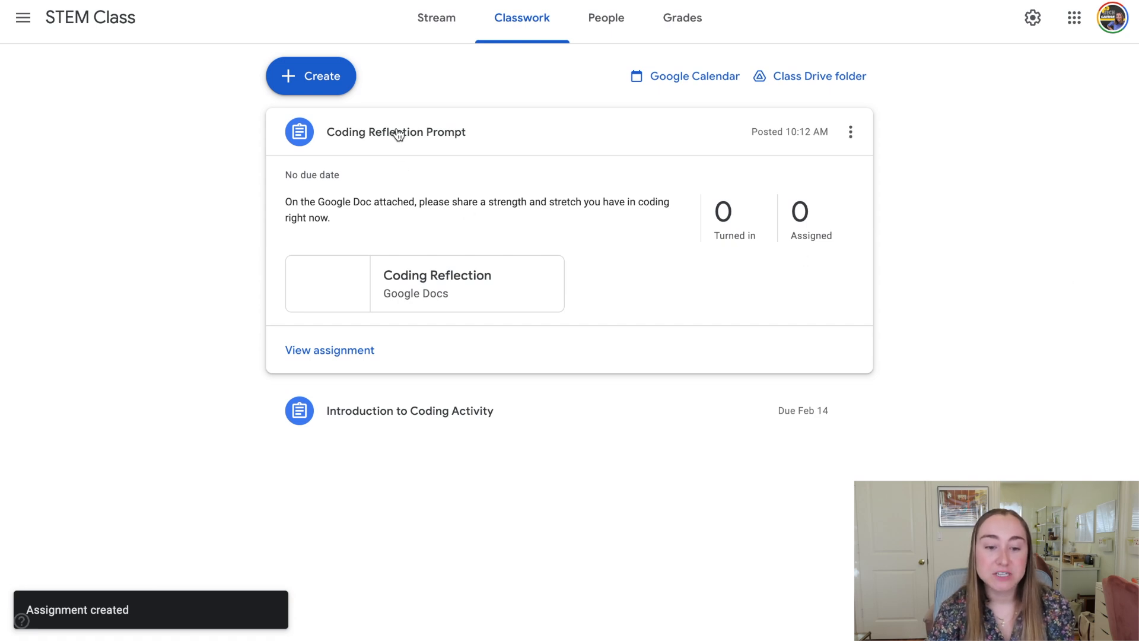
Expand the Introduction to Coding Activity row in the Classwork list.
{"action": "left_click", "coordinate": [380, 409]}
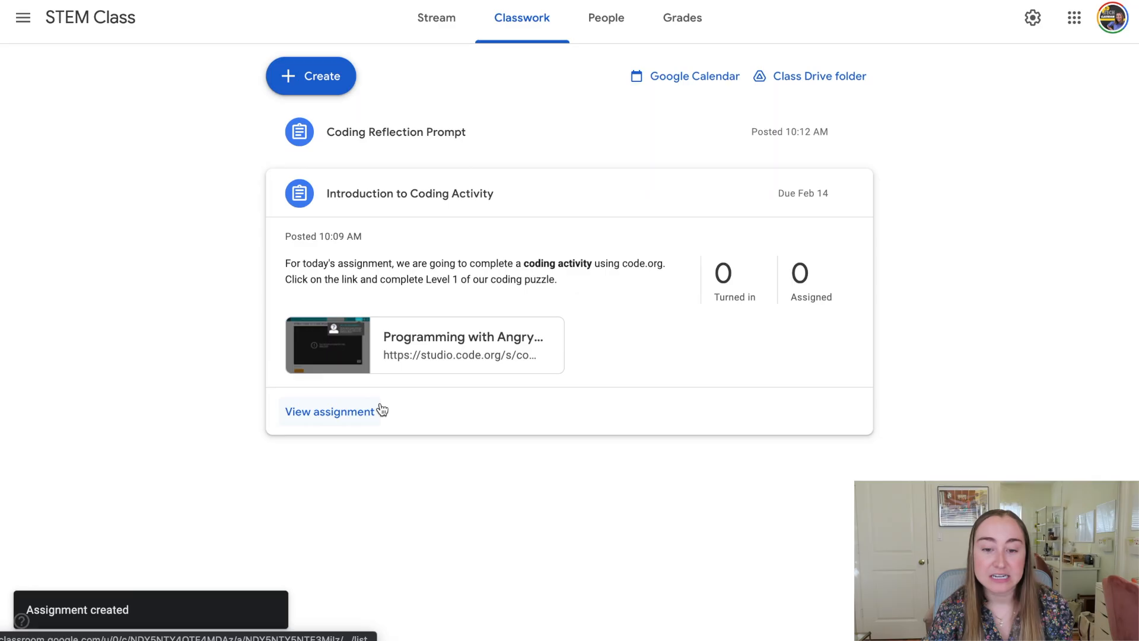
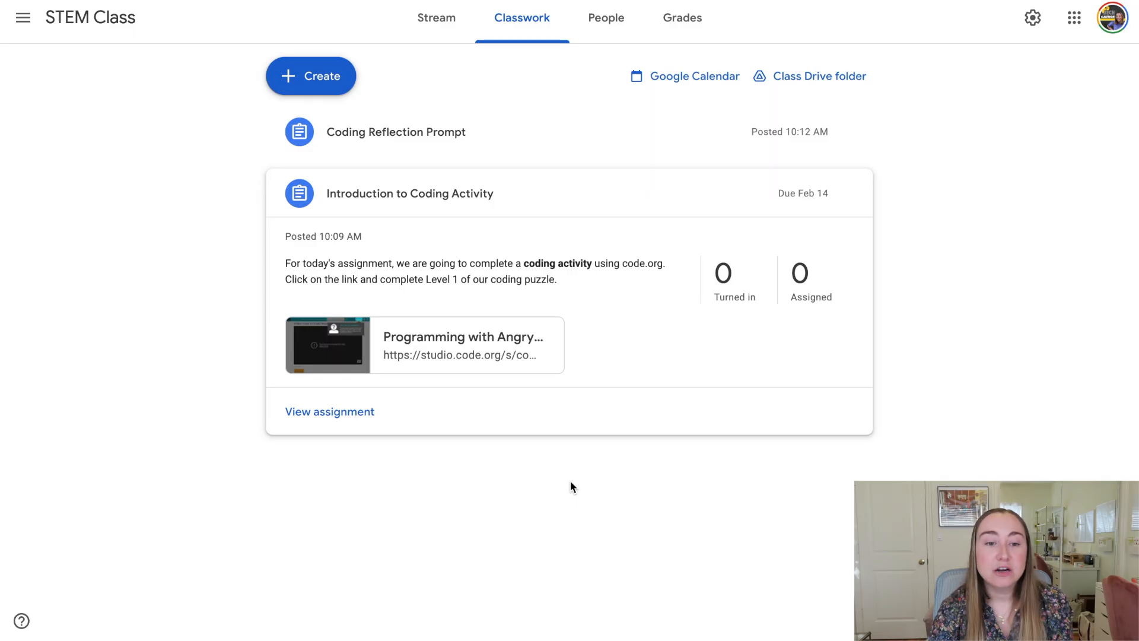
Create a new topic named 'Unit 1: Intro to Coding'.
{"action": "left_click", "coordinate": [347, 89]}
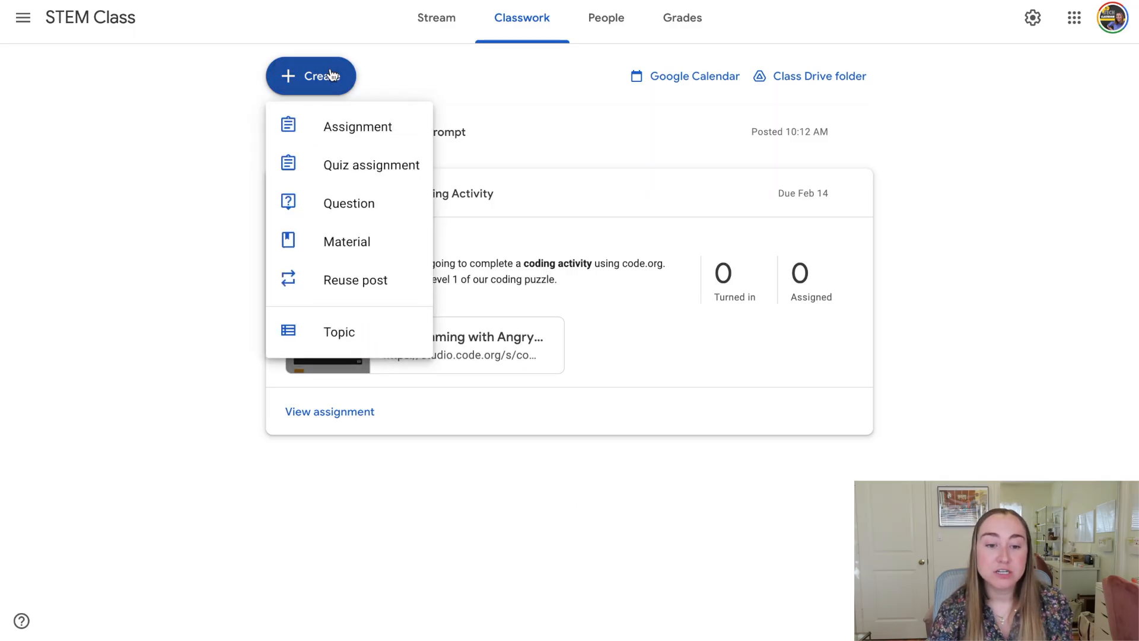
{"action": "left_click", "coordinate": [331, 323]}
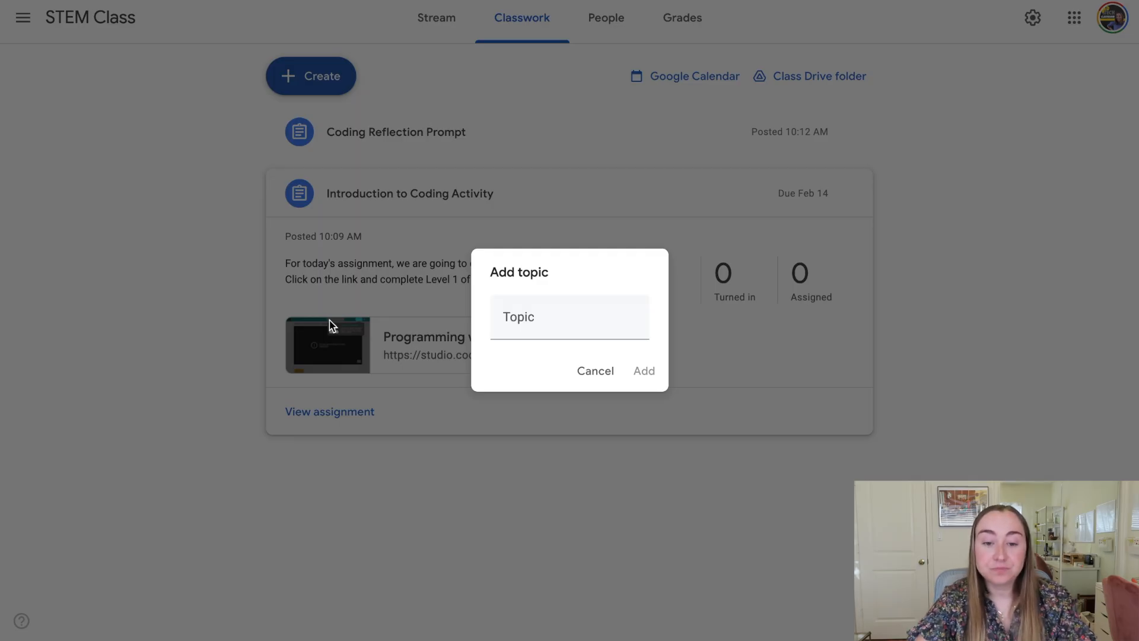
{"action": "left_click", "coordinate": [534, 315]}
{"action": "type", "text": "Unit 1: Intro to c"}
{"action": "key", "text": "BackSpace"}
{"action": "type", "text": "ng"}
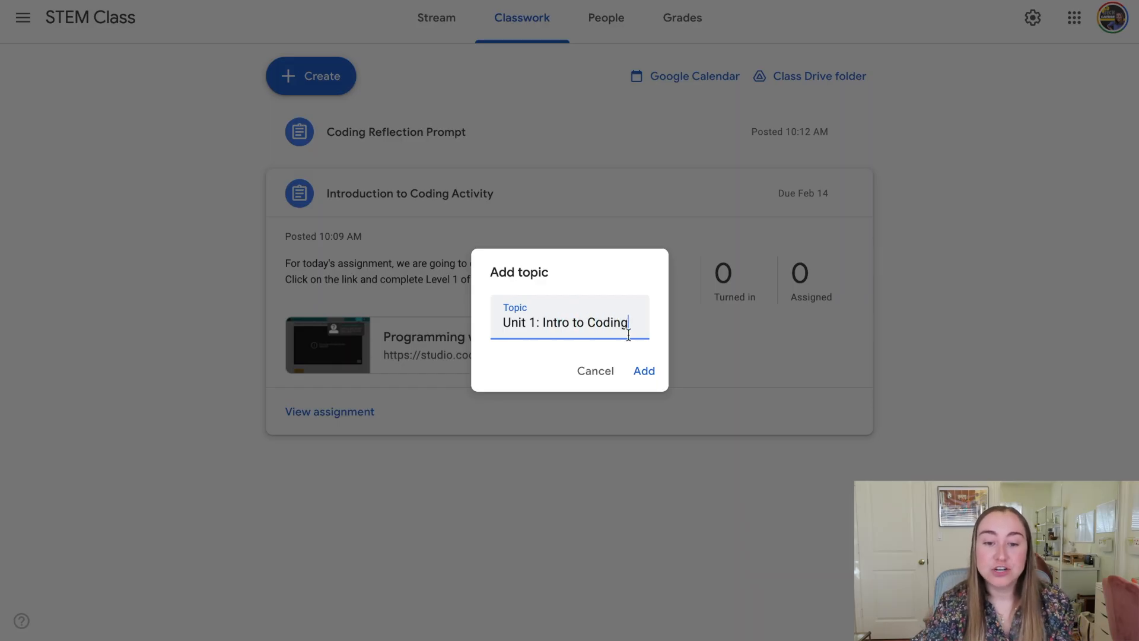
{"action": "left_click", "coordinate": [642, 372]}
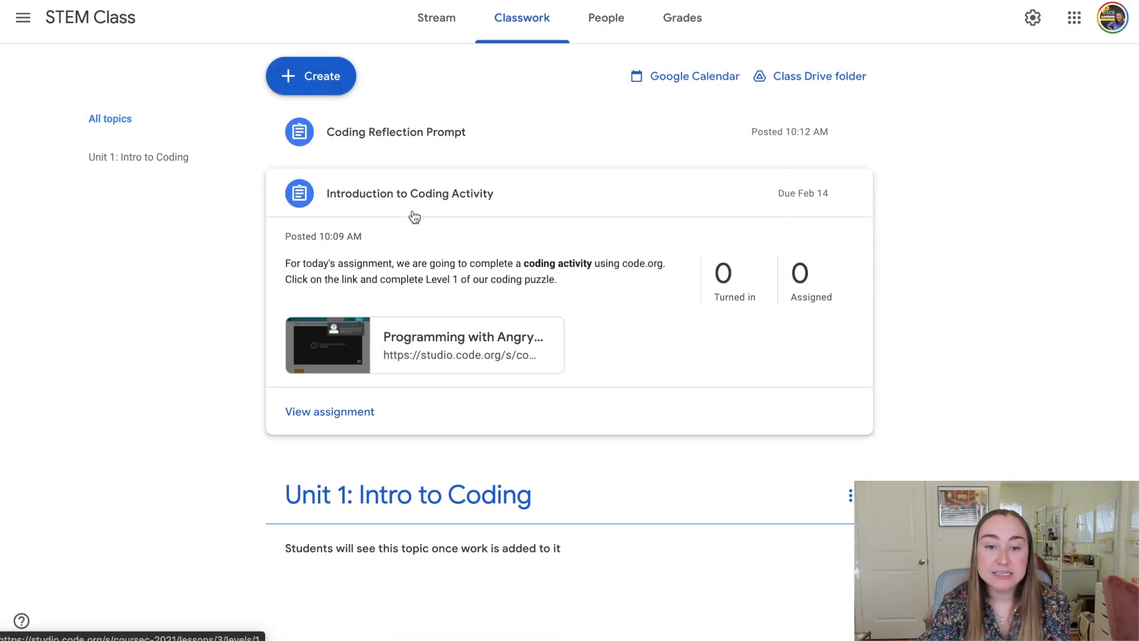
Move Introduction to Coding Activity and Coding Reflection Prompt under the Unit 1 topic.
{"action": "left_click_drag", "start_coordinate": [509, 193], "coordinate": [504, 277]}
{"action": "left_click", "coordinate": [503, 277]}
{"action": "left_click_drag", "start_coordinate": [387, 144], "coordinate": [394, 331]}
{"action": "left_click_drag", "start_coordinate": [349, 151], "coordinate": [417, 248]}
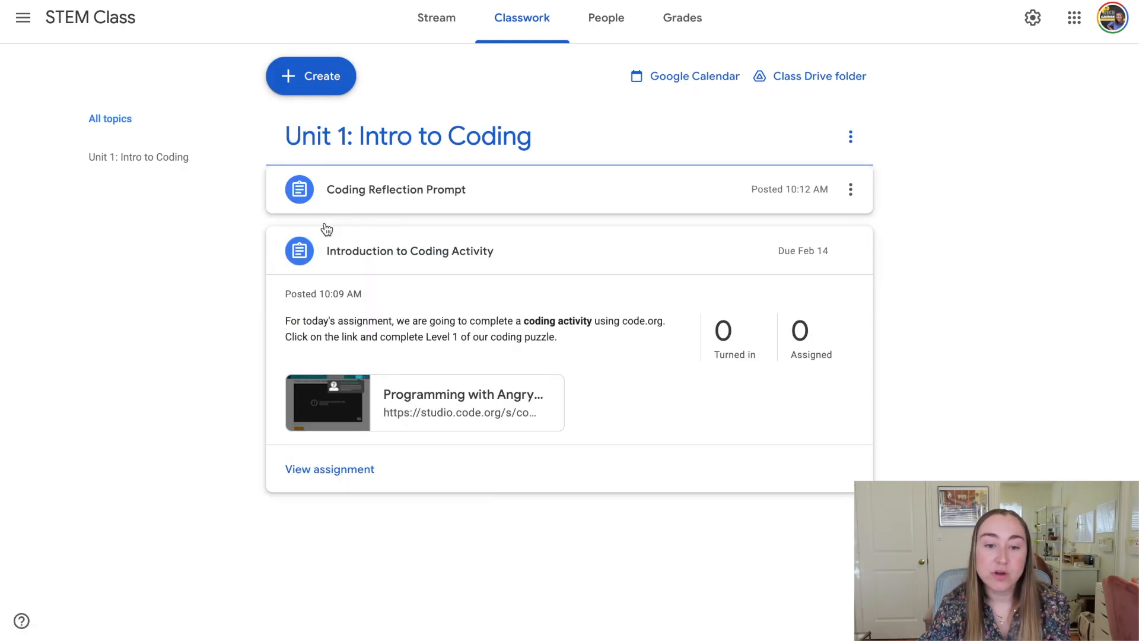
Create a topic named 'Unit 2: Maker Challenges' in Classwork.
{"action": "left_click", "coordinate": [319, 70]}
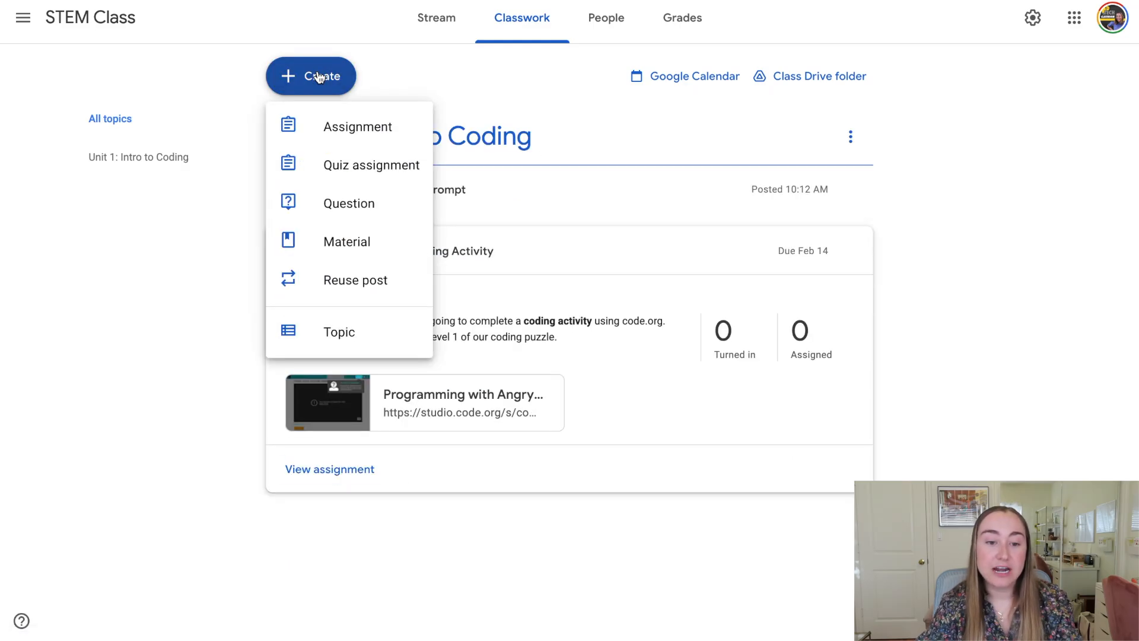
{"action": "left_click", "coordinate": [322, 333]}
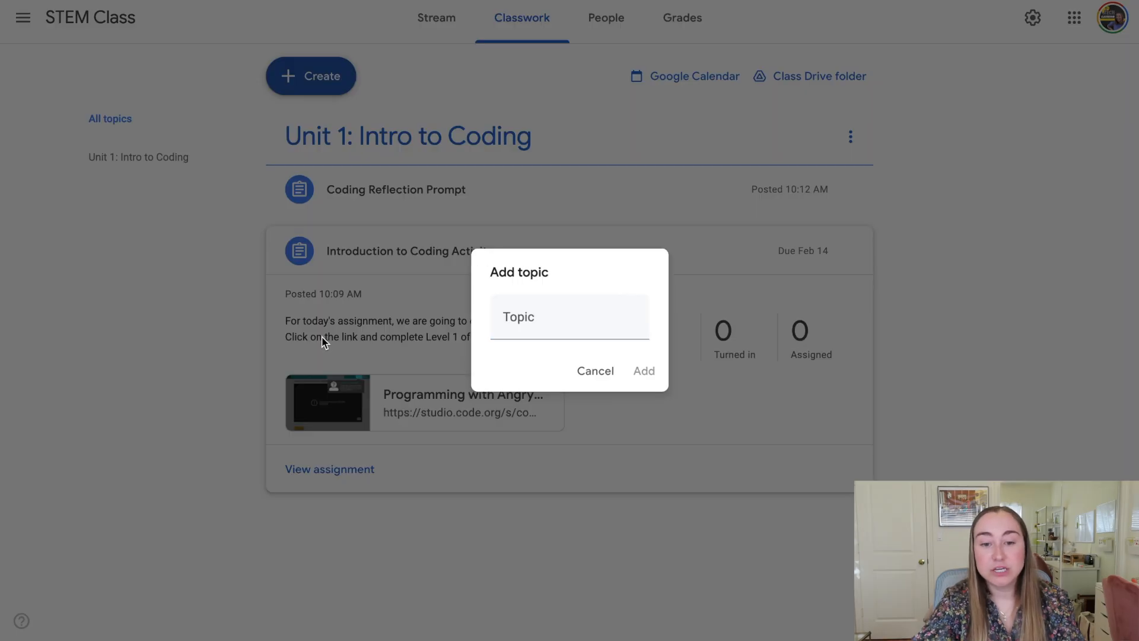
{"action": "left_click", "coordinate": [570, 316]}
{"action": "type", "text": "Unit 2: "}
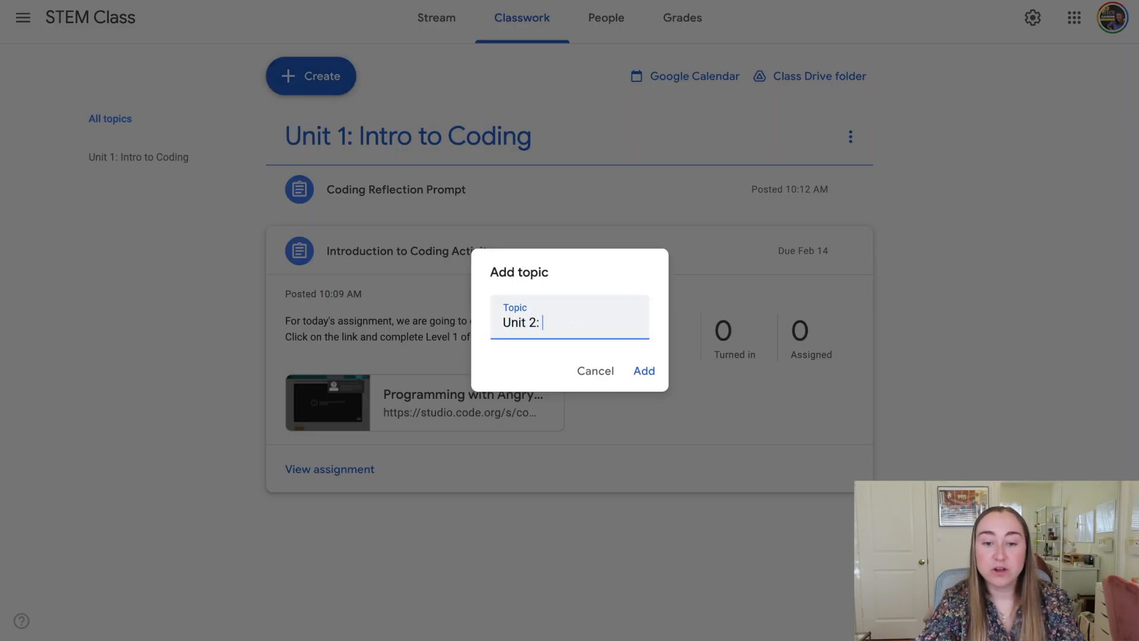
{"action": "type", "text": "Maker Challenges"}
{"action": "left_click", "coordinate": [648, 373]}
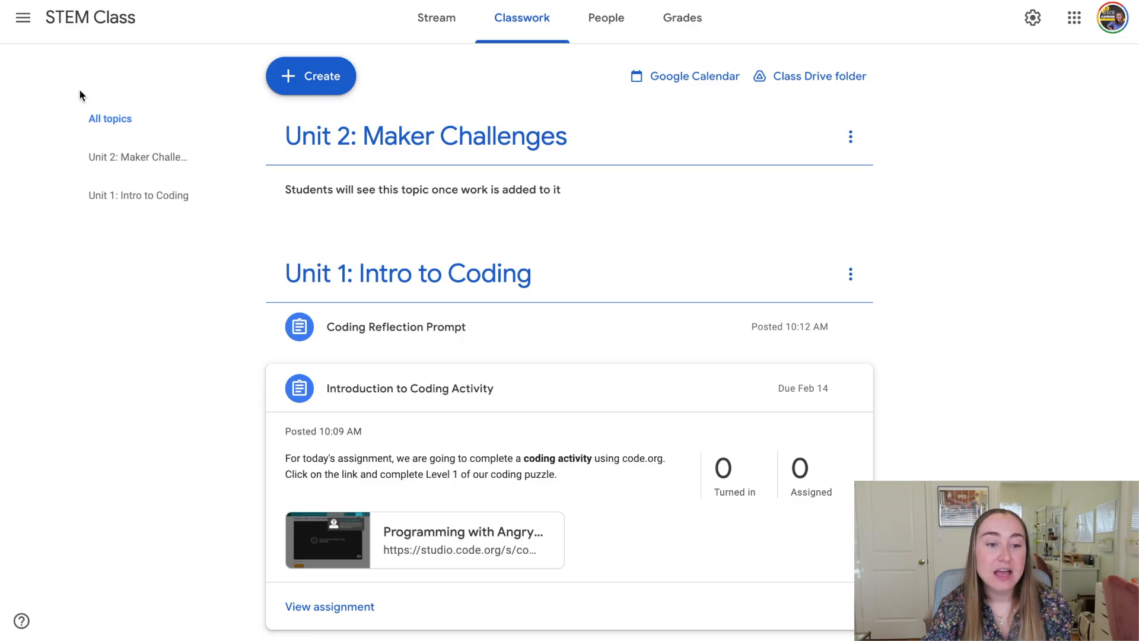
Filter Classwork to the Unit 1: Intro to Coding topic, then go to the People page.
{"action": "left_click", "coordinate": [150, 203]}
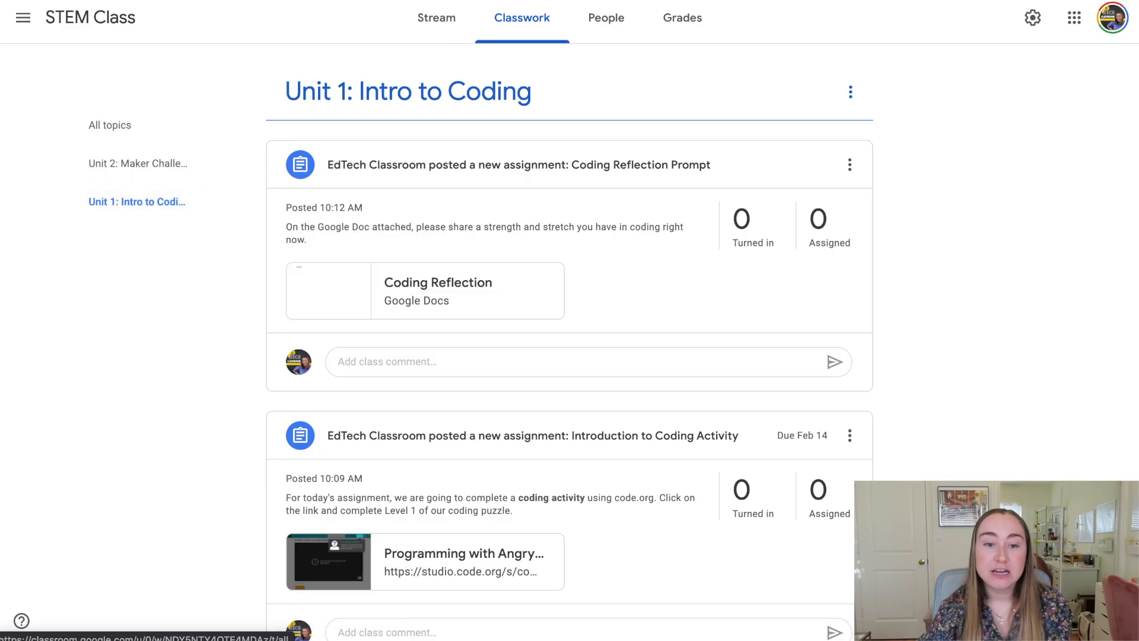
{"action": "left_click", "coordinate": [621, 24]}
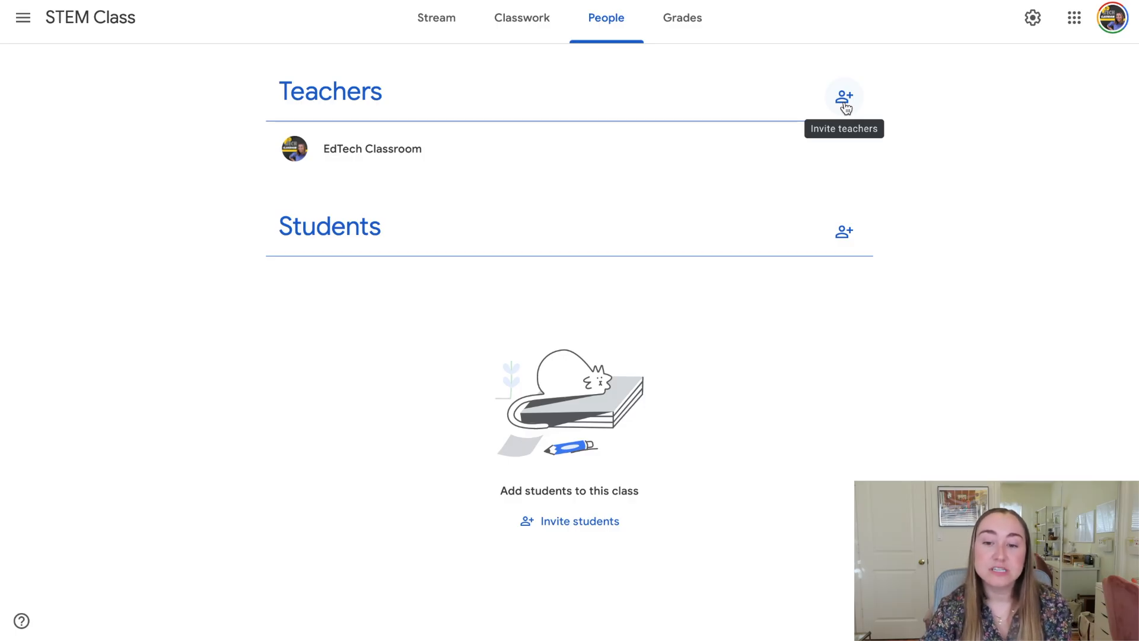
{"action": "left_click", "coordinate": [844, 234]}
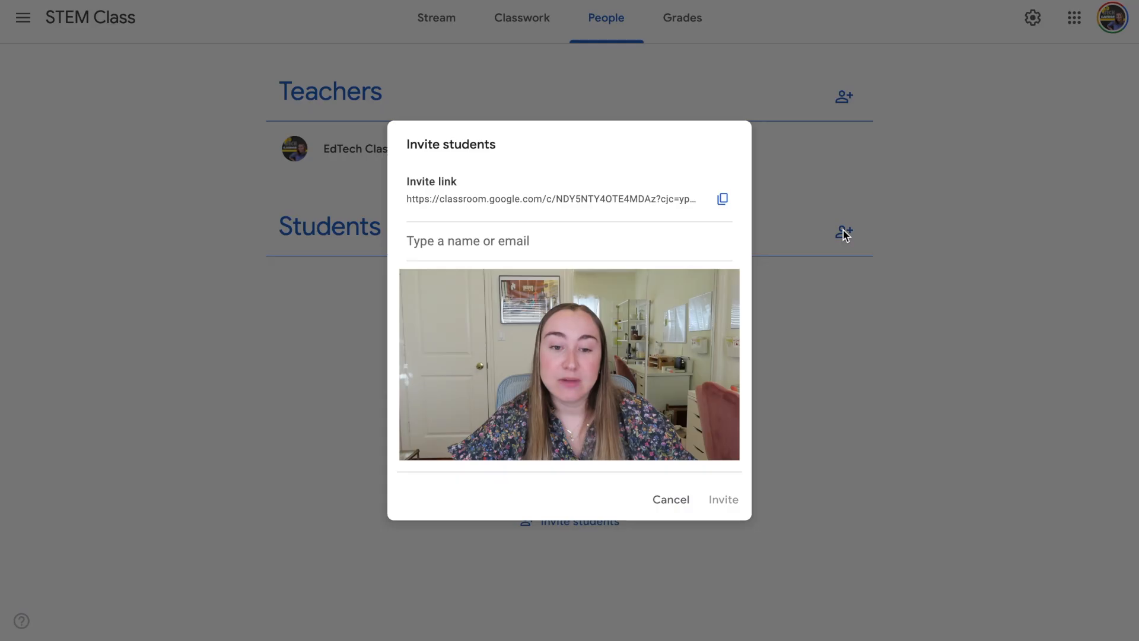
{"action": "left_click", "coordinate": [671, 500]}
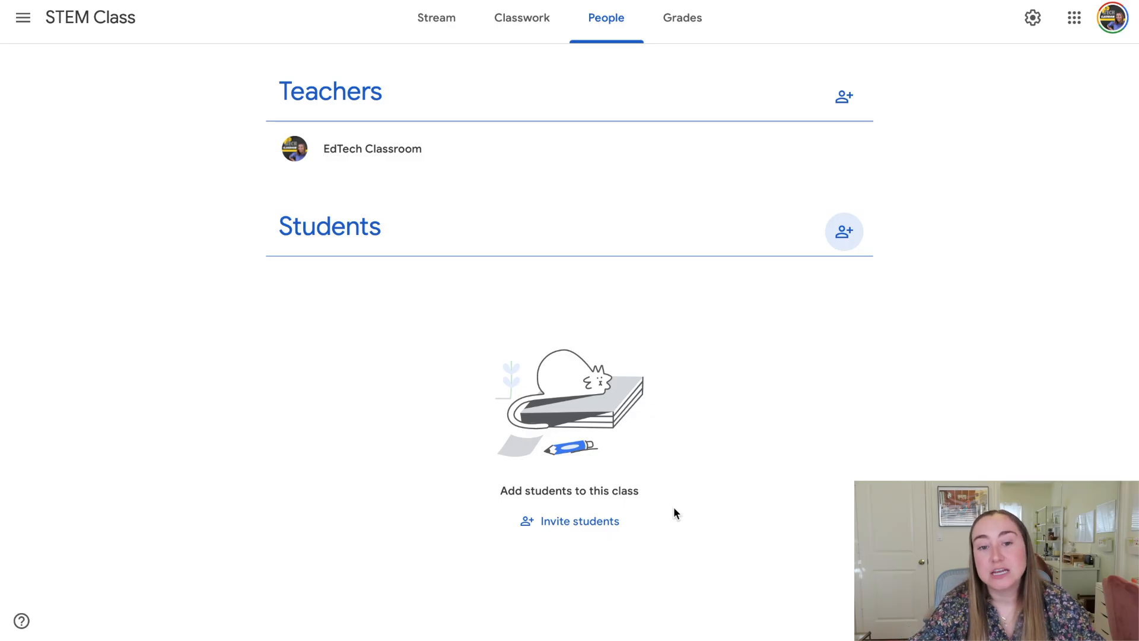
{"action": "left_click", "coordinate": [455, 37]}
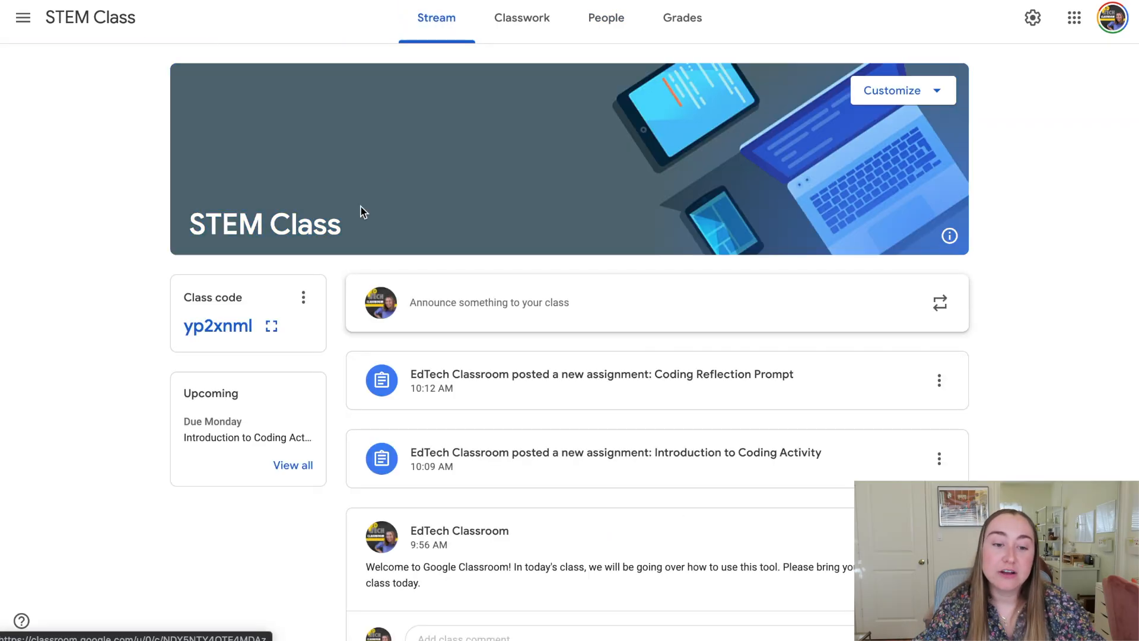
{"action": "left_click", "coordinate": [273, 325]}
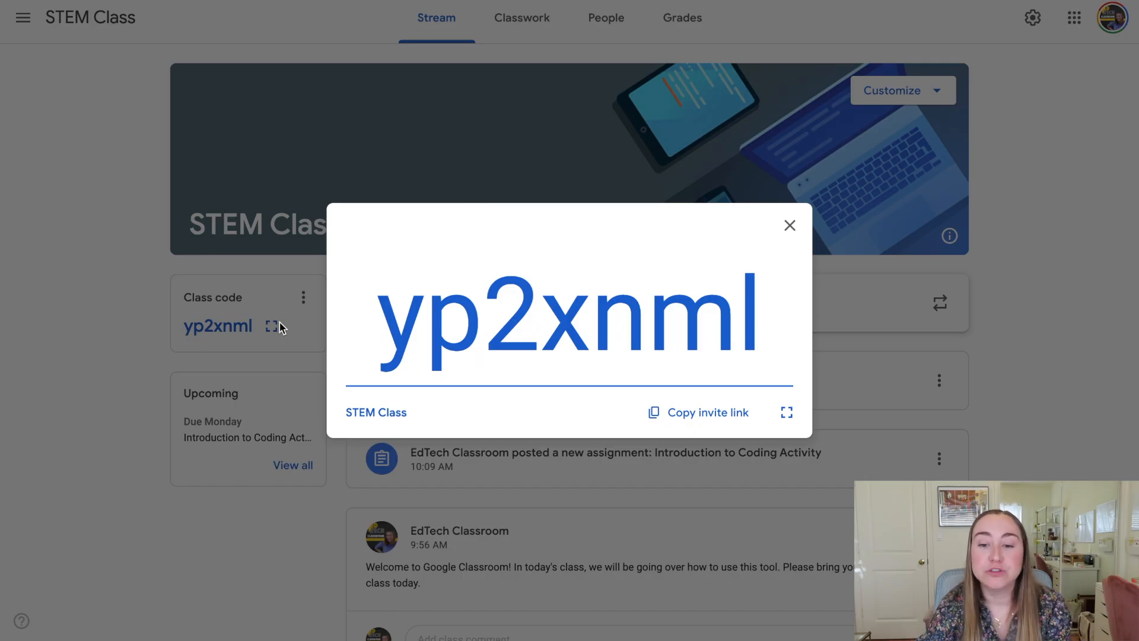
{"action": "left_click", "coordinate": [798, 231]}
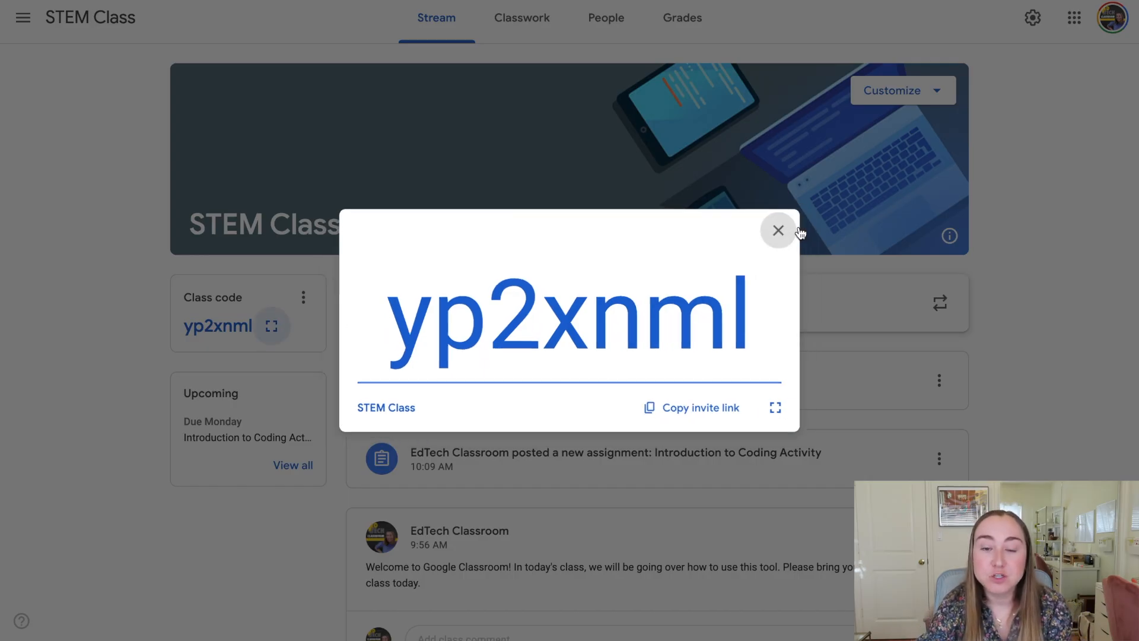
{"action": "left_click", "coordinate": [627, 30]}
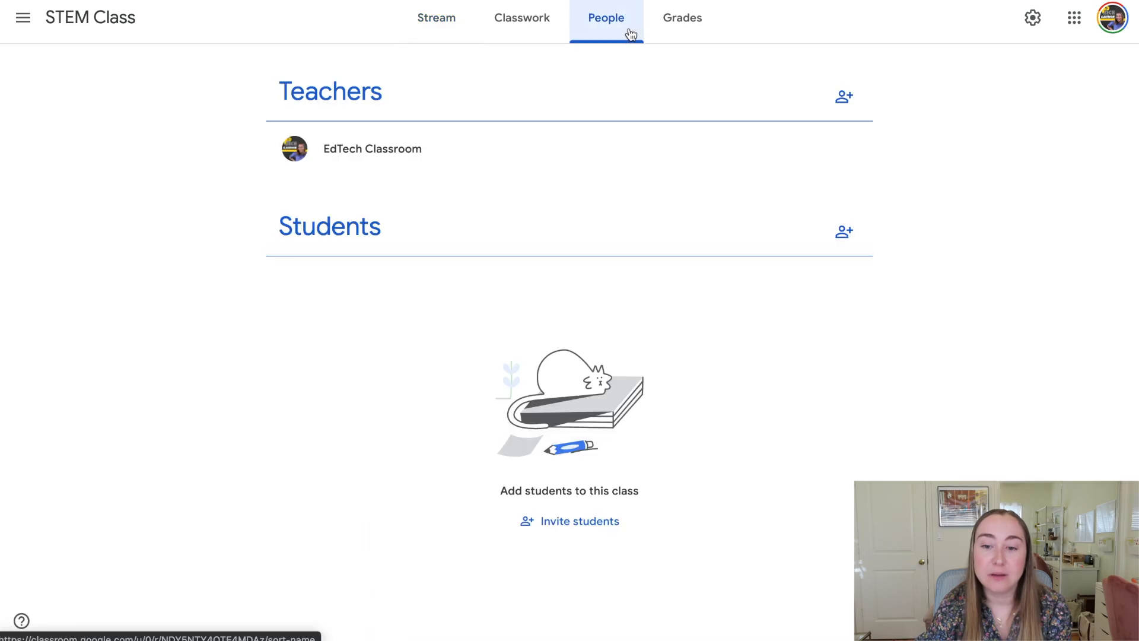
Invite a student to STEM Class using the student's e-mail address.
{"action": "left_click", "coordinate": [842, 230]}
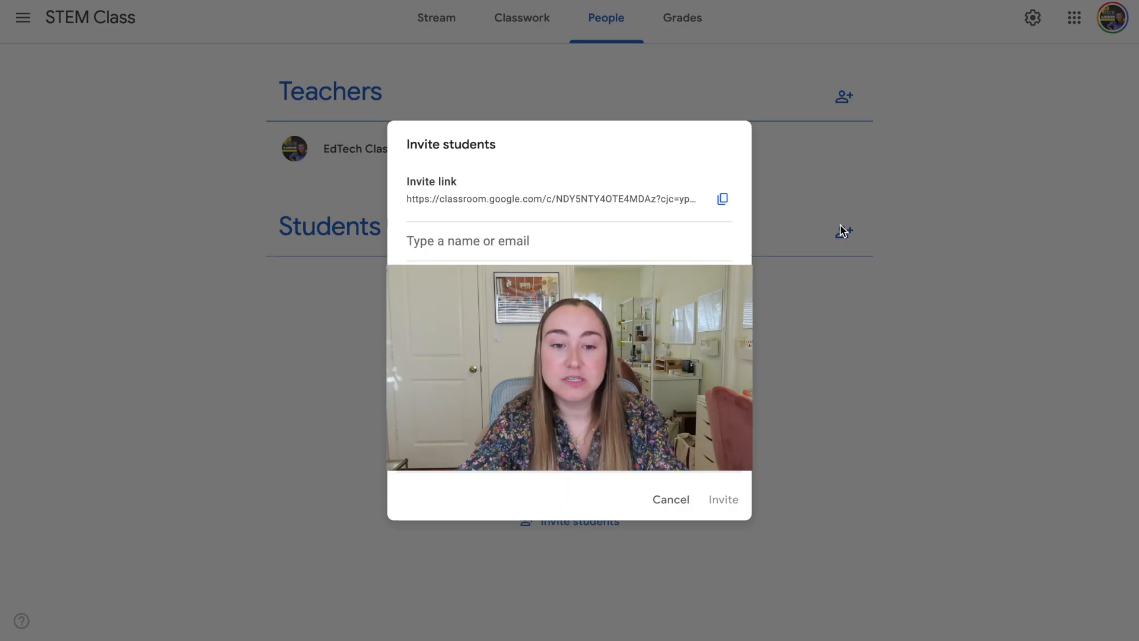
{"action": "key", "text": "Return"}
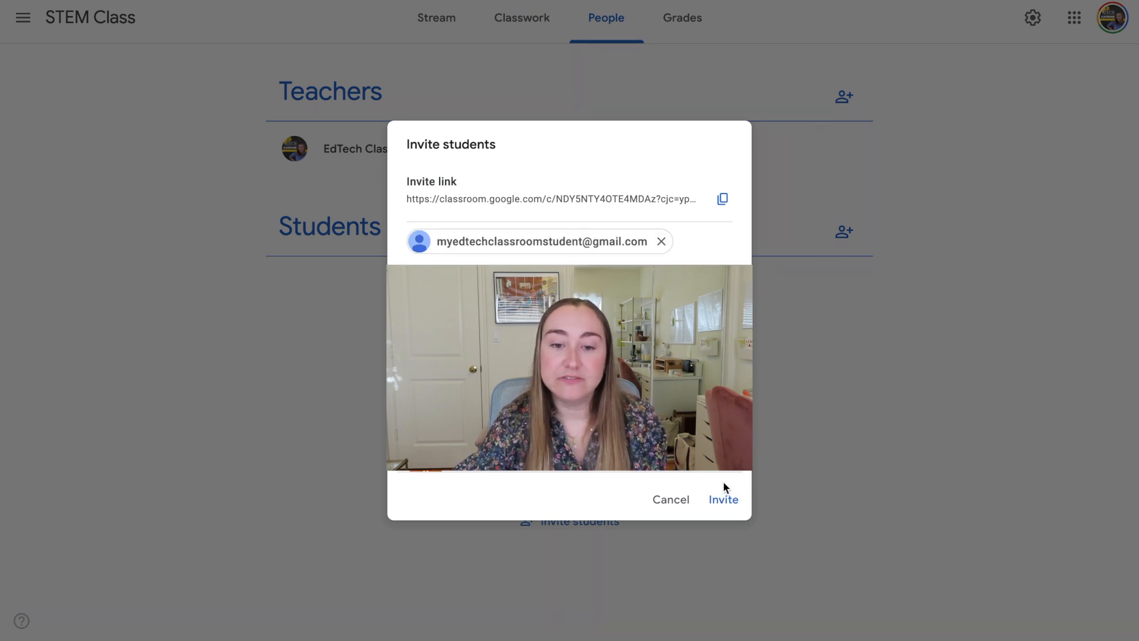
{"action": "left_click", "coordinate": [726, 503]}
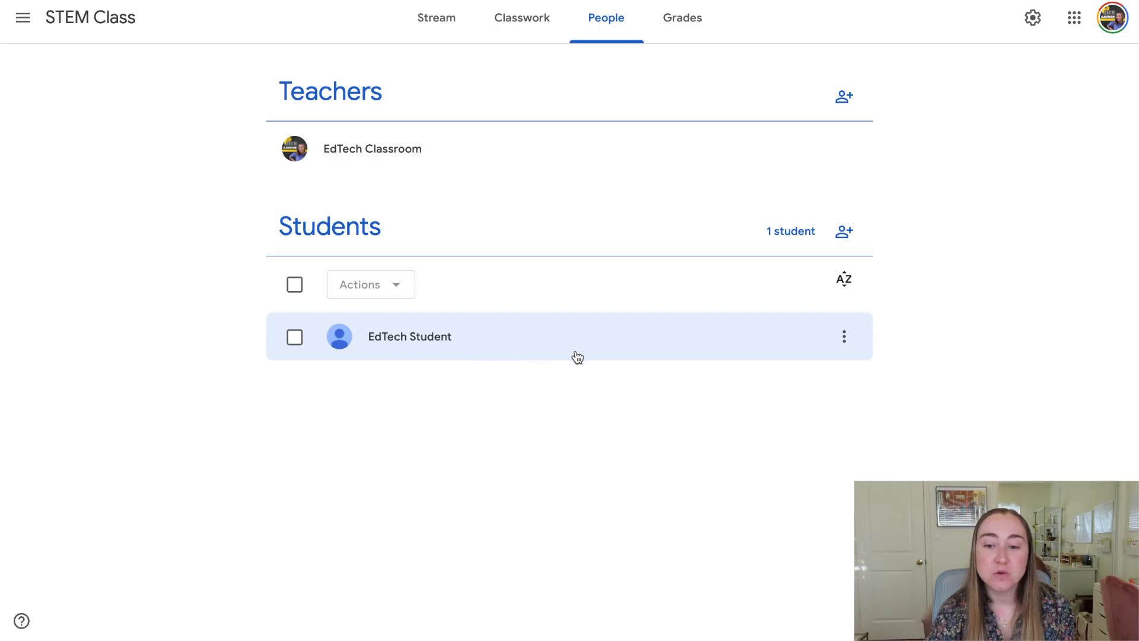
{"action": "left_click", "coordinate": [844, 338]}
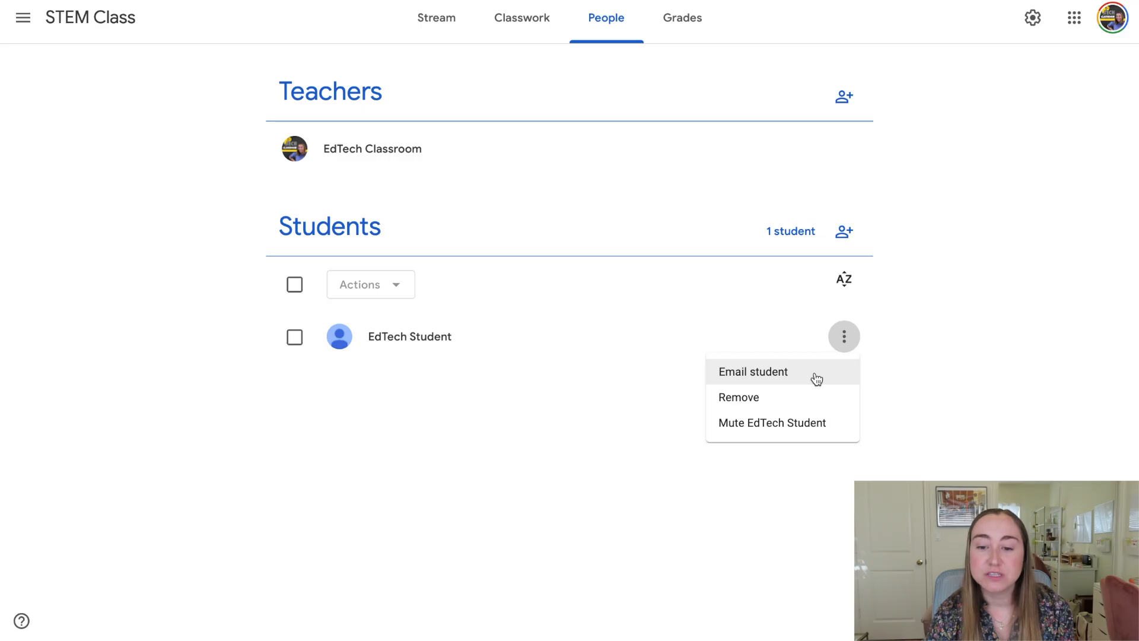
{"action": "left_click", "coordinate": [938, 377]}
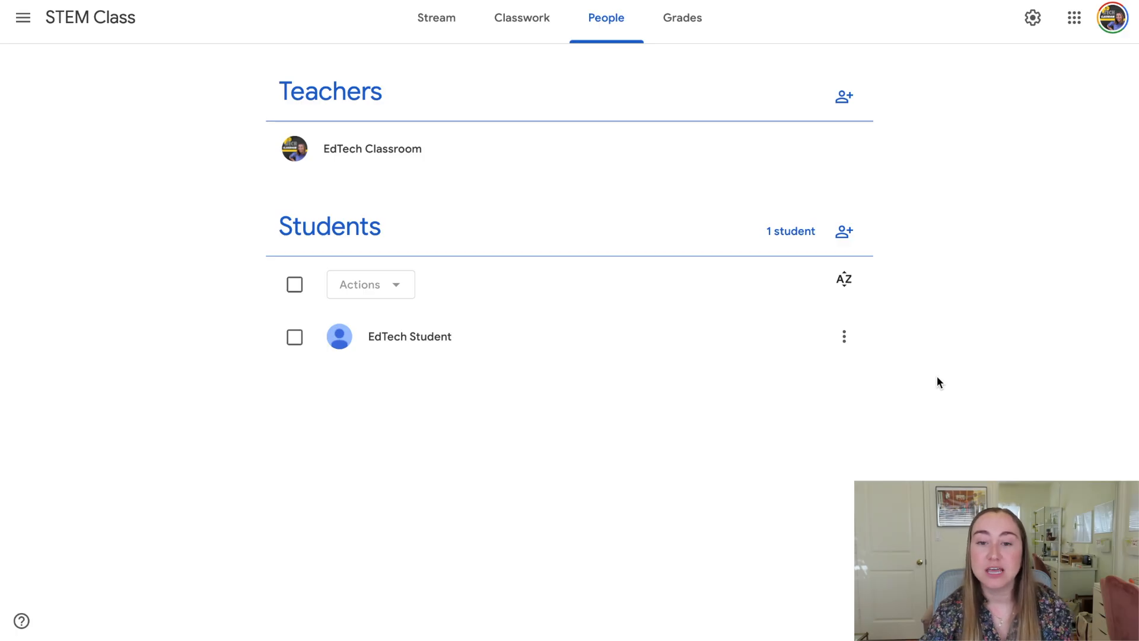
In Grades, change the student's Feb 14 Introduction to Coding grade from 8 to 8.5.
{"action": "left_click", "coordinate": [685, 42]}
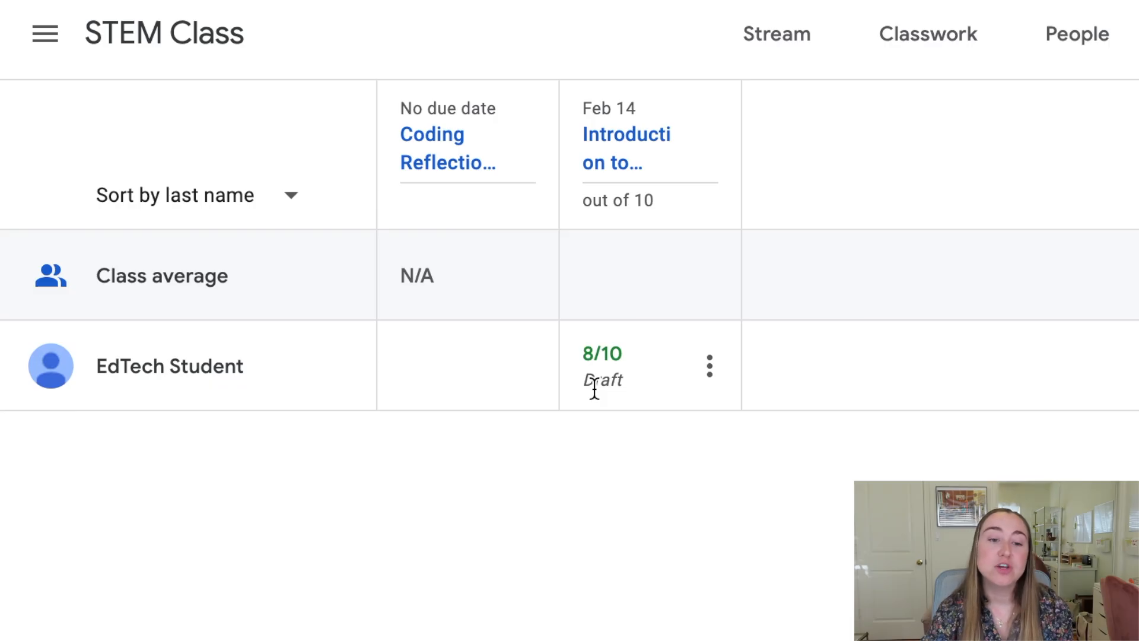
{"action": "left_click", "coordinate": [594, 389]}
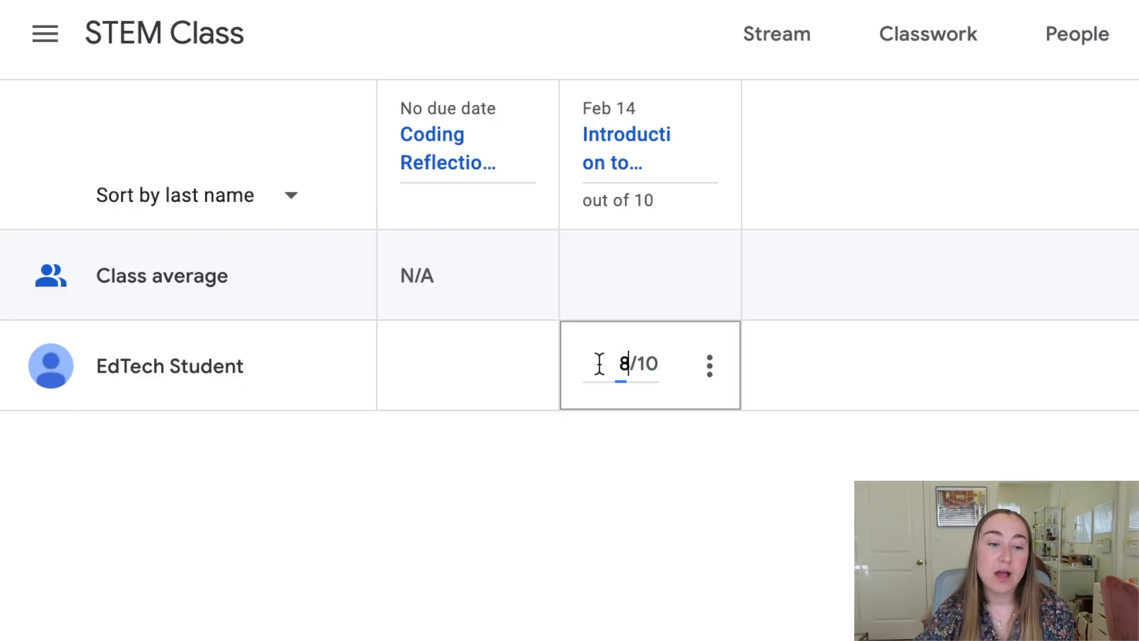
{"action": "type", "text": ".5"}
{"action": "left_click", "coordinate": [577, 514]}
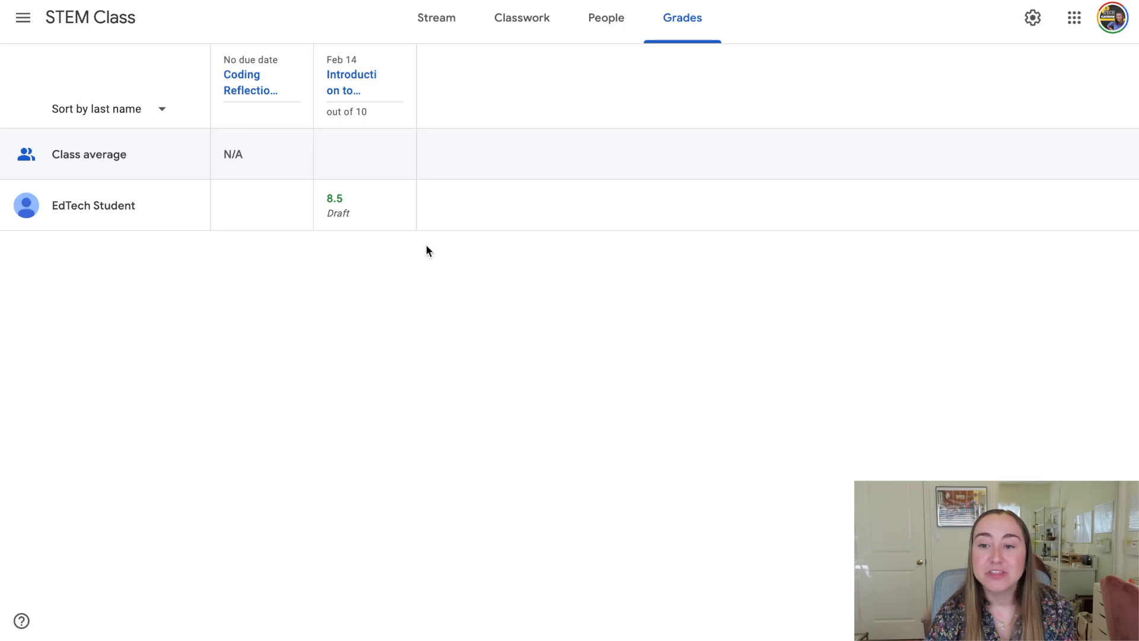
Open STEM Class settings and scroll down to the Grading section.
{"action": "left_click", "coordinate": [1031, 19]}
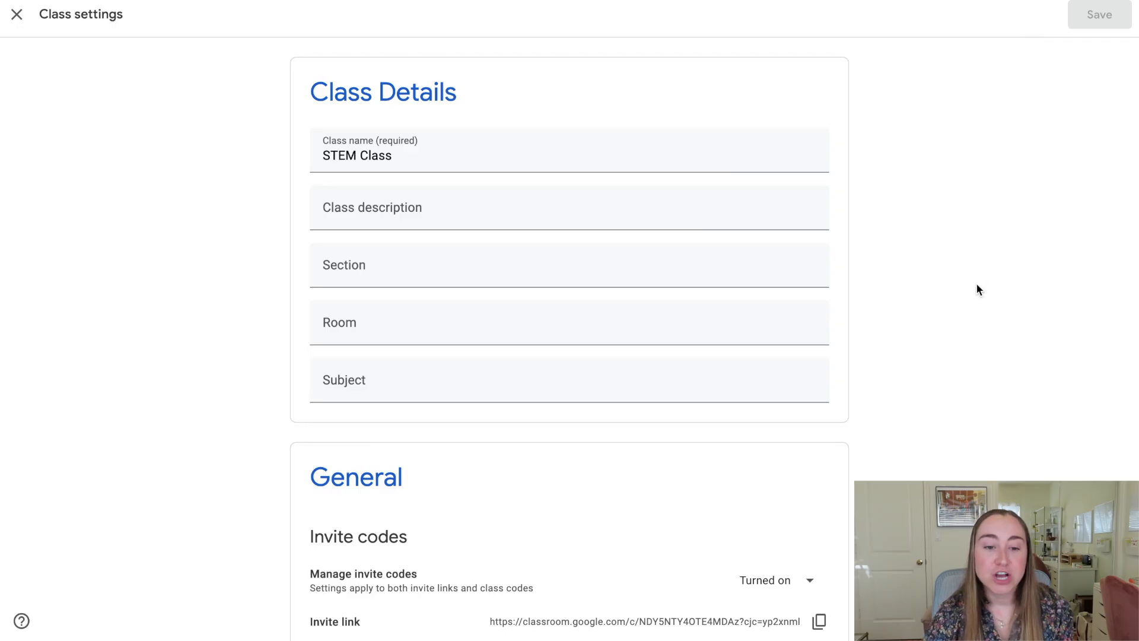
{"action": "scroll", "coordinate": [977, 285], "scroll_direction": "down", "scroll_amount": 6}
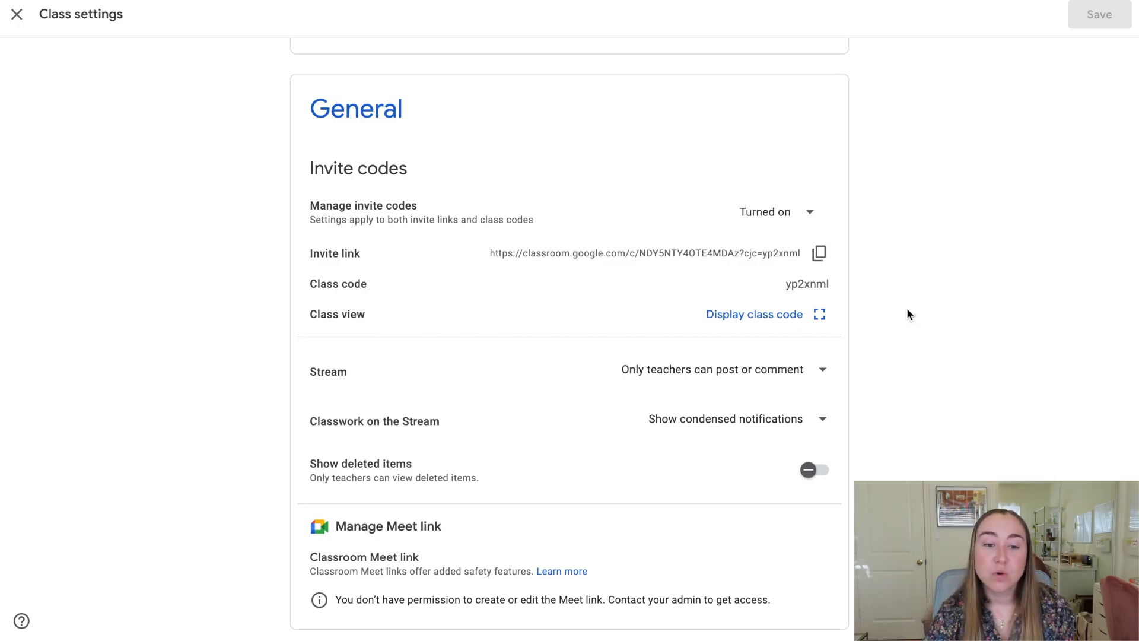
{"action": "scroll", "coordinate": [909, 314], "scroll_direction": "down", "scroll_amount": 3}
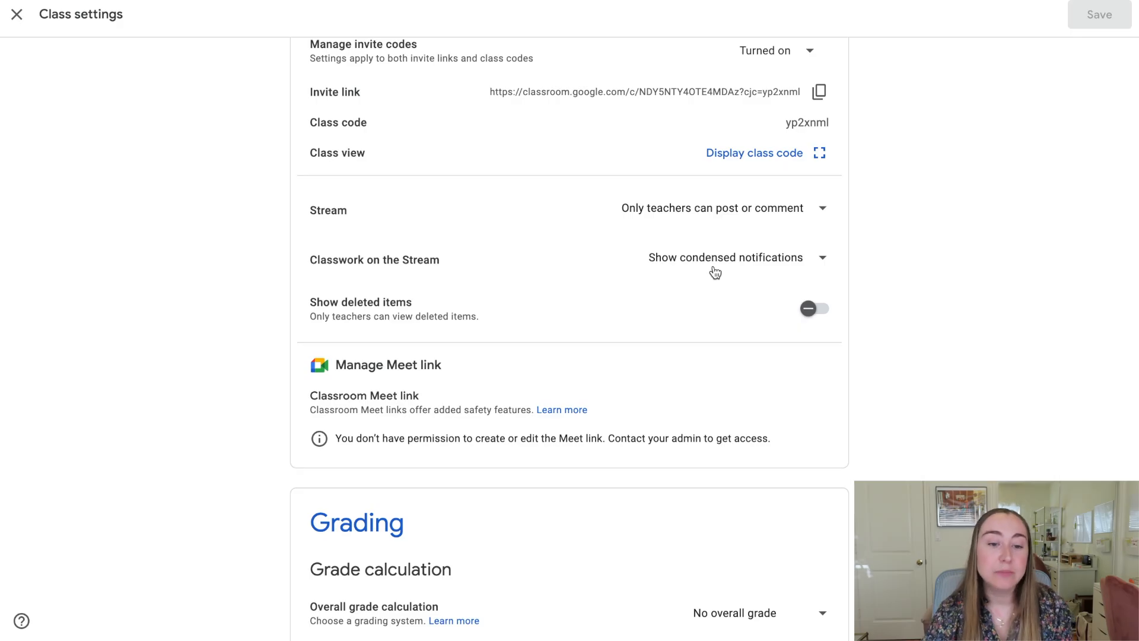
{"action": "scroll", "coordinate": [715, 273], "scroll_direction": "down", "scroll_amount": 1}
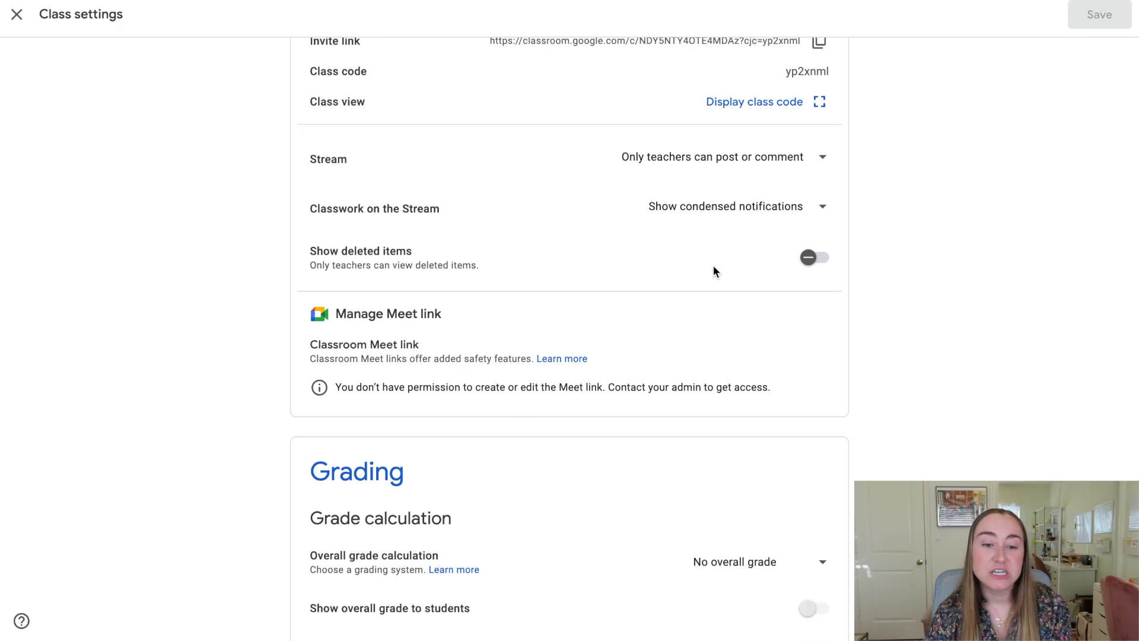
{"action": "scroll", "coordinate": [713, 271], "scroll_direction": "down", "scroll_amount": 2}
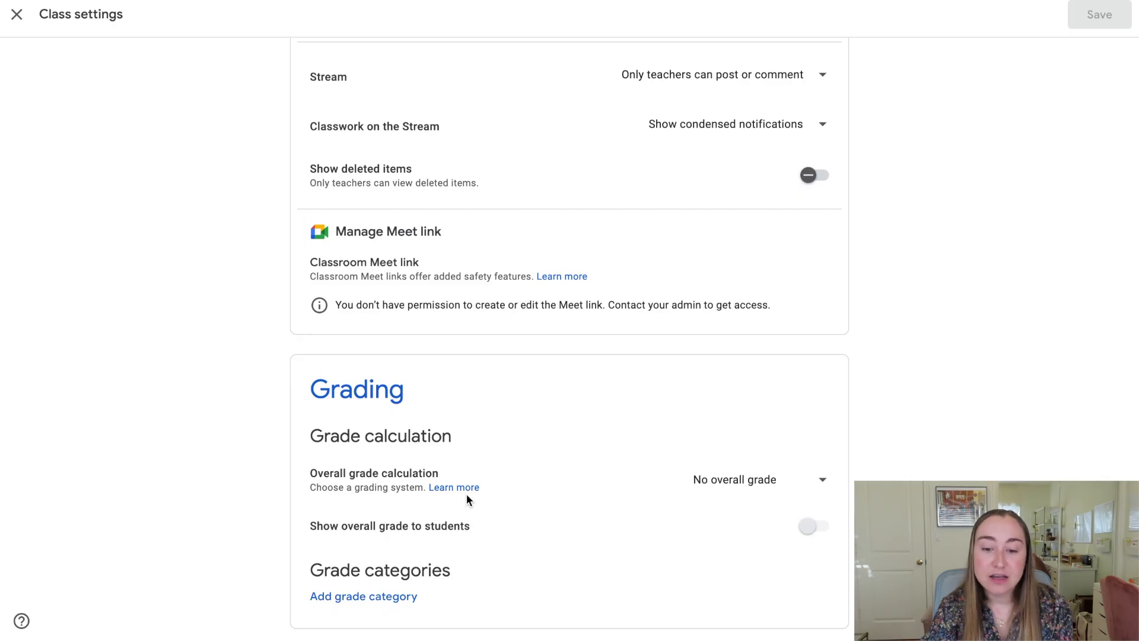
Set overall grade calculation to Total points, show it to students, and save.
{"action": "left_click", "coordinate": [738, 475]}
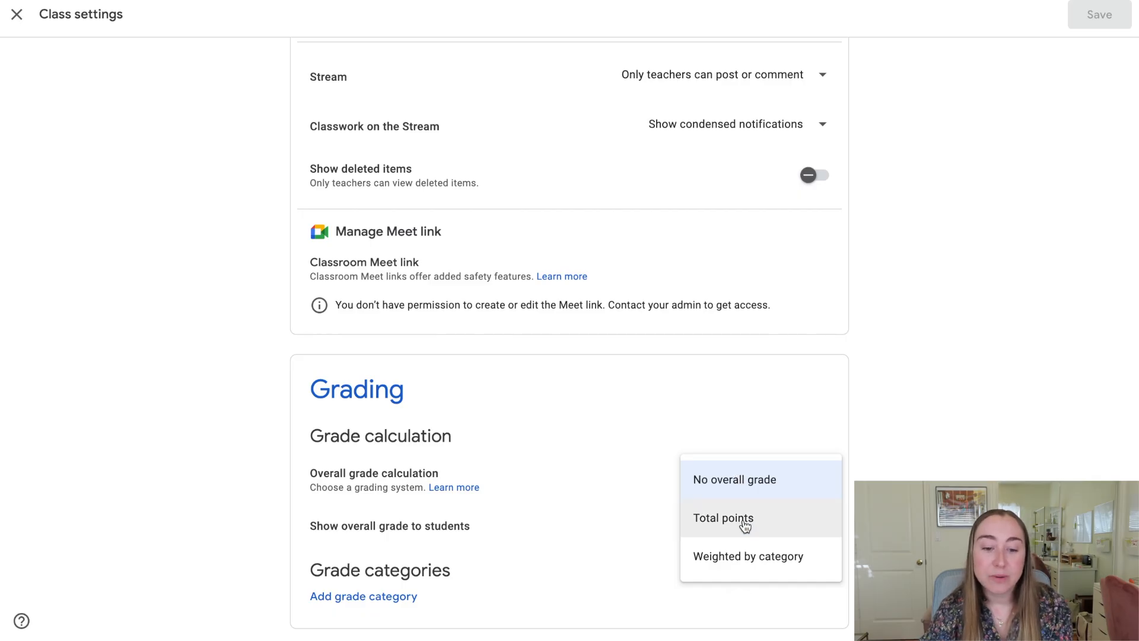
{"action": "left_click", "coordinate": [607, 513]}
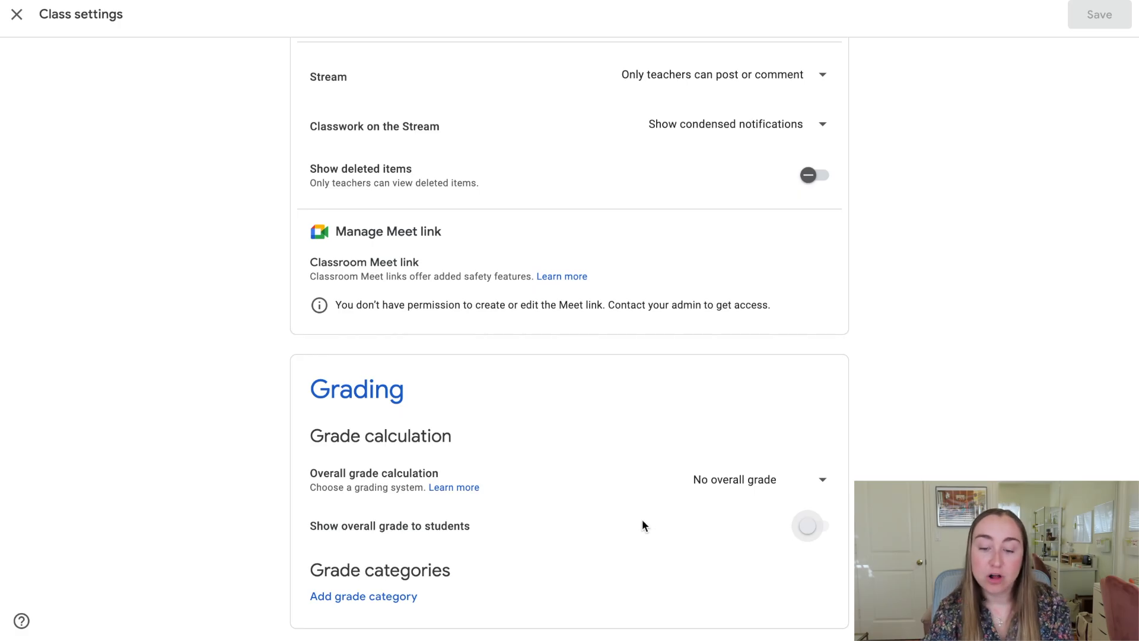
{"action": "left_click", "coordinate": [761, 485]}
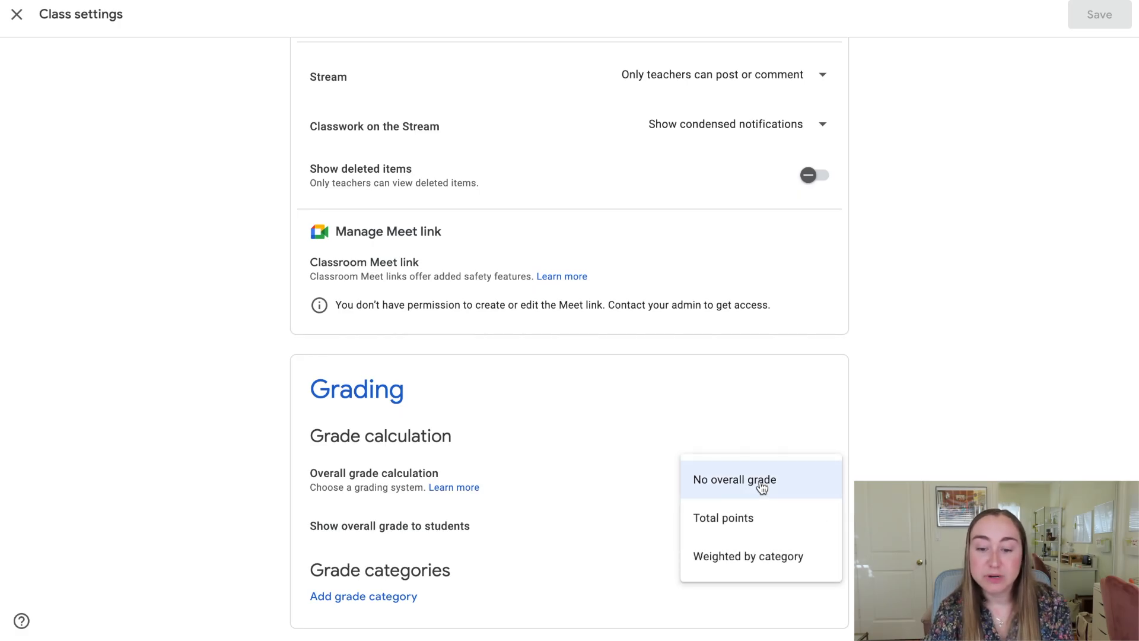
{"action": "left_click", "coordinate": [761, 517]}
{"action": "left_click", "coordinate": [805, 528]}
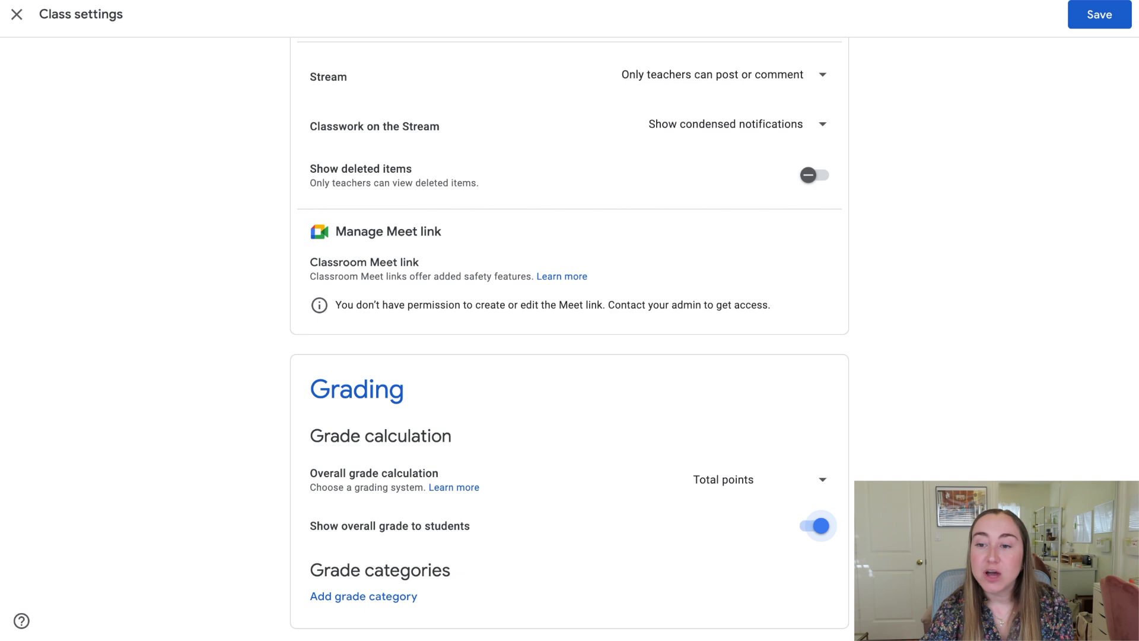
{"action": "left_click", "coordinate": [1099, 18]}
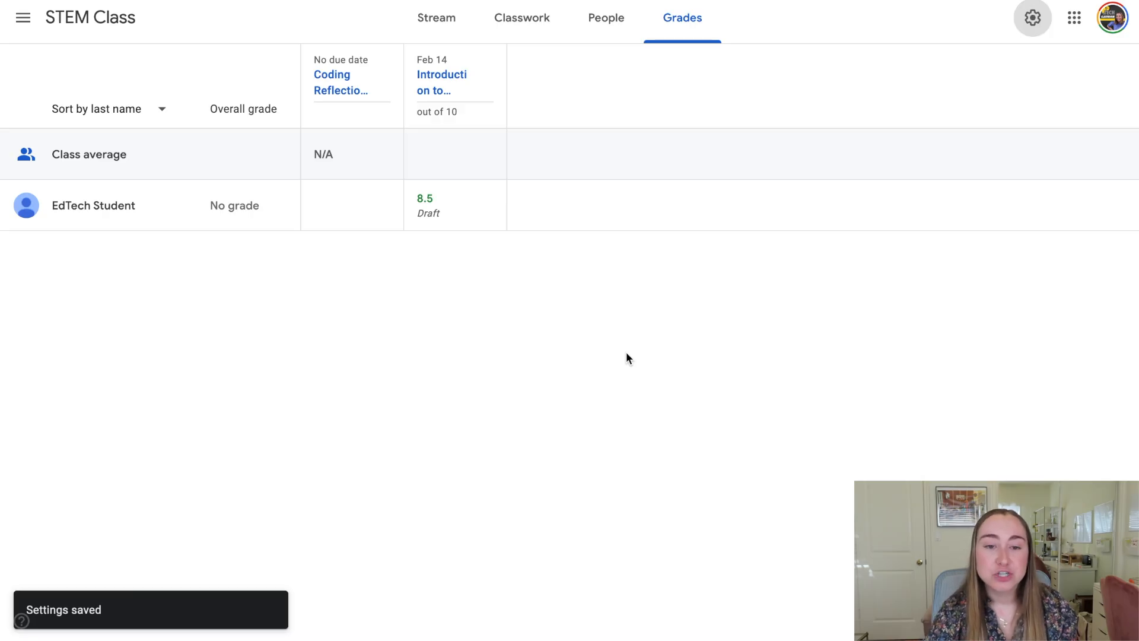
View the STEM Class Stream with its posted coding assignments and welcome announcement.
{"action": "left_click", "coordinate": [435, 24]}
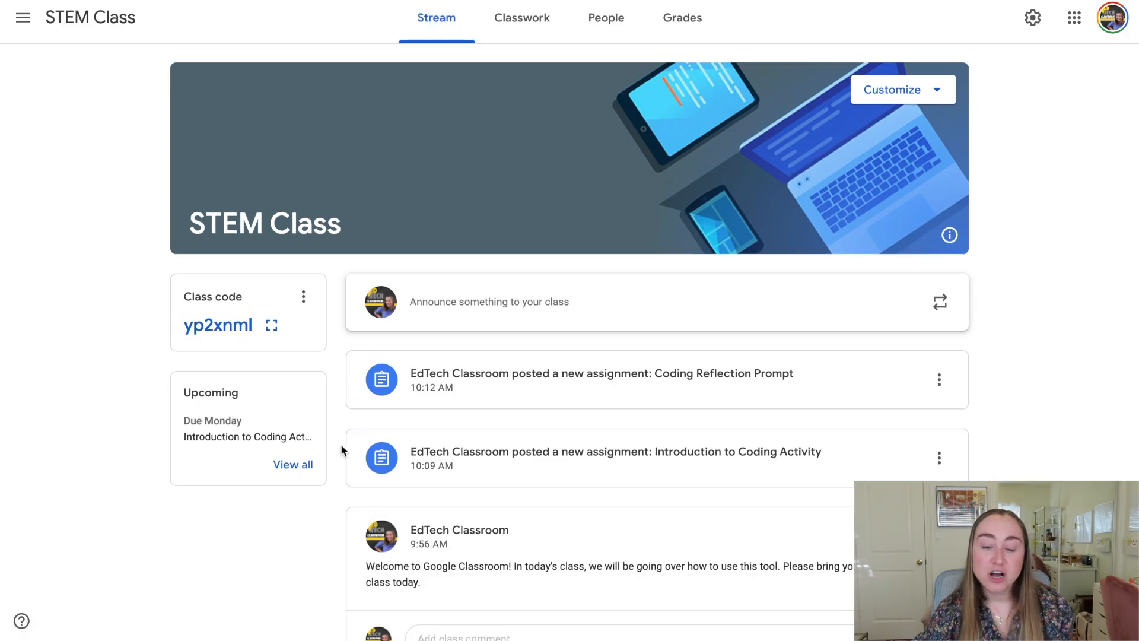
{"action": "scroll", "coordinate": [341, 444], "scroll_direction": "down", "scroll_amount": 1}
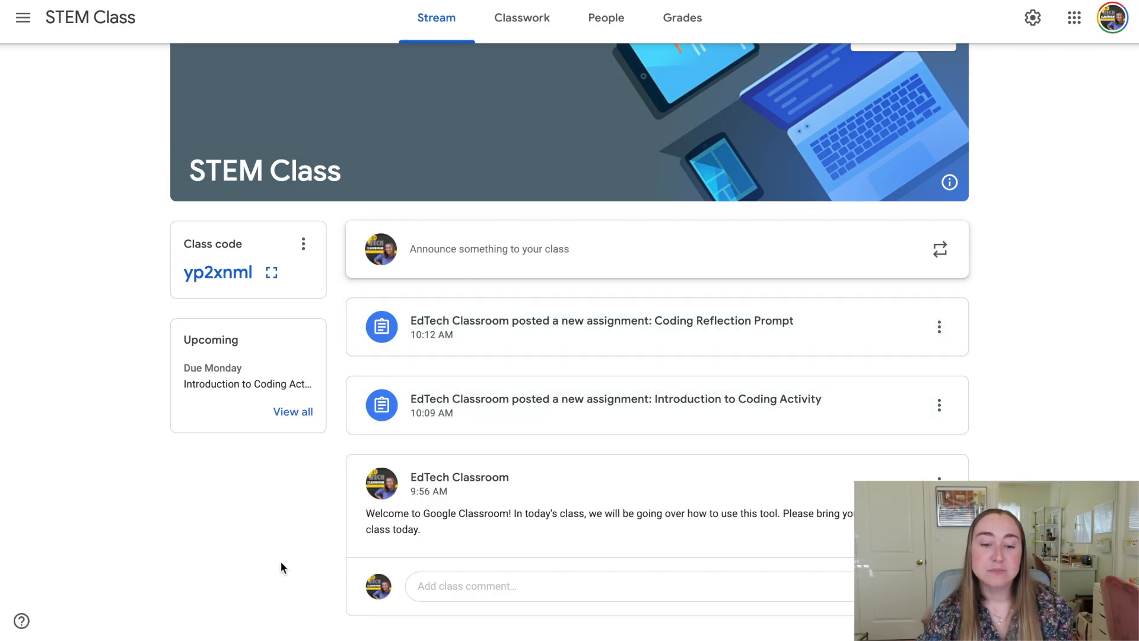
{"action": "scroll", "coordinate": [280, 561], "scroll_direction": "up", "scroll_amount": 1}
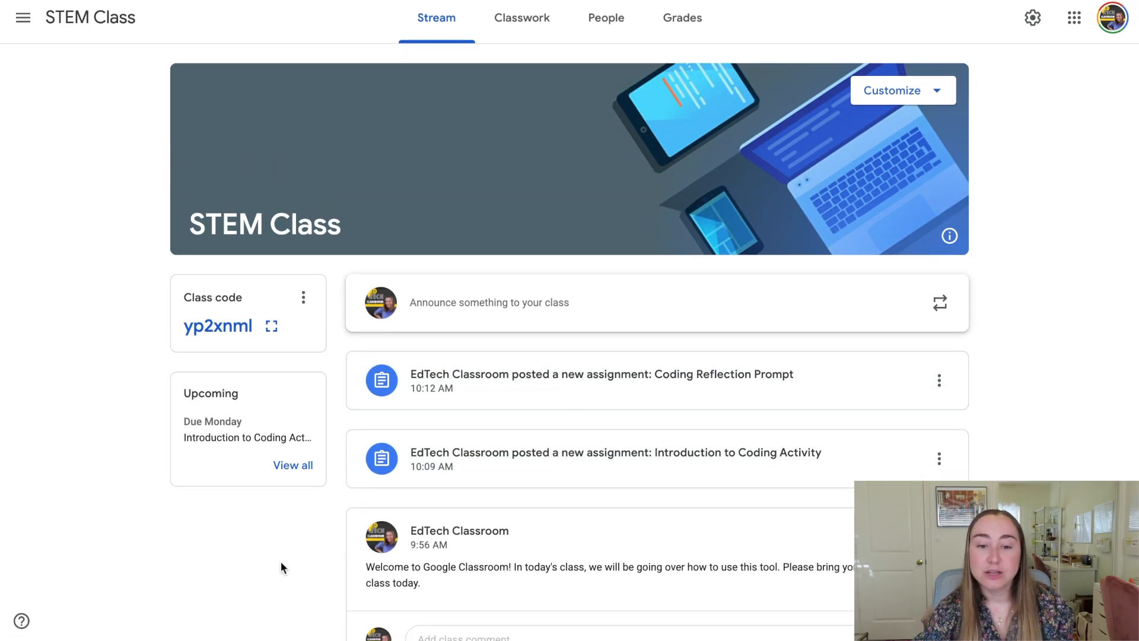